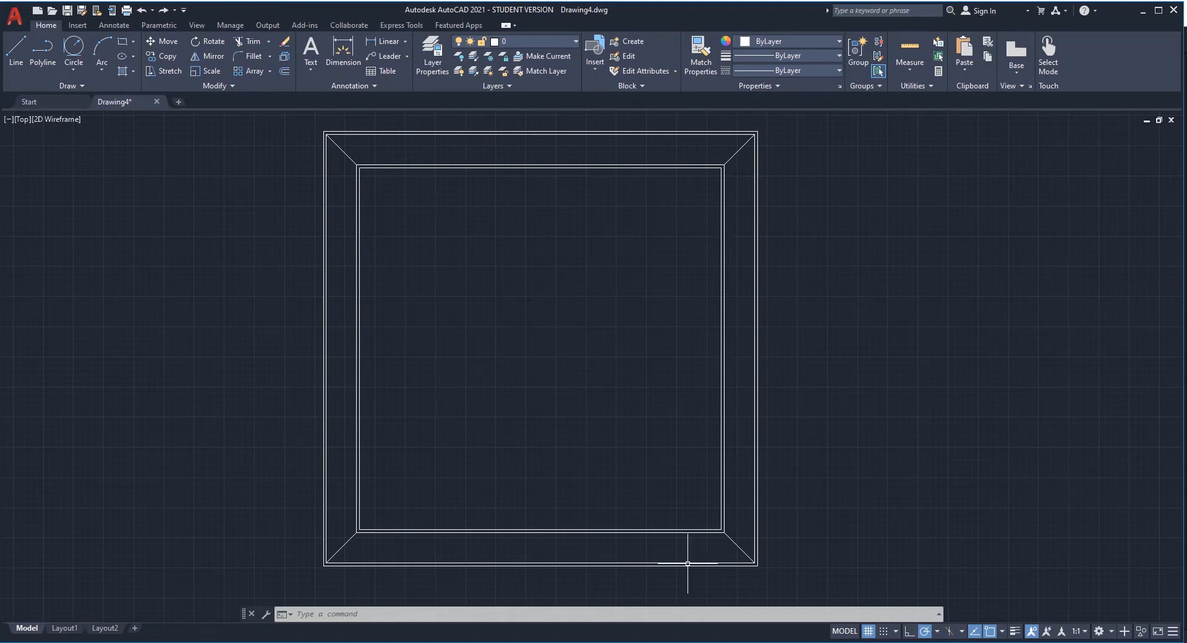
# Step: Draw a diagonal line from the upper-right to the lower-left corner of the innermost square
pyautogui.write('l')
pyautogui.press('Return')
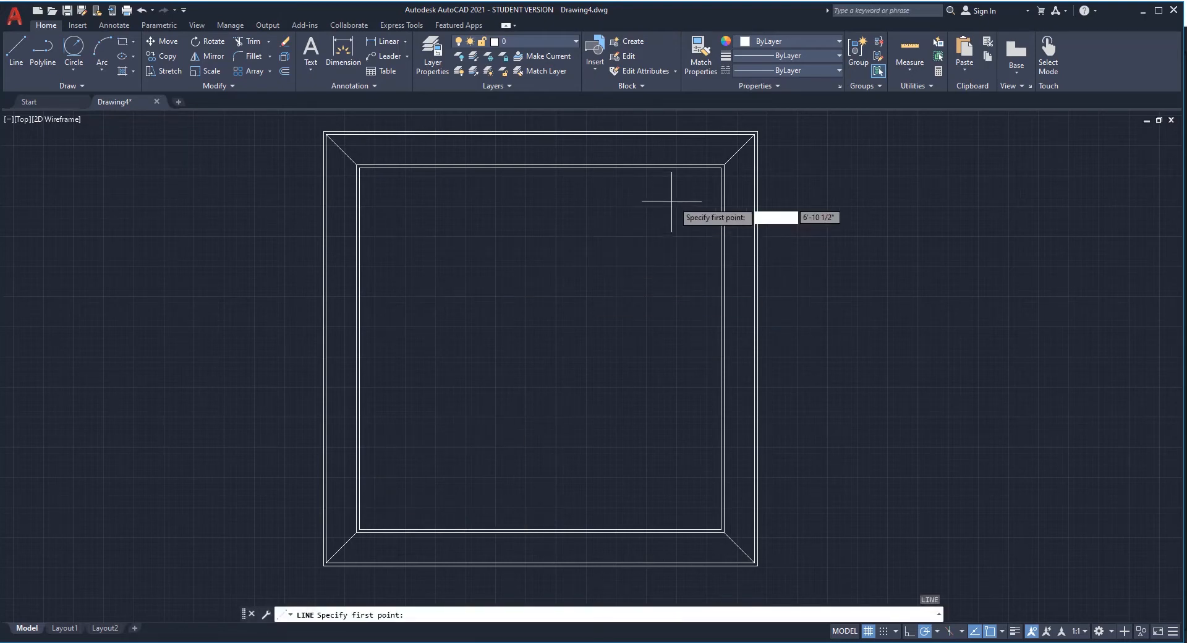
pyautogui.scroll(2, 720, 166)
pyautogui.click(721, 165)
pyautogui.scroll(-2, 723, 167)
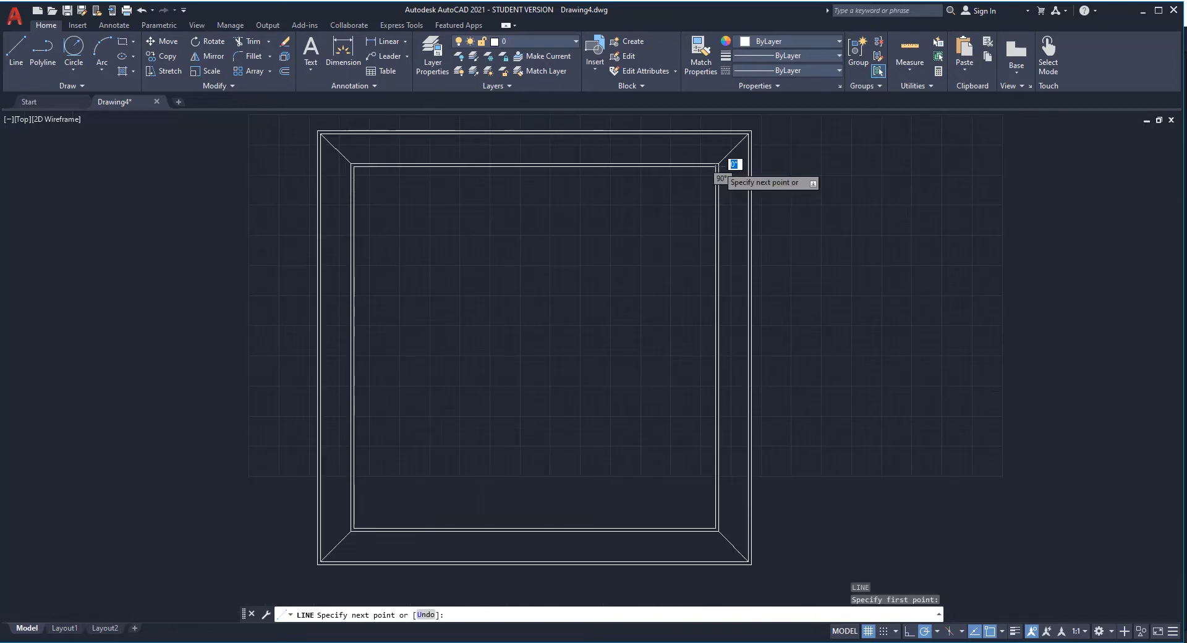
pyautogui.scroll(3, 371, 512)
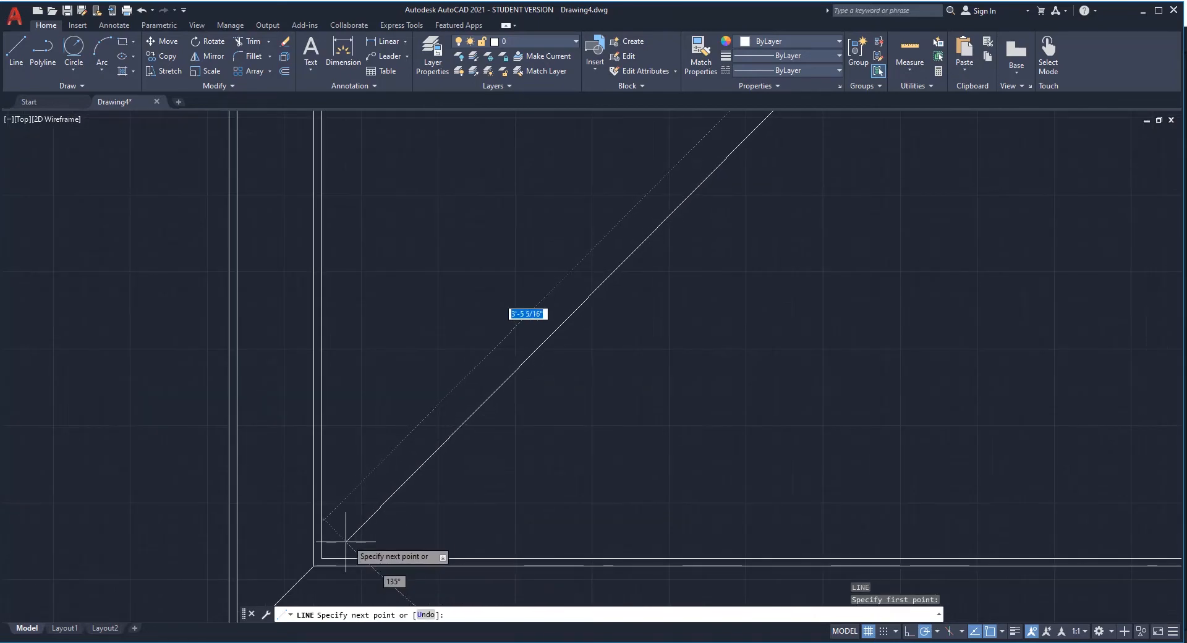
pyautogui.click(322, 558)
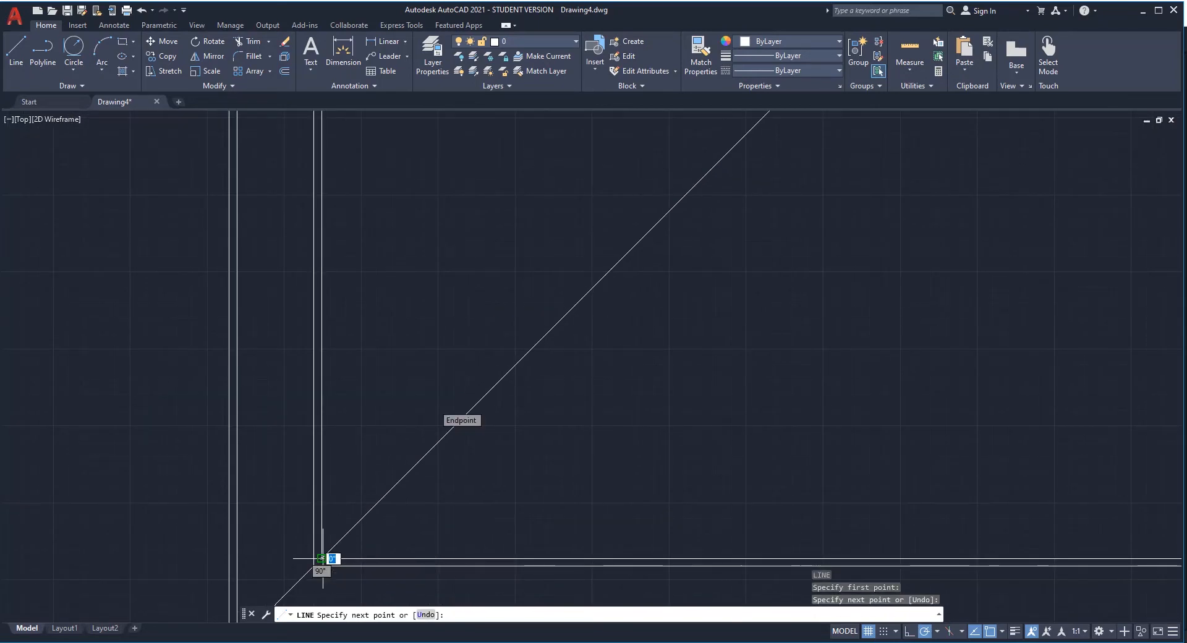
pyautogui.press('Return')
pyautogui.scroll(-4, 435, 393)
pyautogui.scroll(-2, 439, 247)
pyautogui.scroll(2, 430, 241)
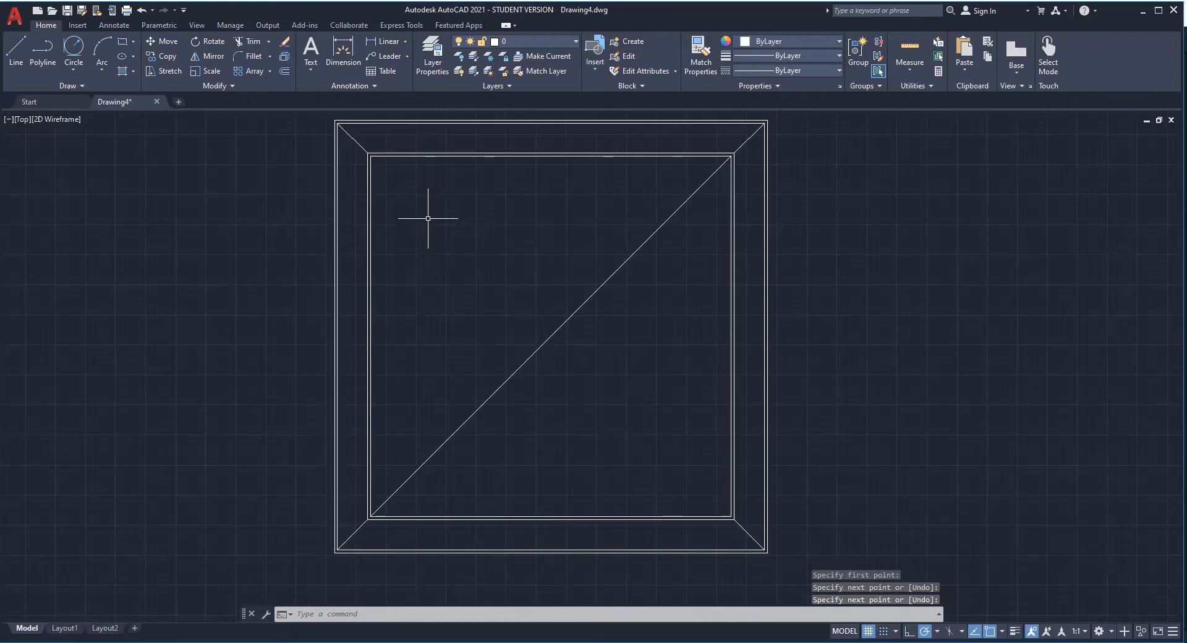
# Step: Draw the opposite diagonal from the upper-left to the lower-right corner of the innermost square
pyautogui.write('l')
pyautogui.press('Return')
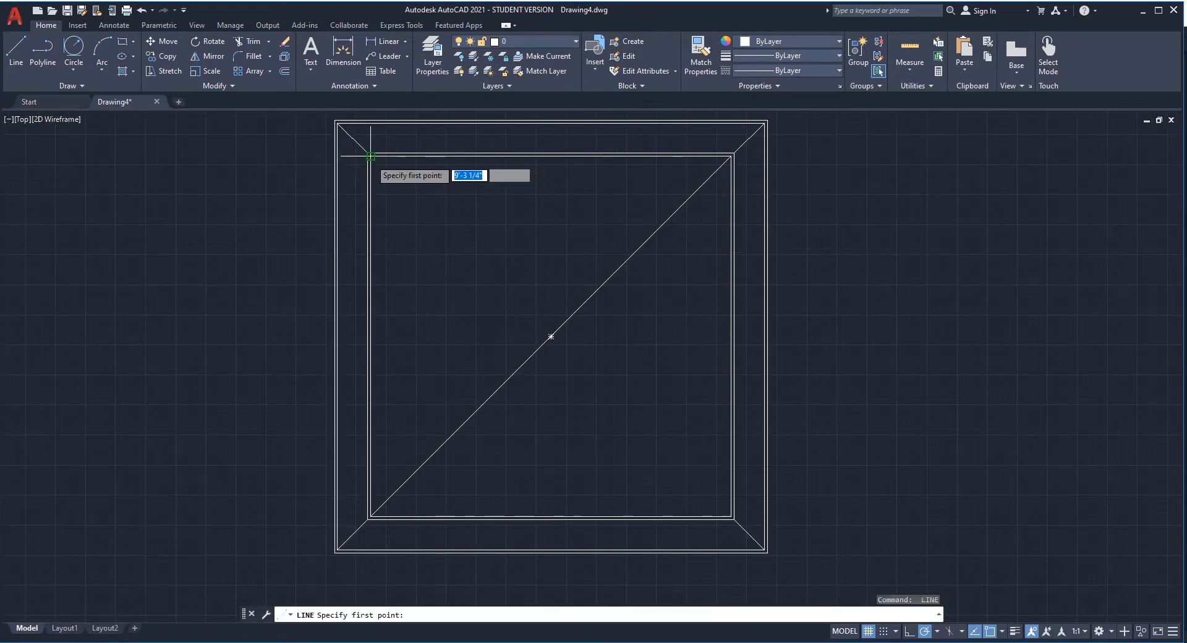
pyautogui.click(370, 155)
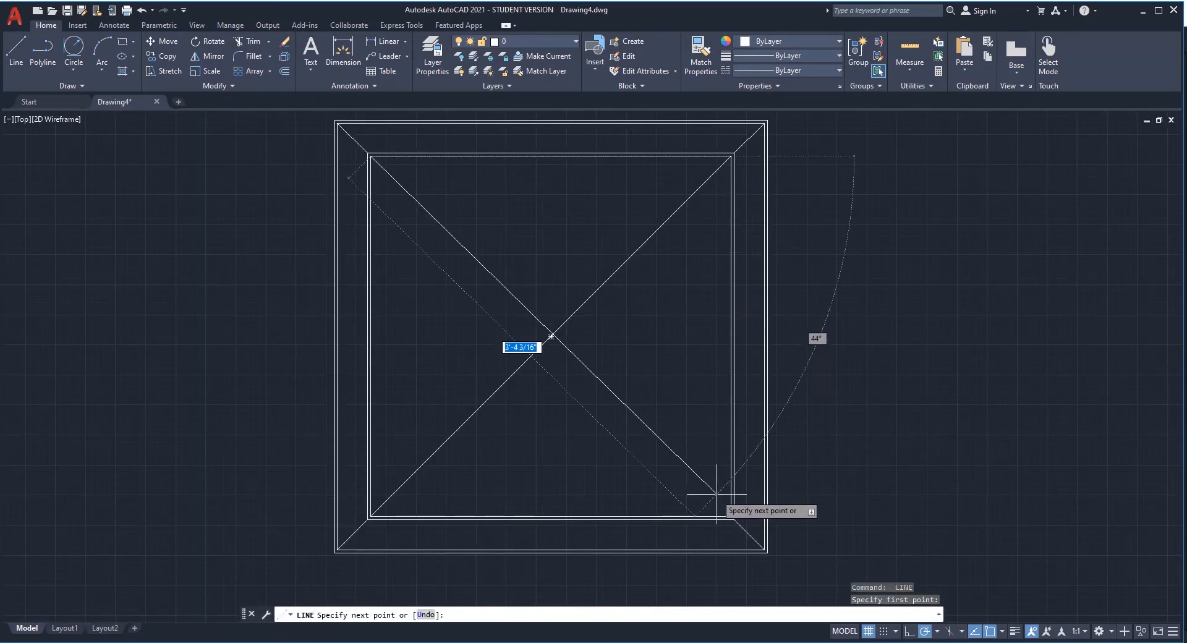
pyautogui.click(730, 516)
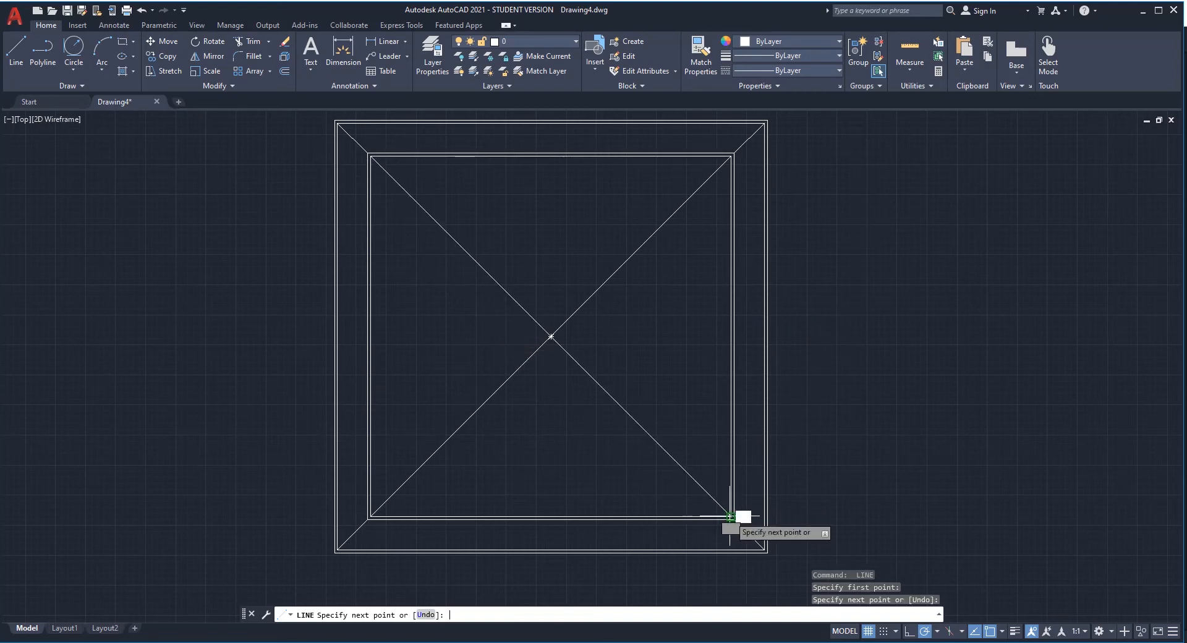
pyautogui.press('Return')
# Step: Offset the diagonal running to the upper-right corner by 1/8" on both sides
pyautogui.scroll(2, 689, 155)
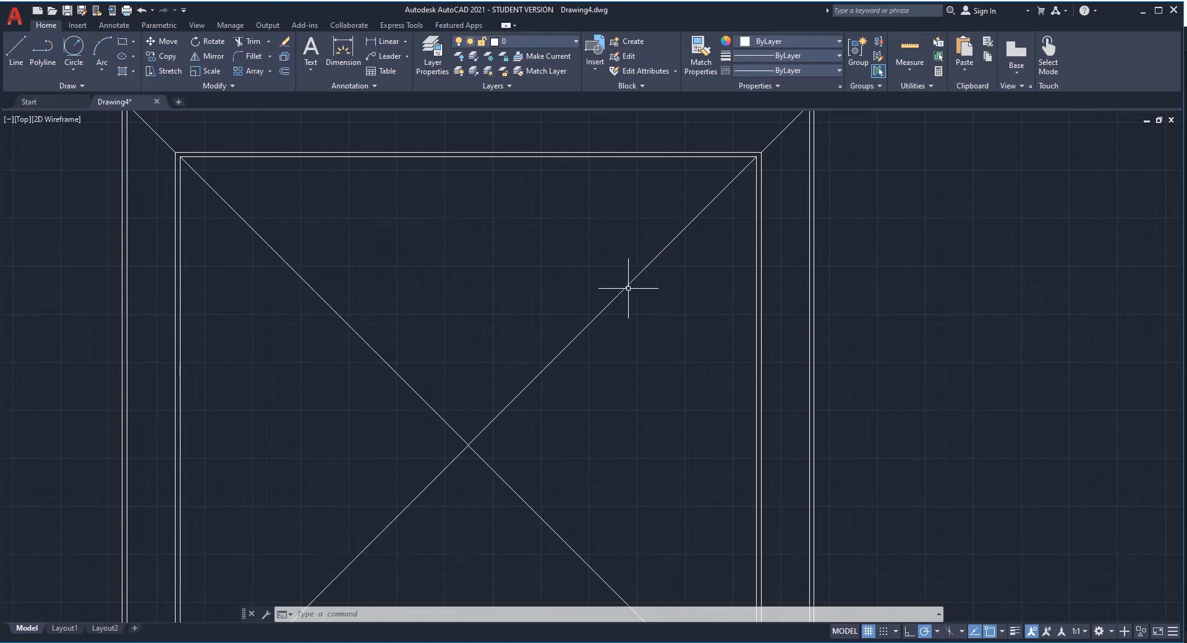
pyautogui.scroll(2, 628, 284)
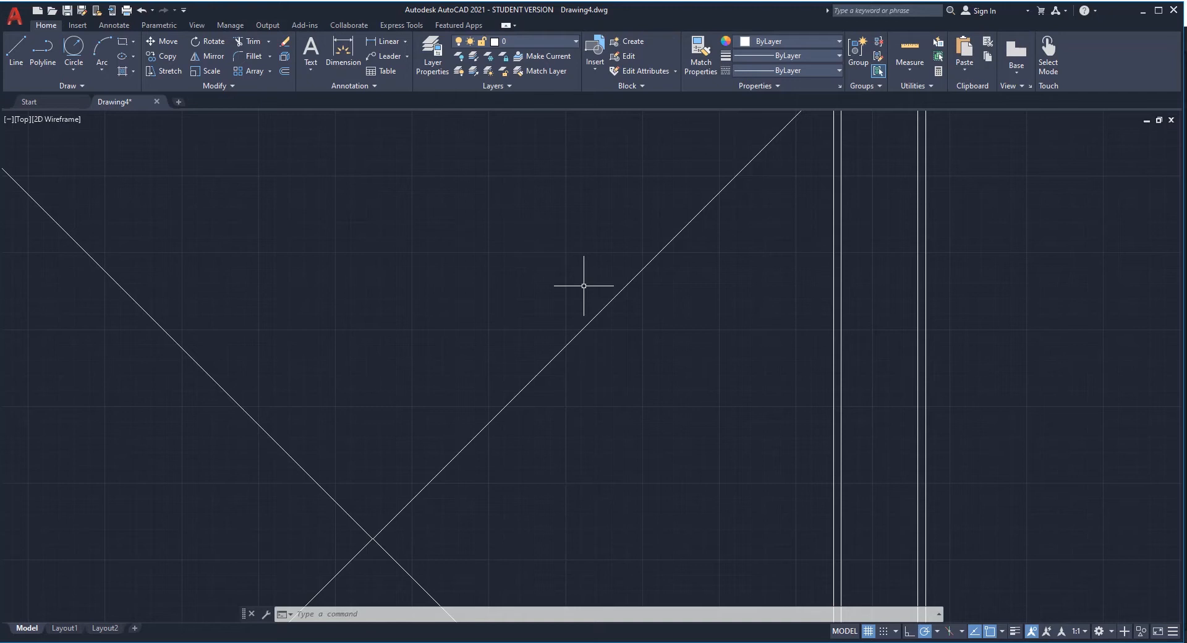
pyautogui.press('Return')
pyautogui.write('1/')
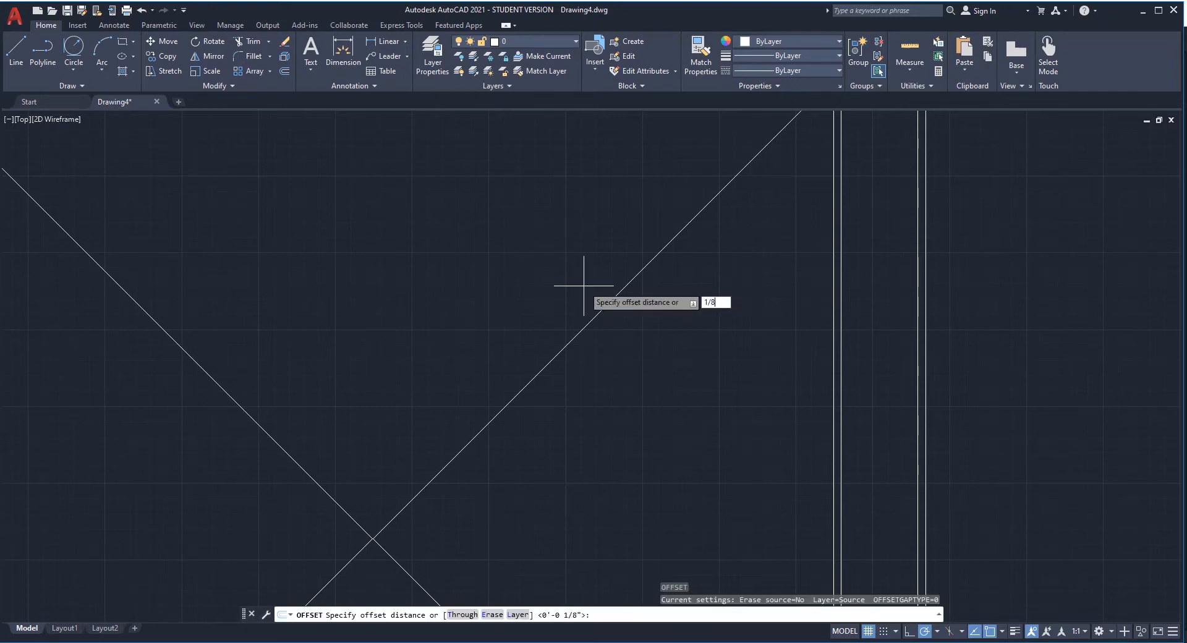
pyautogui.write('8')
pyautogui.press('Return')
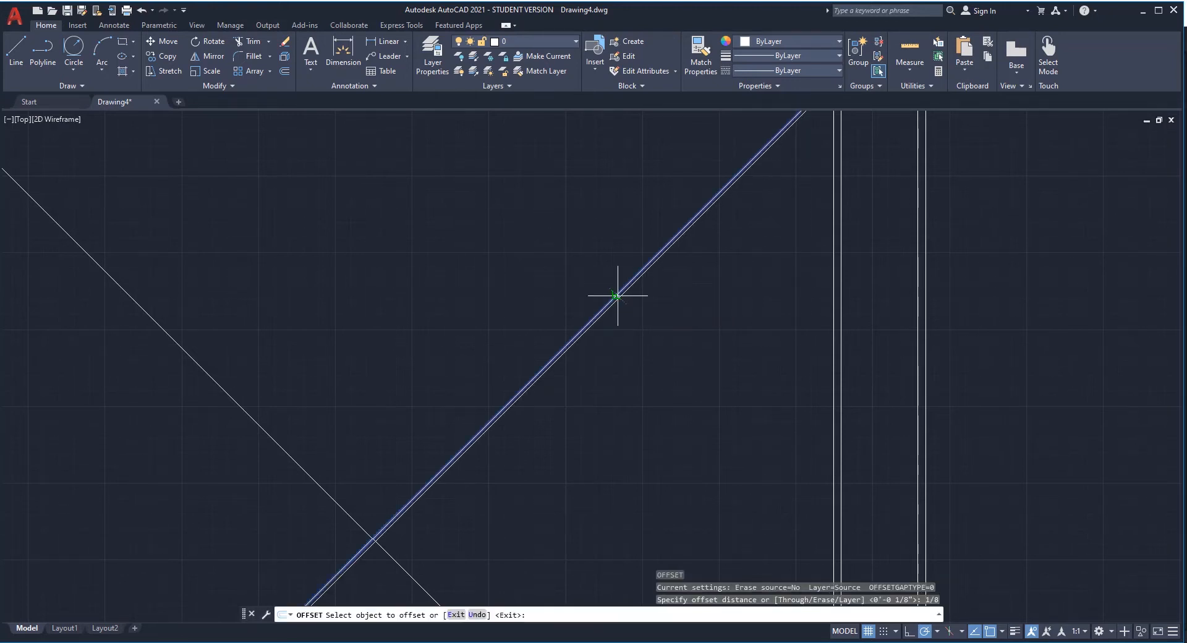
pyautogui.click(617, 295)
pyautogui.click(528, 234)
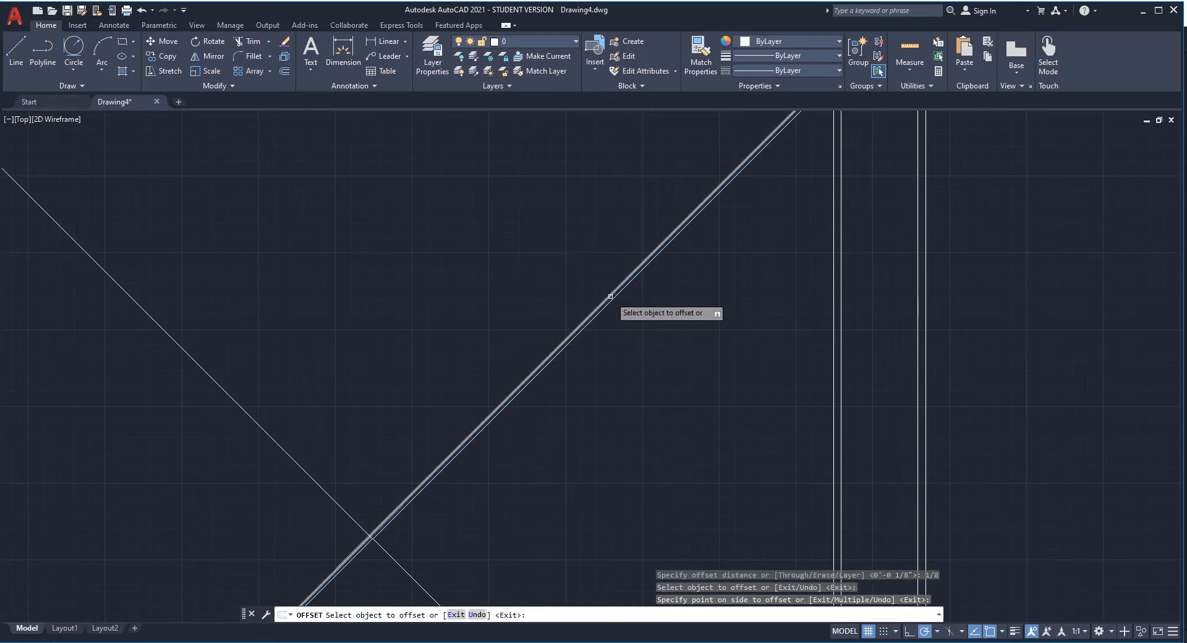
pyautogui.click(610, 297)
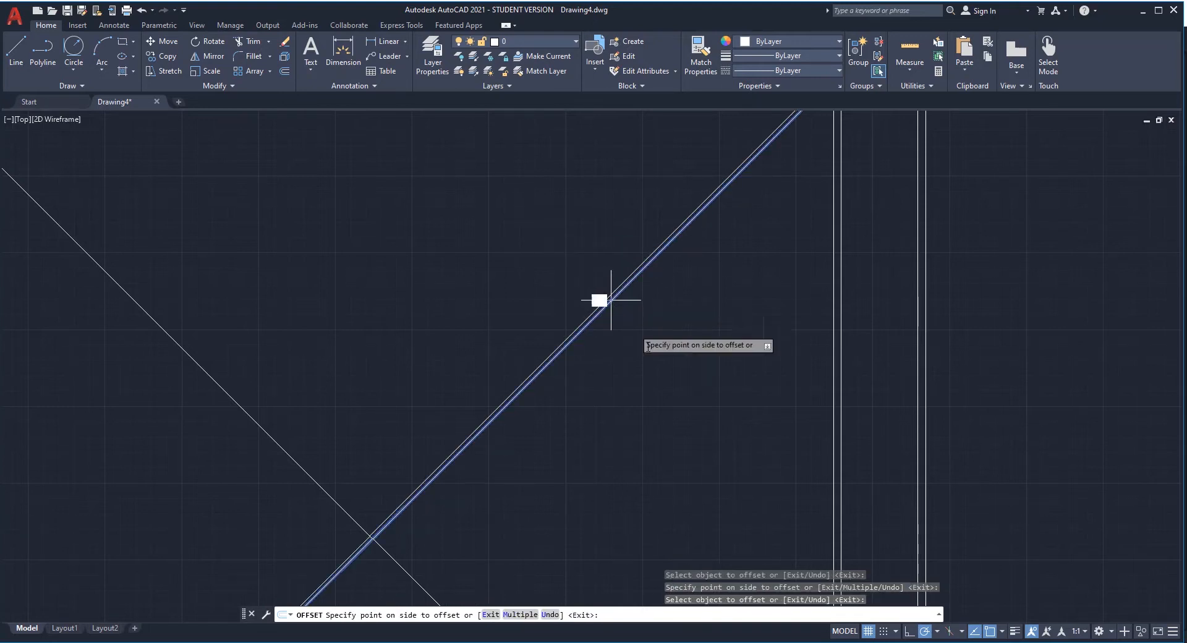
pyautogui.click(677, 410)
pyautogui.press('Return')
pyautogui.scroll(3, 554, 310)
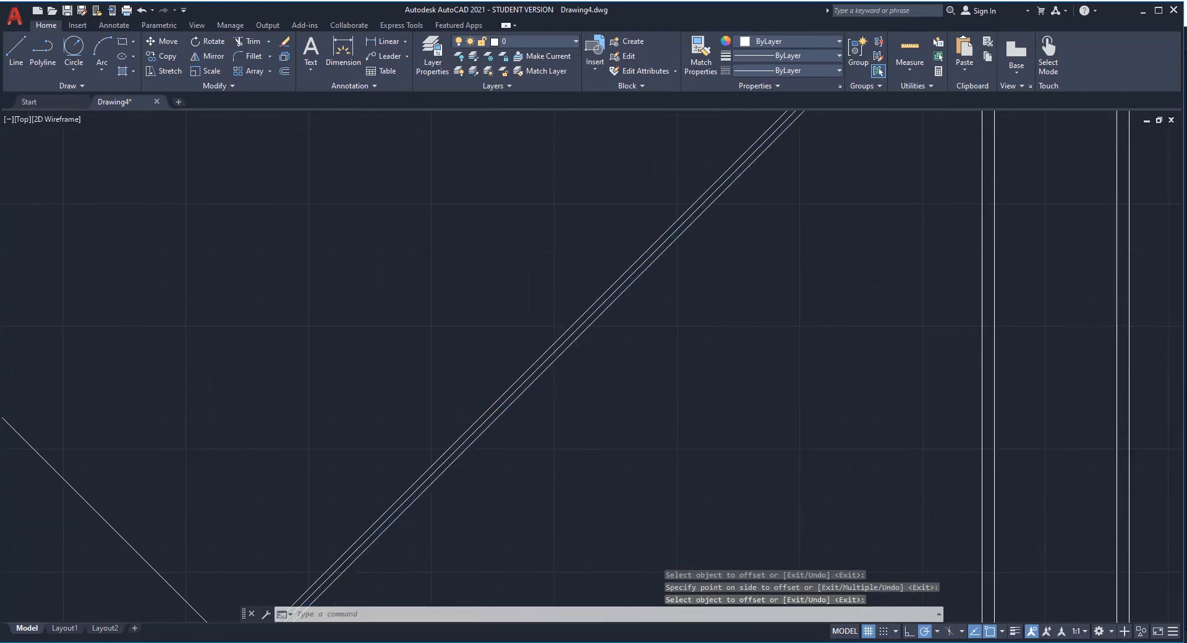
# Step: Draw a circle of about 1 13/16" radius centred on the tripled diagonal near the upper-right corner
pyautogui.scroll(-4, 569, 322)
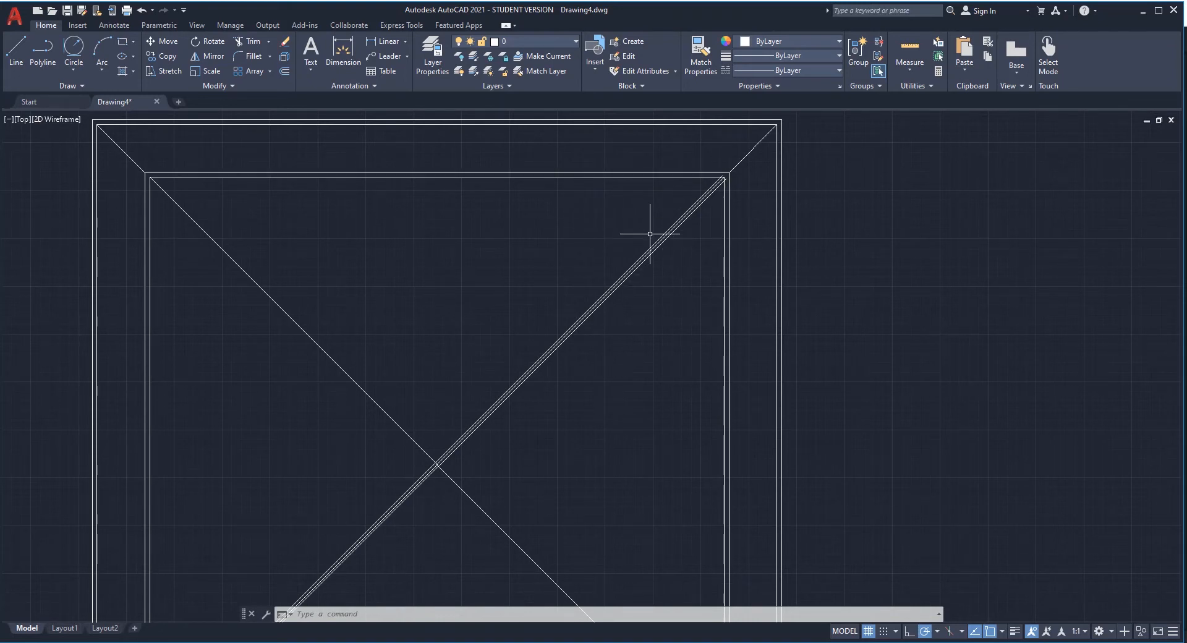
pyautogui.scroll(2, 650, 233)
pyautogui.write('c')
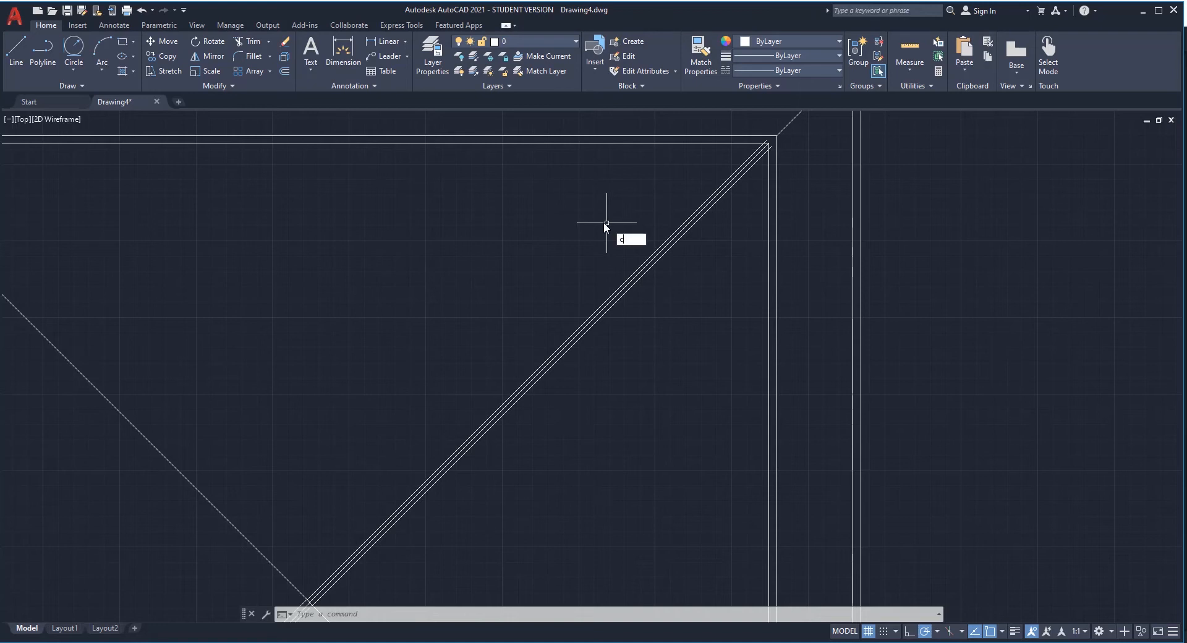
pyautogui.press('Return')
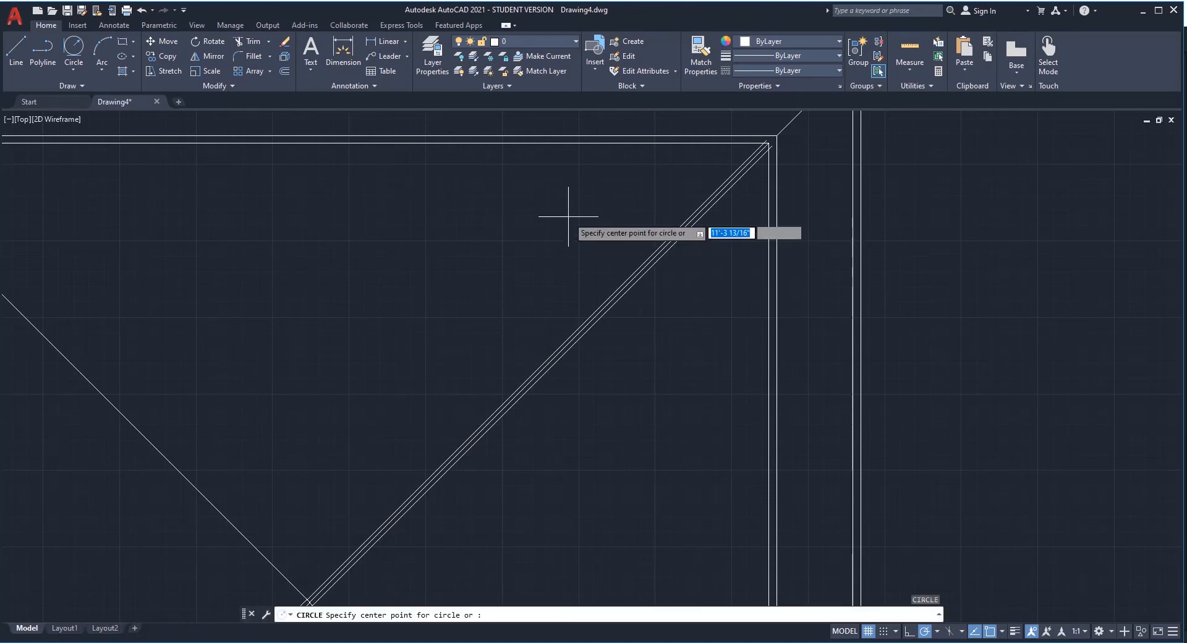
pyautogui.scroll(2, 560, 214)
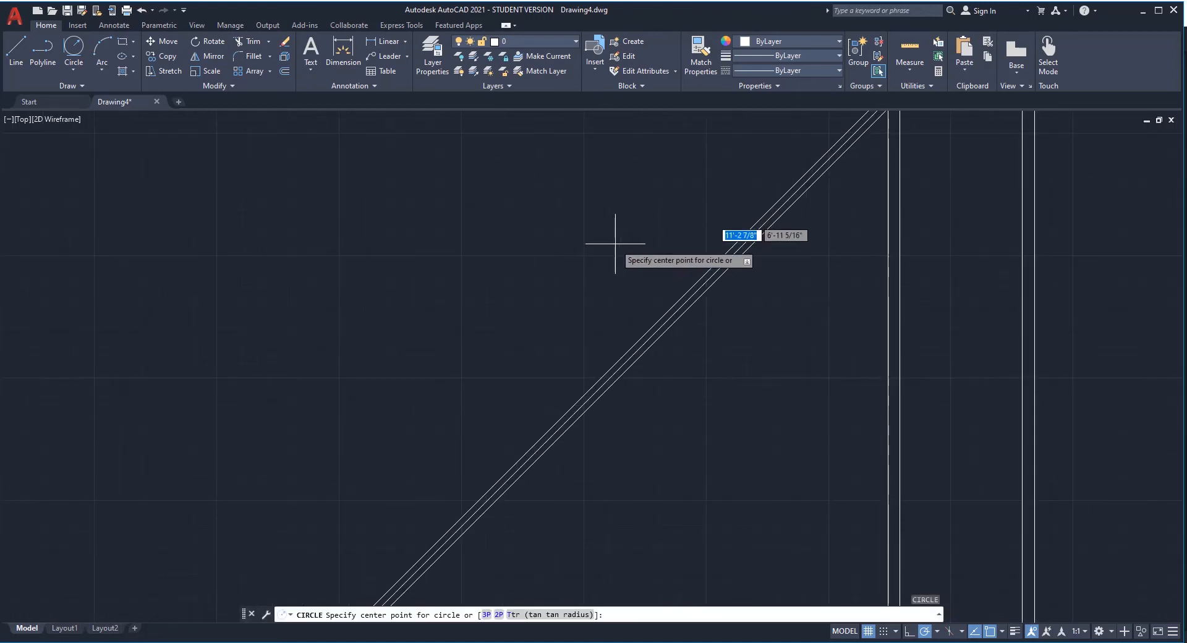
pyautogui.click(671, 304)
pyautogui.scroll(-2, 672, 303)
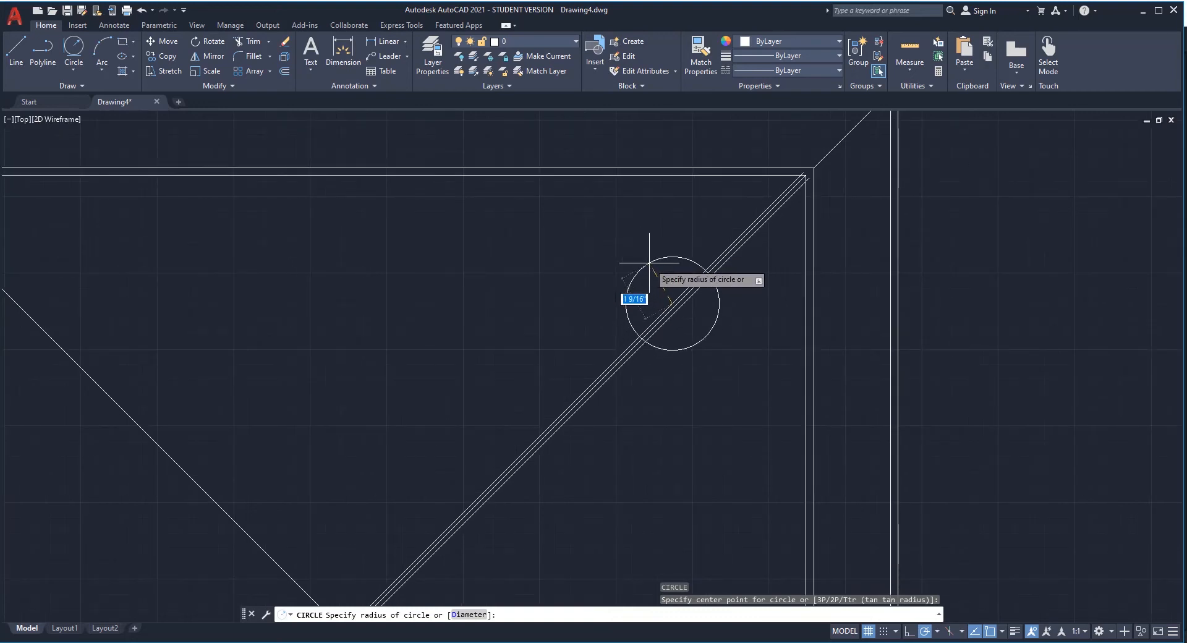
pyautogui.click(645, 254)
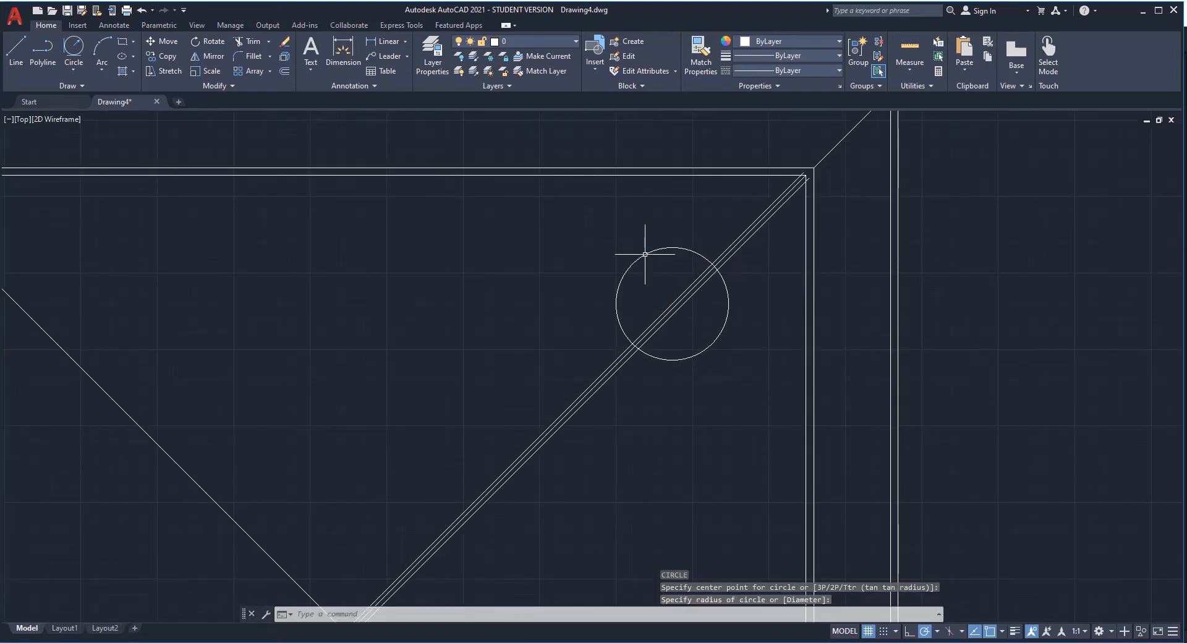
# Step: Move the circle above the tripled diagonal so its lower-right edge touches the upper offset line
pyautogui.moveTo(742, 330); pyautogui.dragTo(680, 315)
pyautogui.write('m')
pyautogui.press('Return')
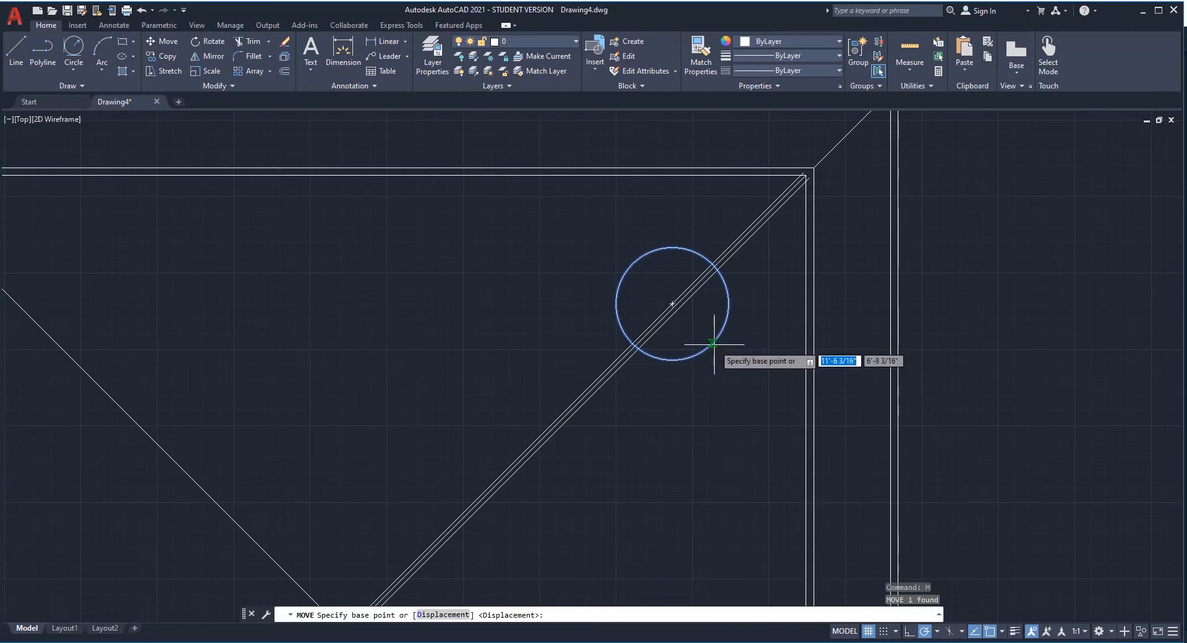
pyautogui.click(714, 344)
pyautogui.scroll(2, 711, 253)
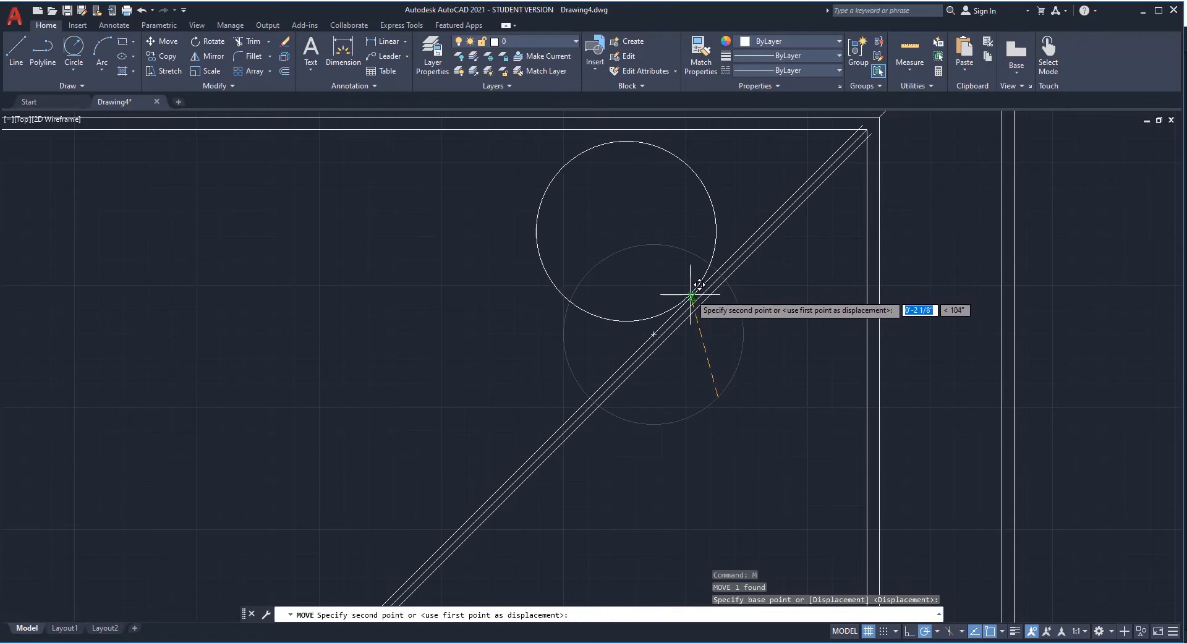
pyautogui.click(689, 297)
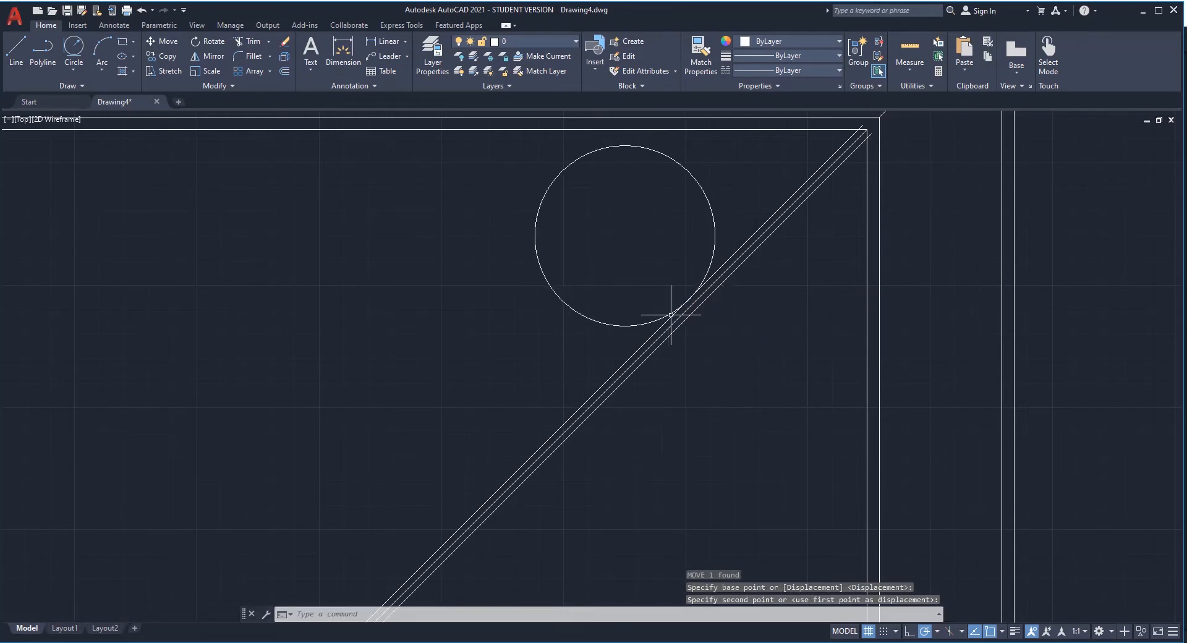
pyautogui.scroll(-2, 671, 415)
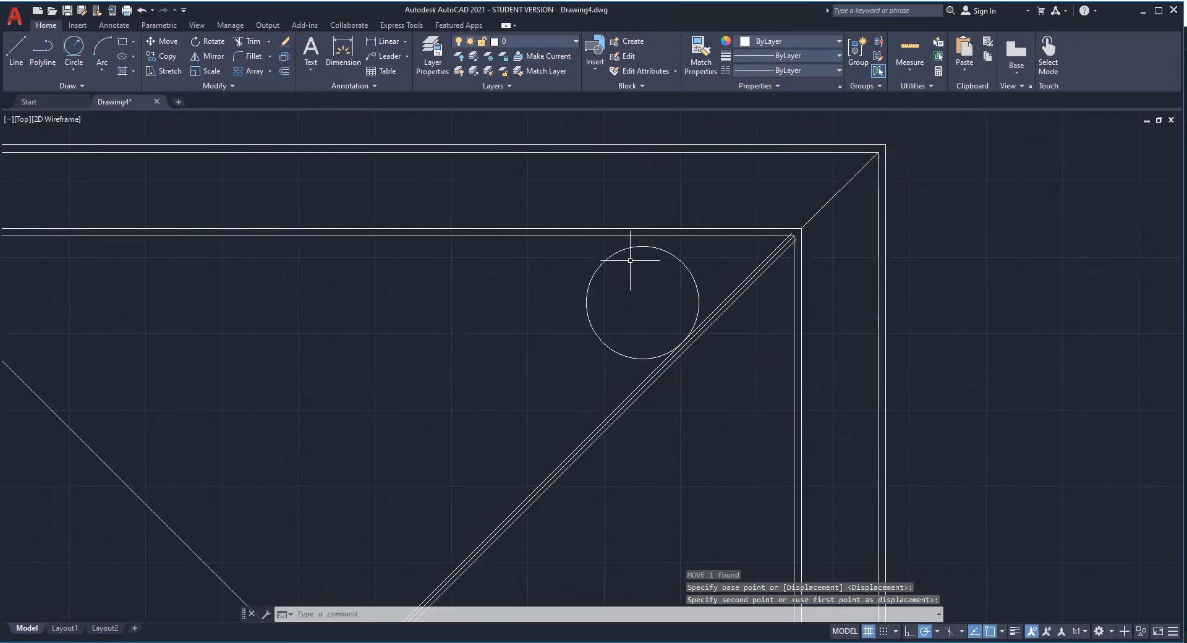
# Step: Draw a smaller circle of about 7/8" radius overlapping the large circle's upper left and touching the innermost square's top edge
pyautogui.press('Return')
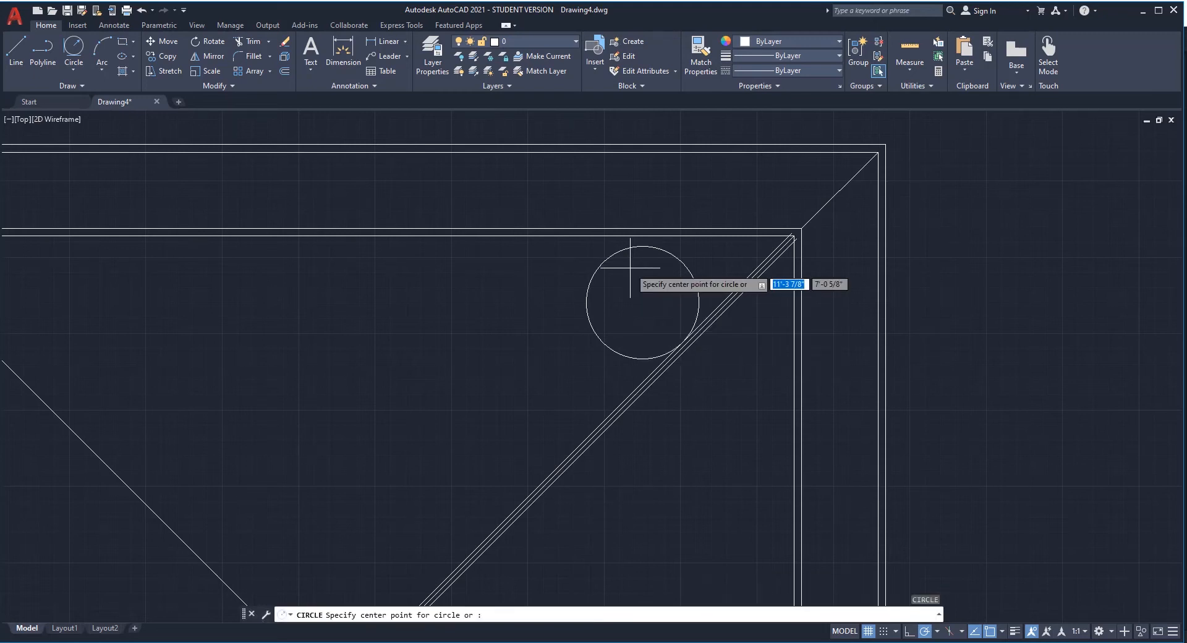
pyautogui.scroll(2, 613, 260)
pyautogui.scroll(2, 613, 260)
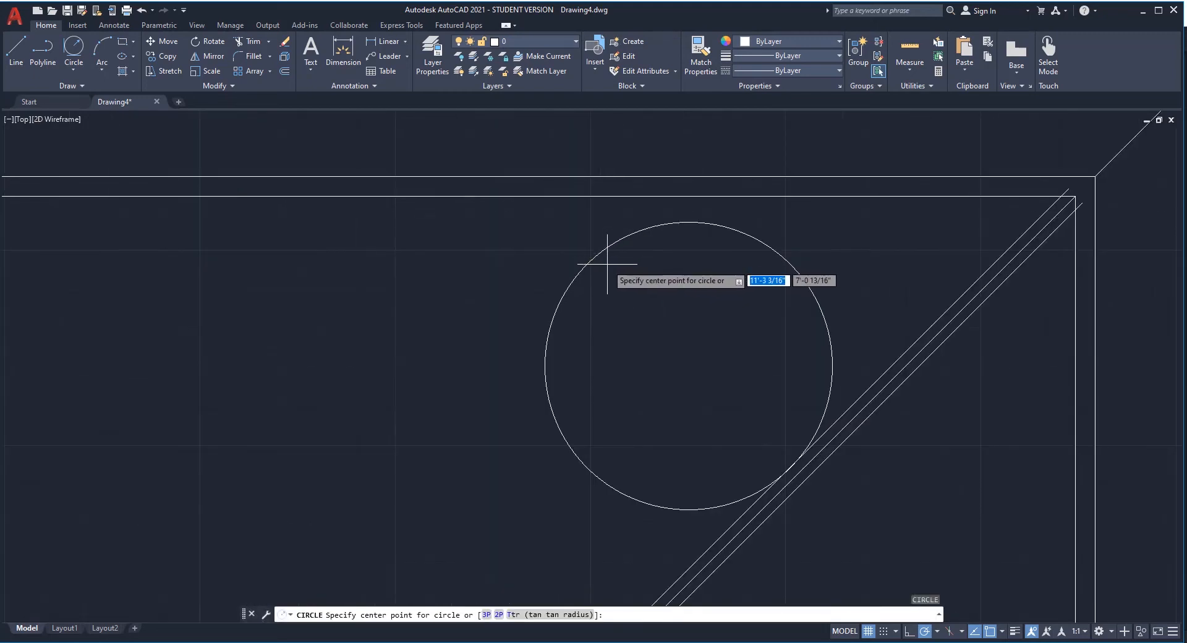
pyautogui.click(604, 266)
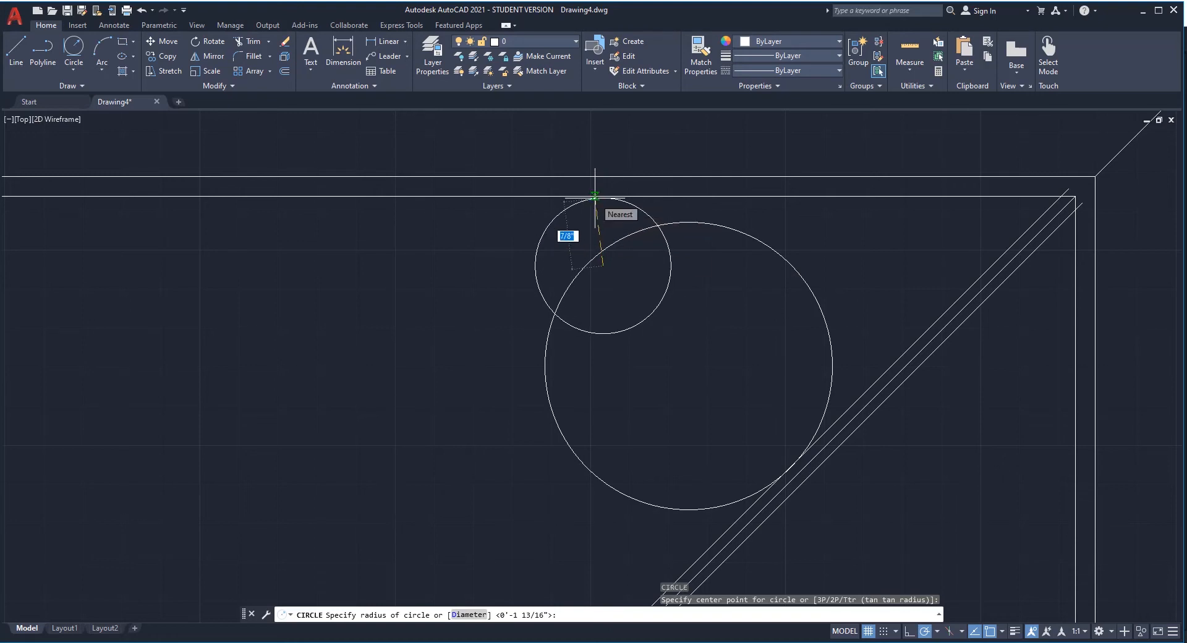
pyautogui.click(595, 198)
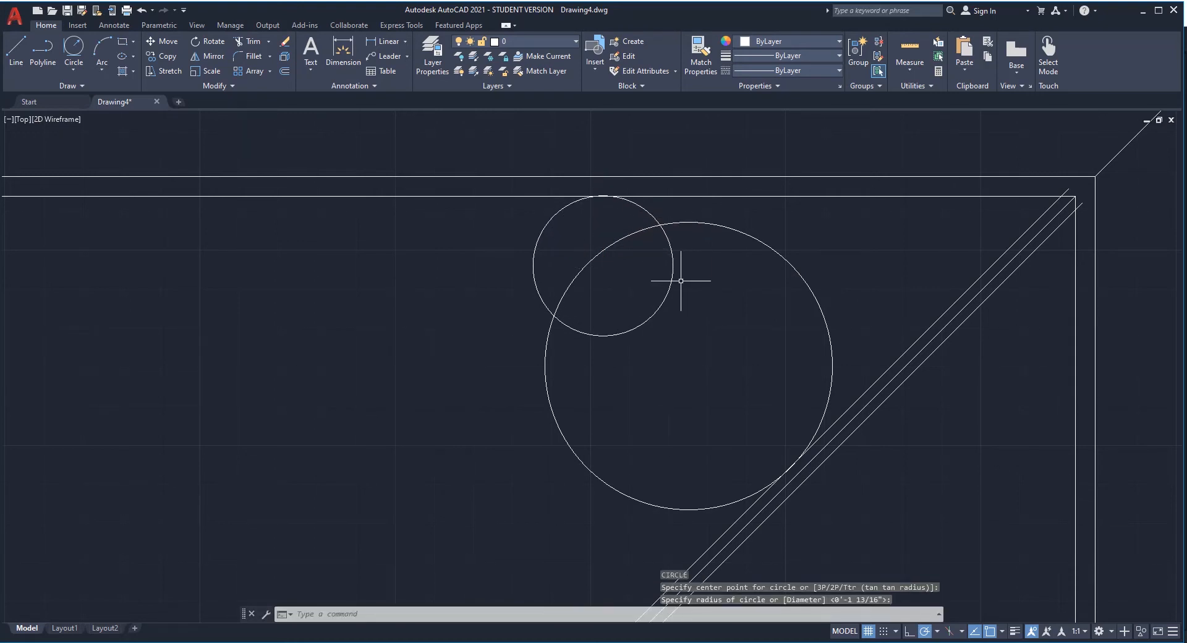
pyautogui.scroll(-5, 681, 280)
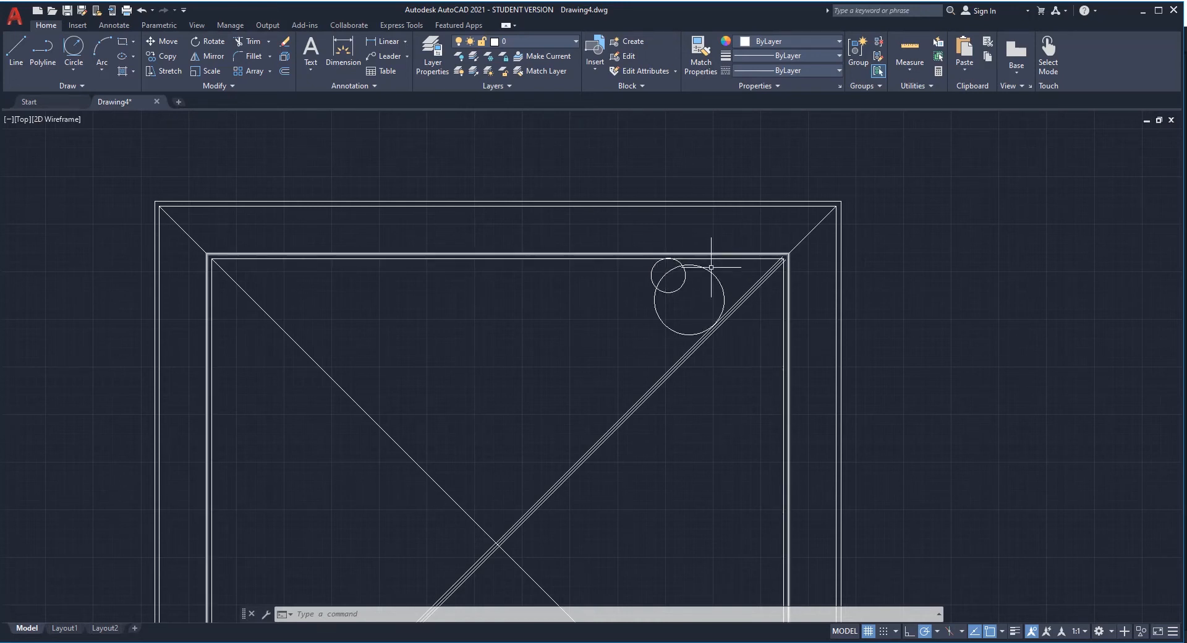
# Step: Start a fit-point spline where the large circle touches the upper offset line and trace the circle's right side up to its top
pyautogui.scroll(4, 703, 294)
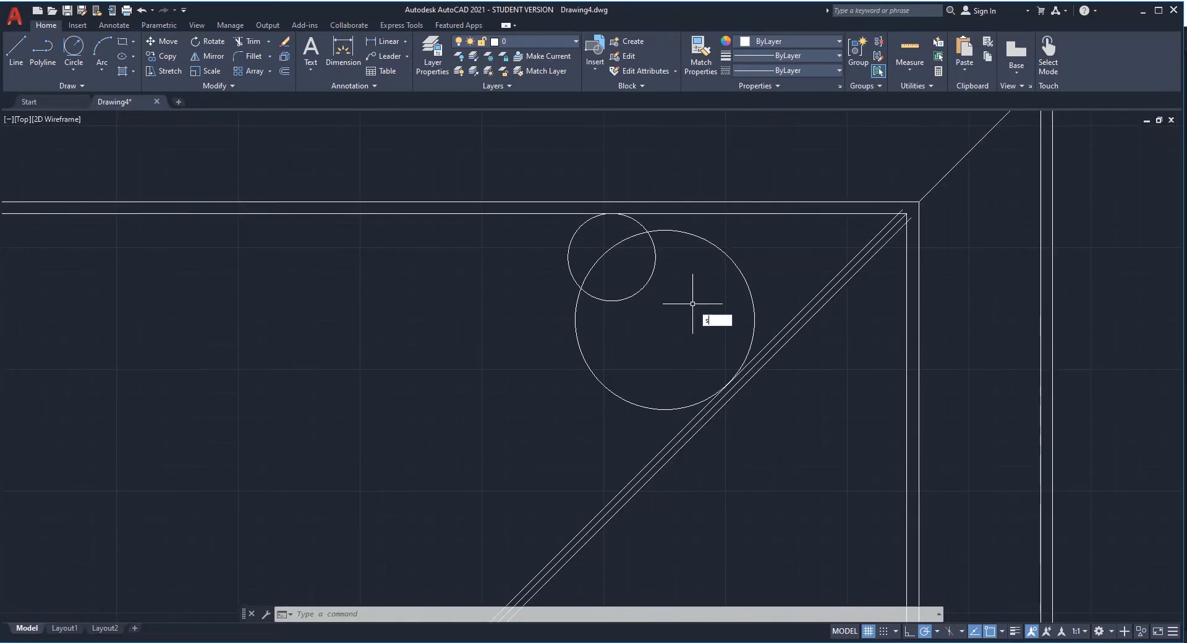
pyautogui.write('l')
pyautogui.press('Return')
pyautogui.scroll(6, 736, 346)
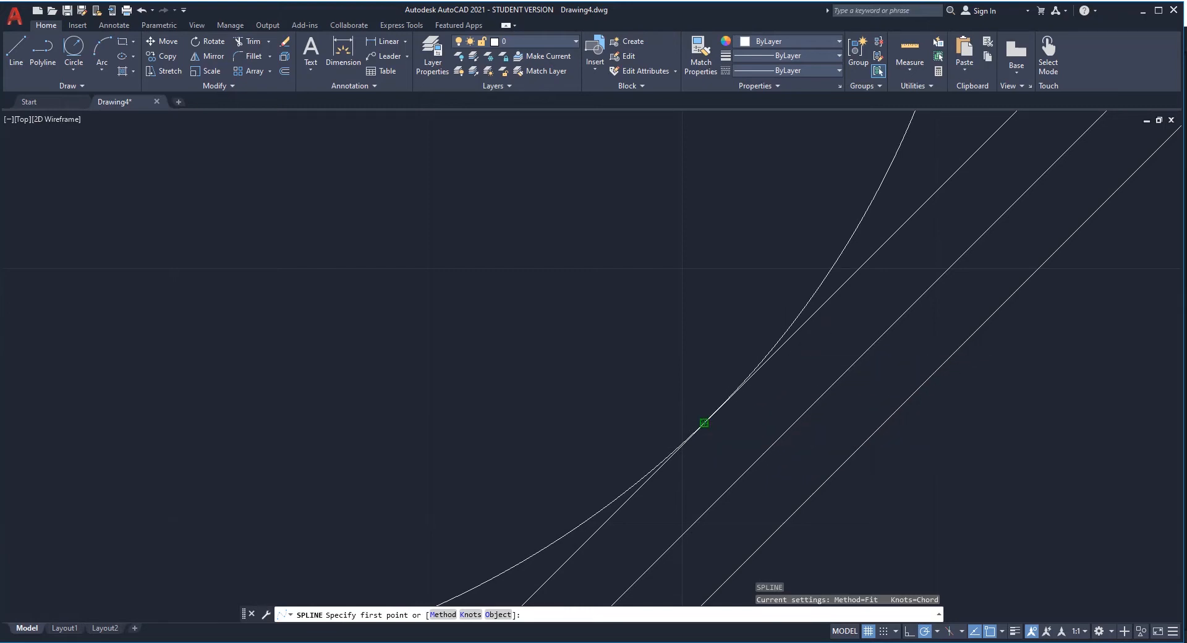
pyautogui.click(705, 424)
pyautogui.scroll(-1, 704, 423)
pyautogui.scroll(-4, 704, 422)
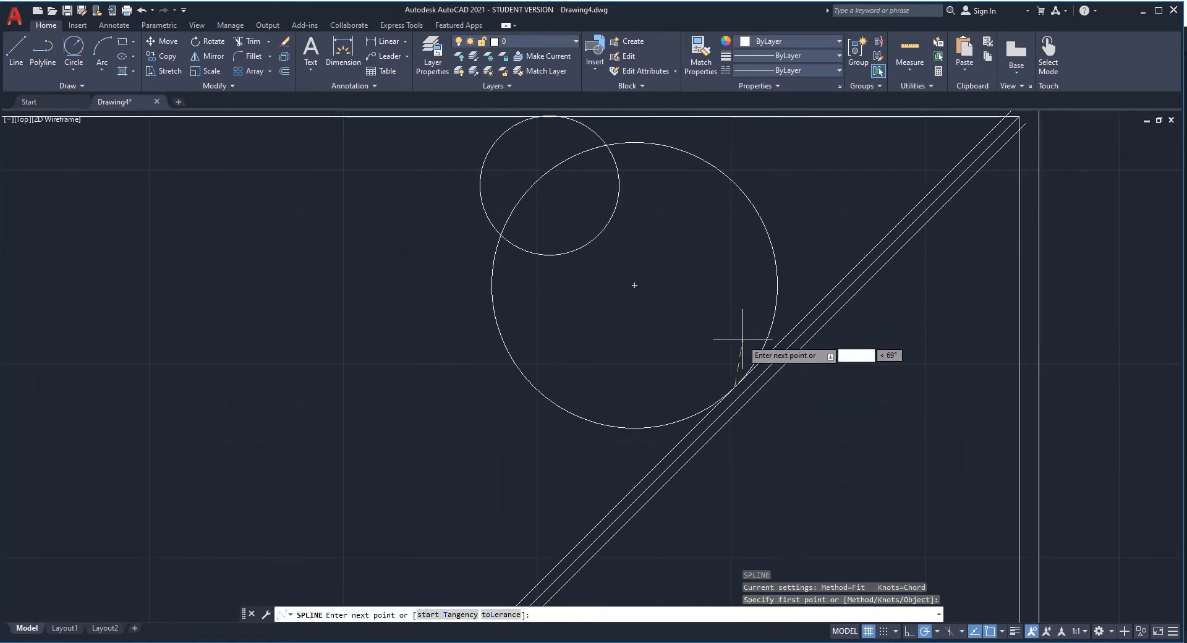
pyautogui.click(772, 321)
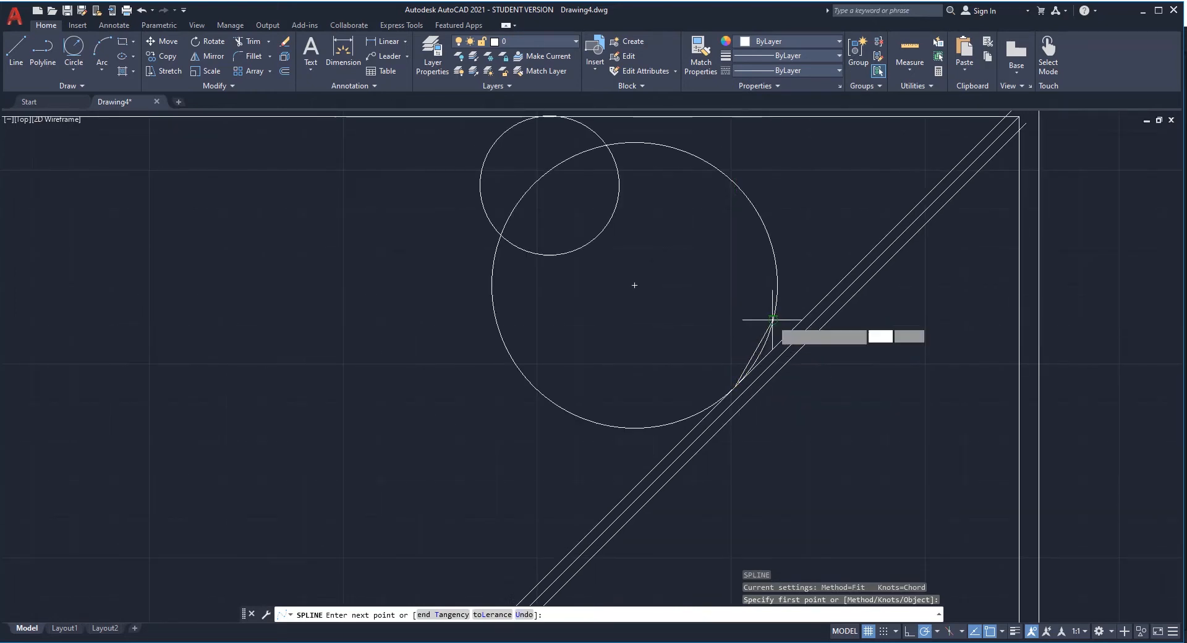
pyautogui.click(767, 237)
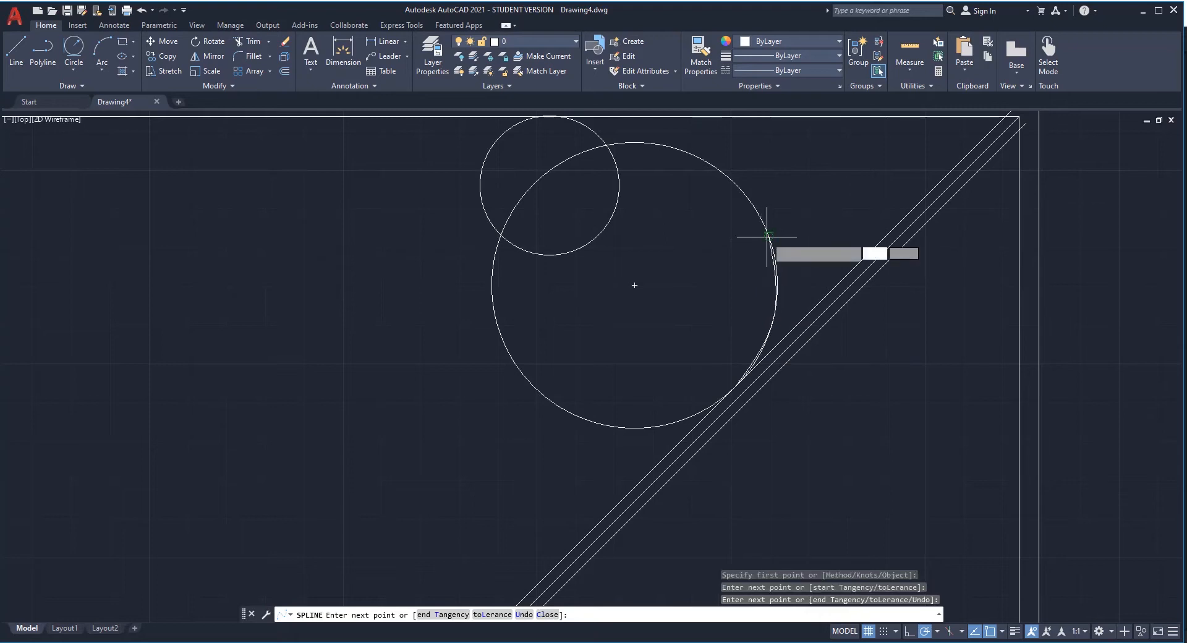
pyautogui.click(719, 173)
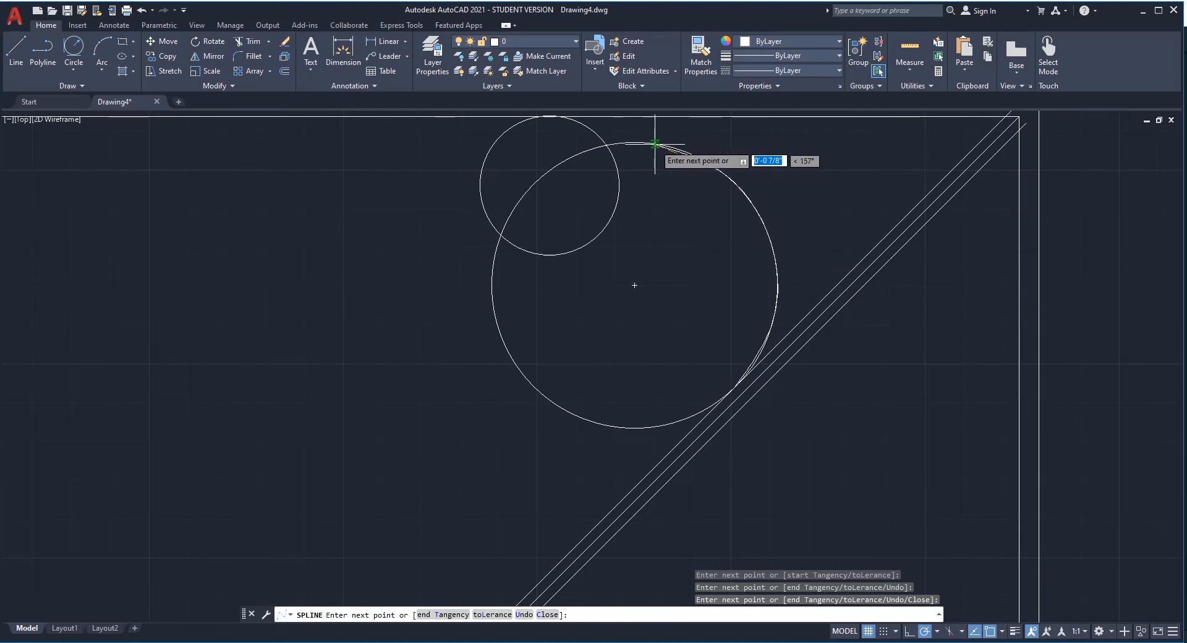
pyautogui.click(649, 142)
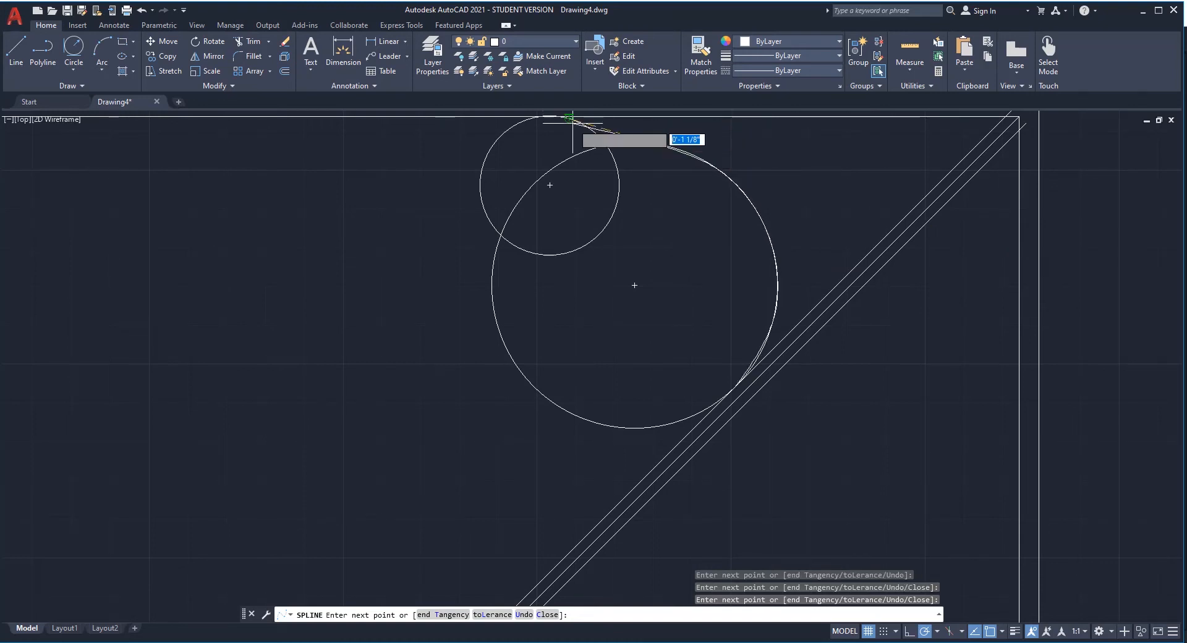
# Step: Continue the spline through the small circle's top and around its left side, ending at the circle's lowest point
pyautogui.scroll(-4, 572, 165)
pyautogui.scroll(4, 572, 165)
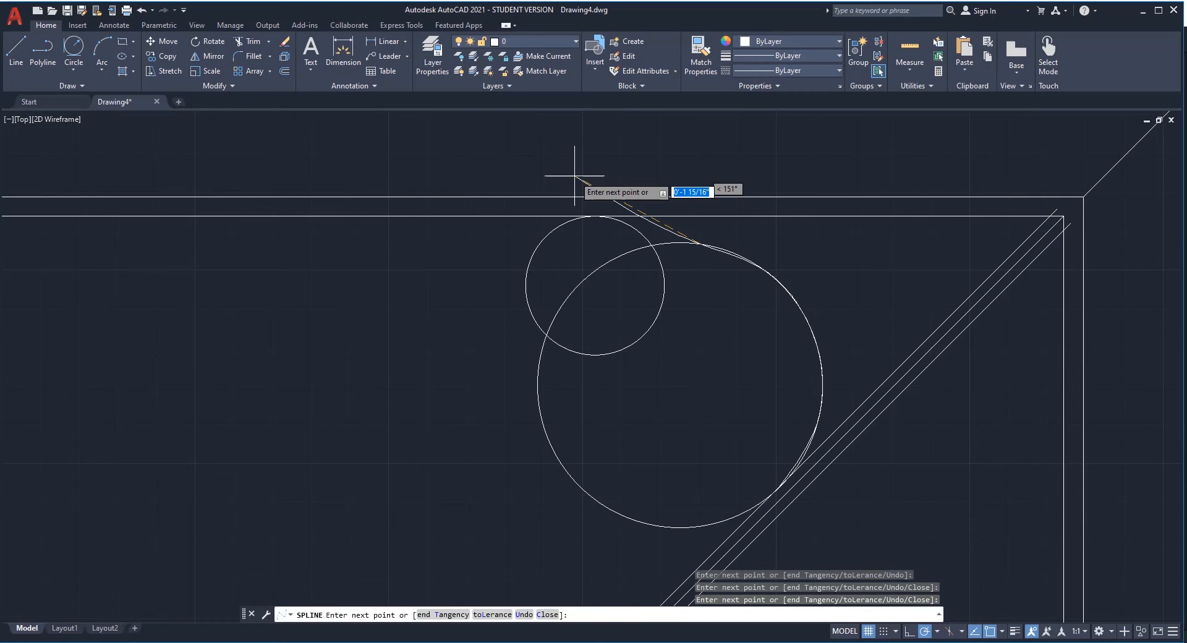
pyautogui.click(594, 215)
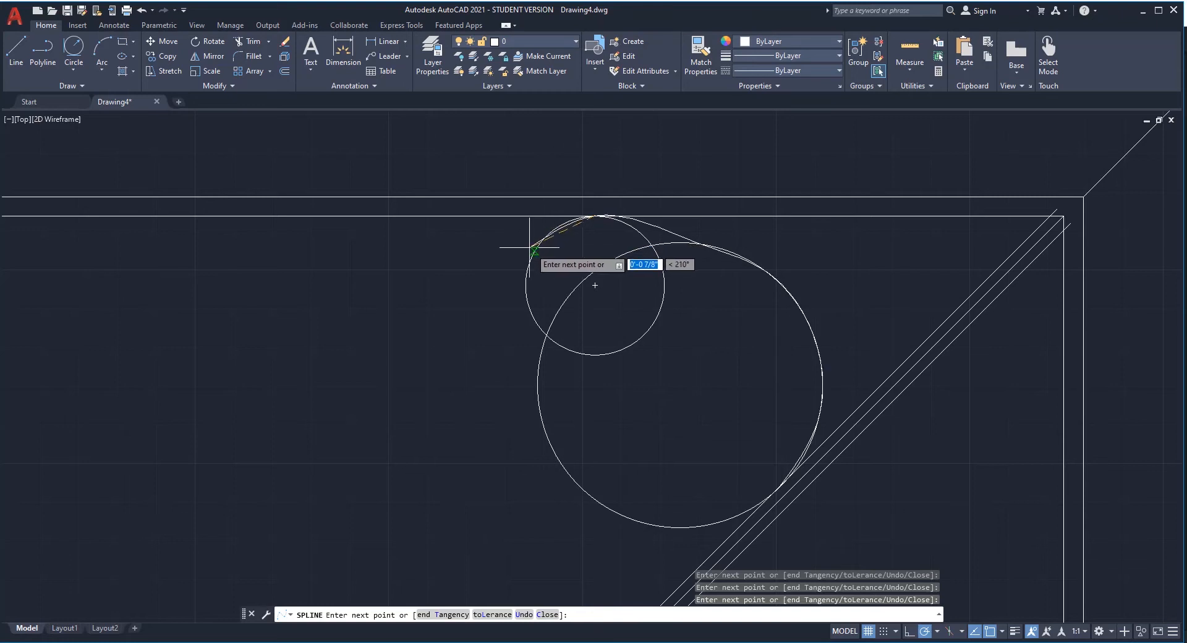
pyautogui.click(536, 322)
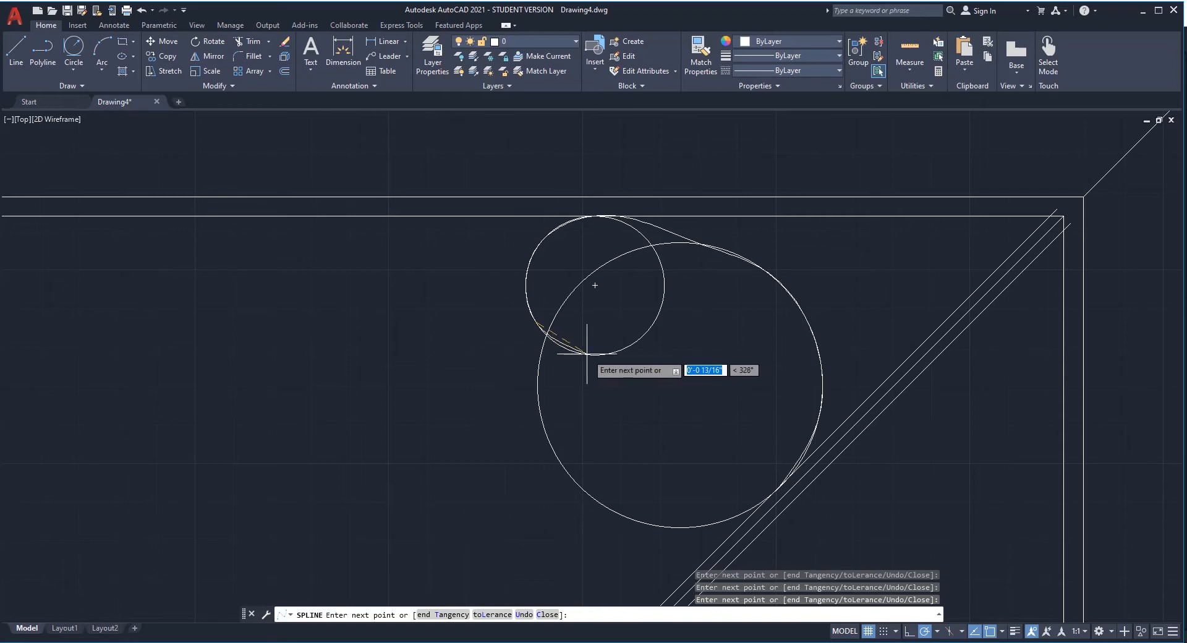
pyautogui.click(595, 355)
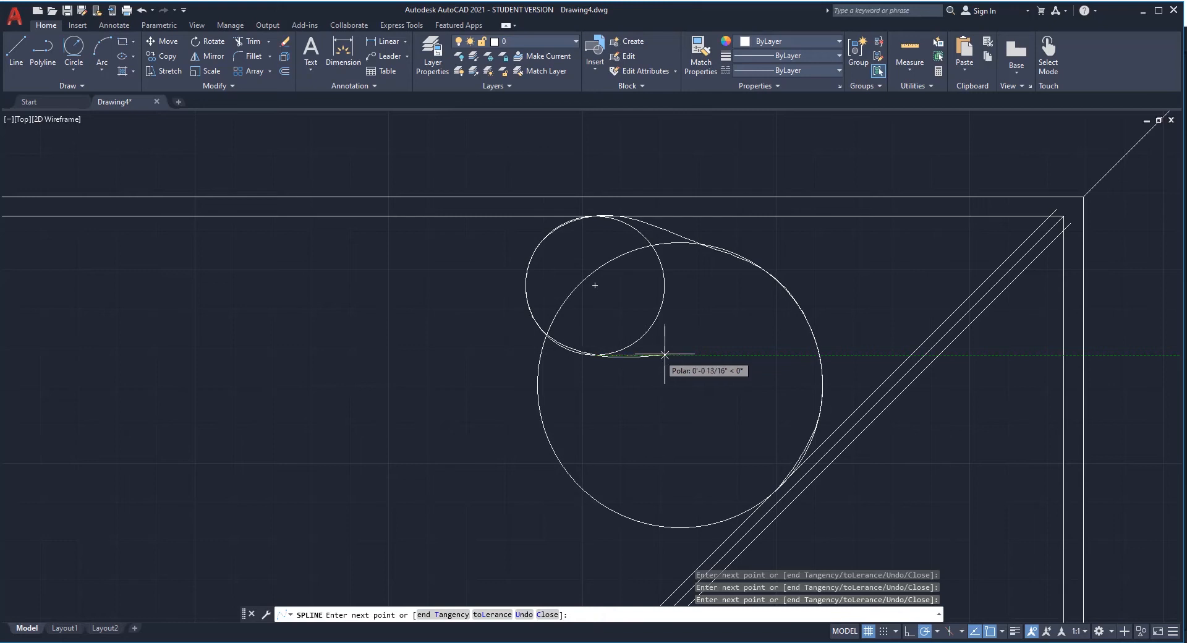
pyautogui.press('Return')
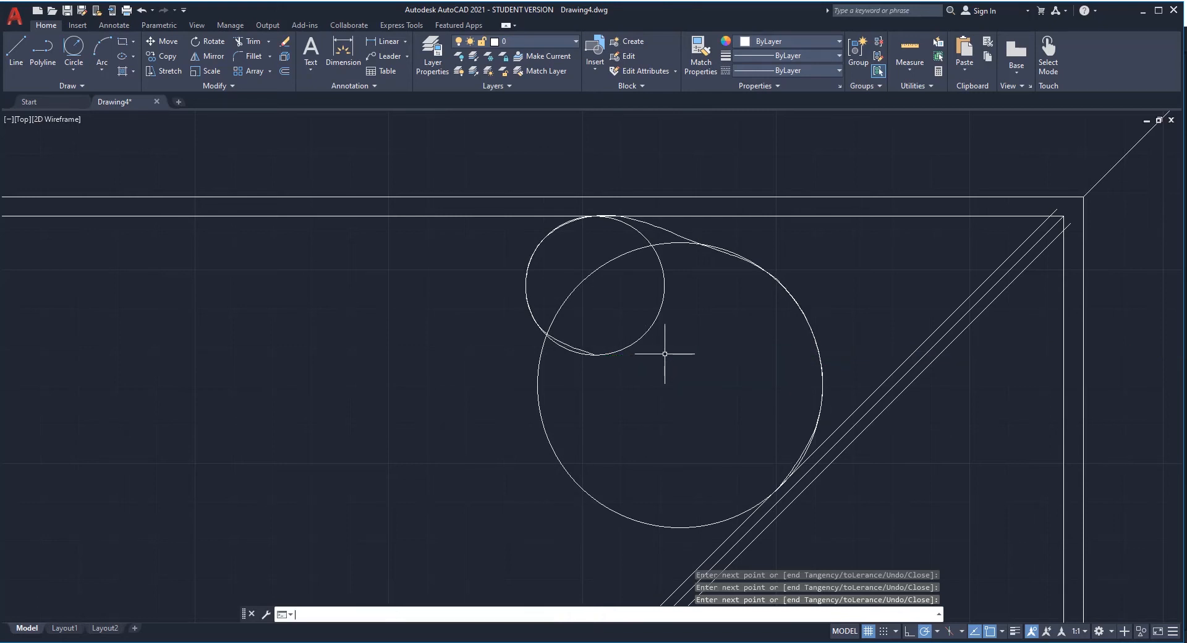
# Step: Delete the two guide circles, keeping the spline
pyautogui.scroll(-2, 602, 329)
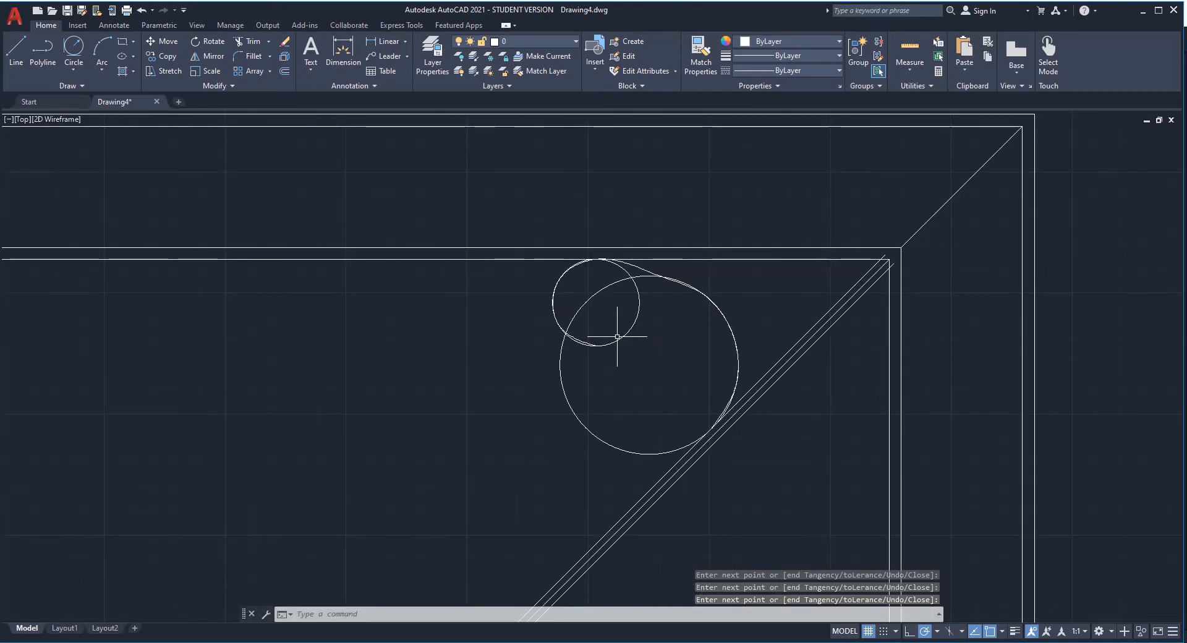
pyautogui.click(650, 297)
pyautogui.click(590, 299)
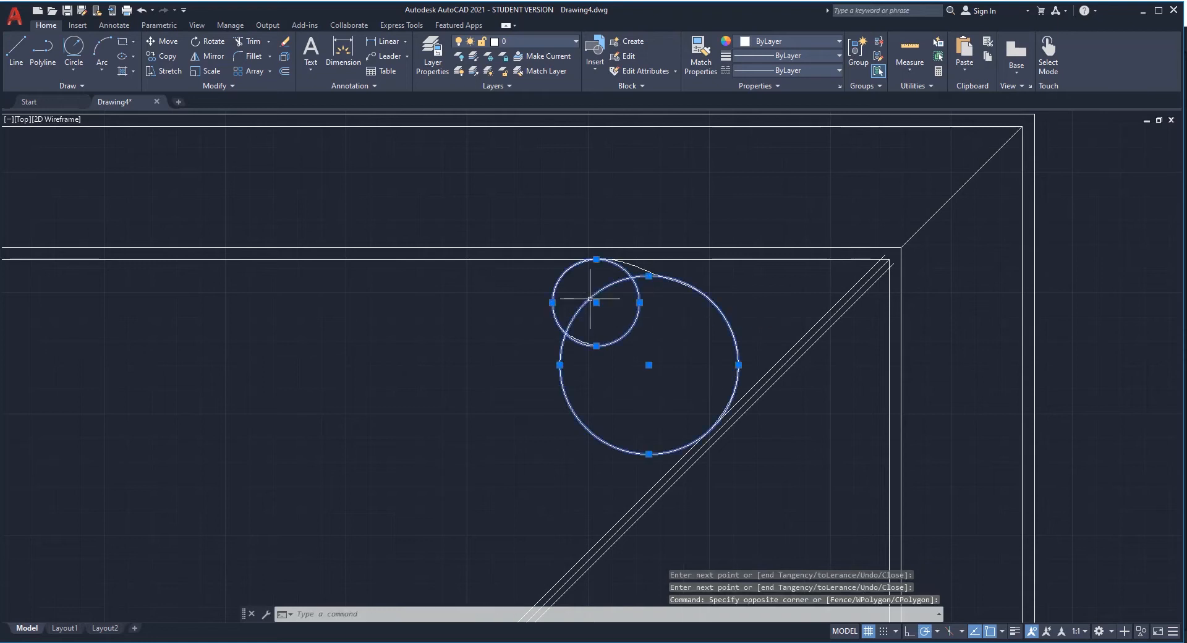
pyautogui.press('Delete')
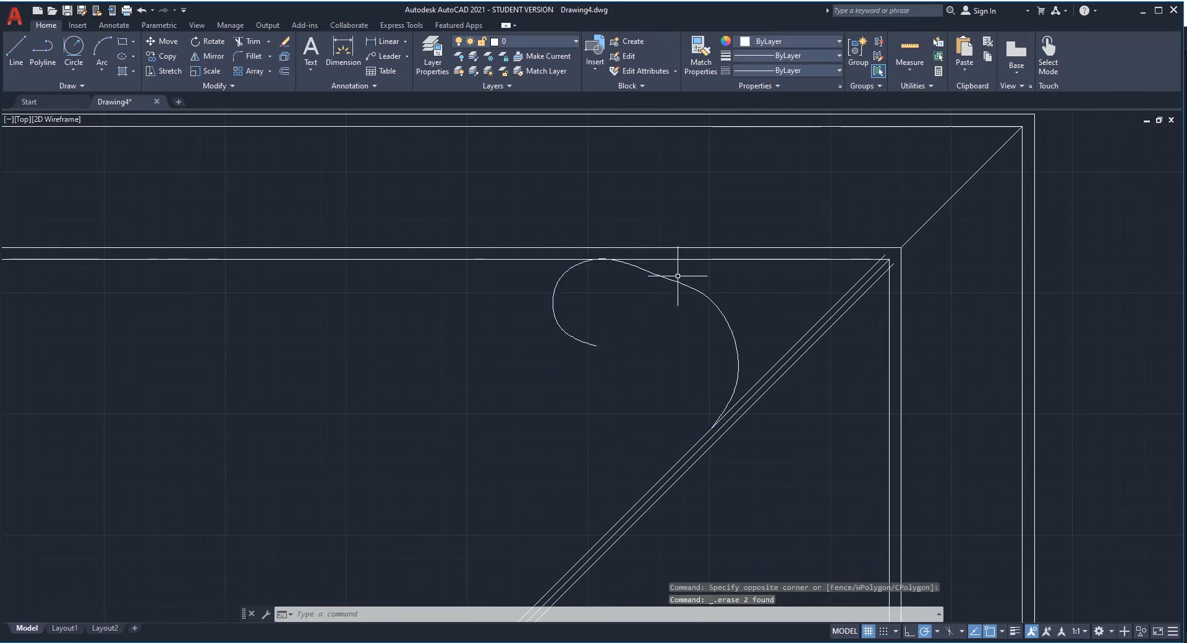
# Step: Select the spline and stretch the fit point between its two curls slightly outward to smooth the dip
pyautogui.scroll(3, 668, 290)
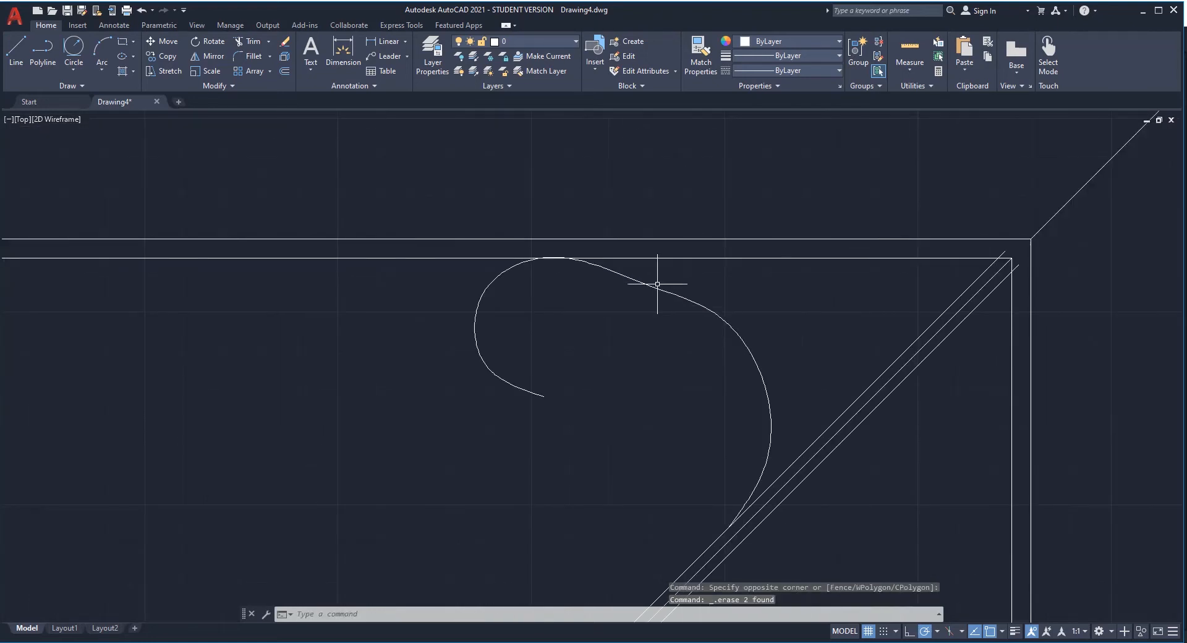
pyautogui.click(655, 282)
pyautogui.click(643, 288)
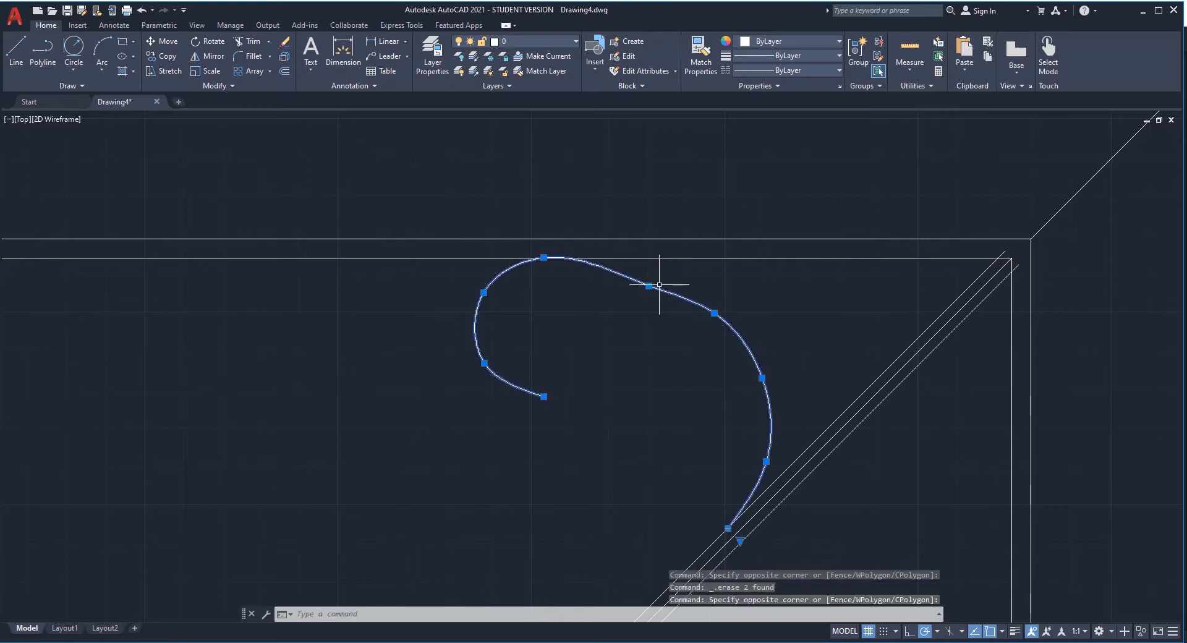
pyautogui.scroll(2, 659, 285)
pyautogui.click(642, 286)
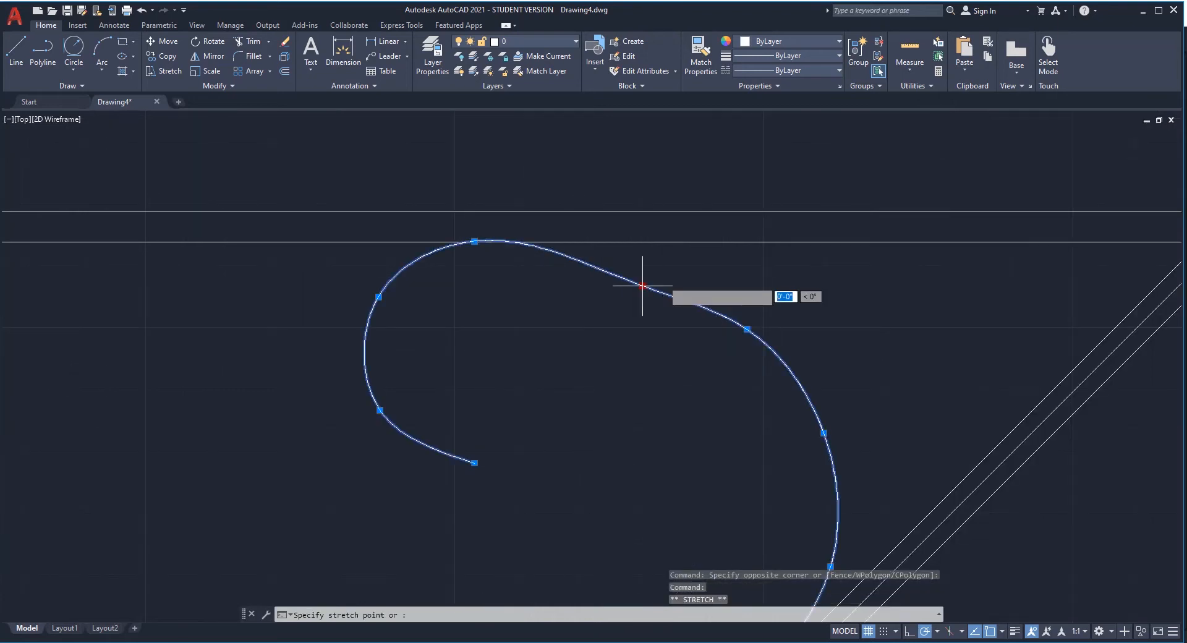
pyautogui.scroll(2, 663, 281)
pyautogui.click(669, 288)
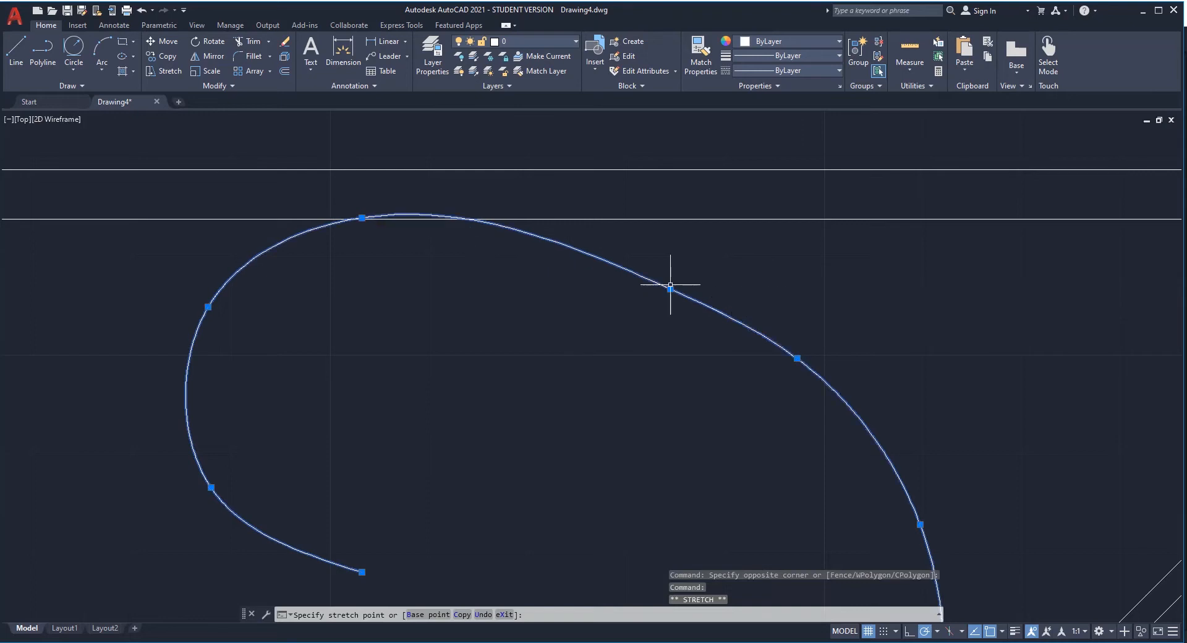
pyautogui.scroll(-2, 662, 303)
pyautogui.scroll(-1, 711, 323)
pyautogui.scroll(3, 716, 331)
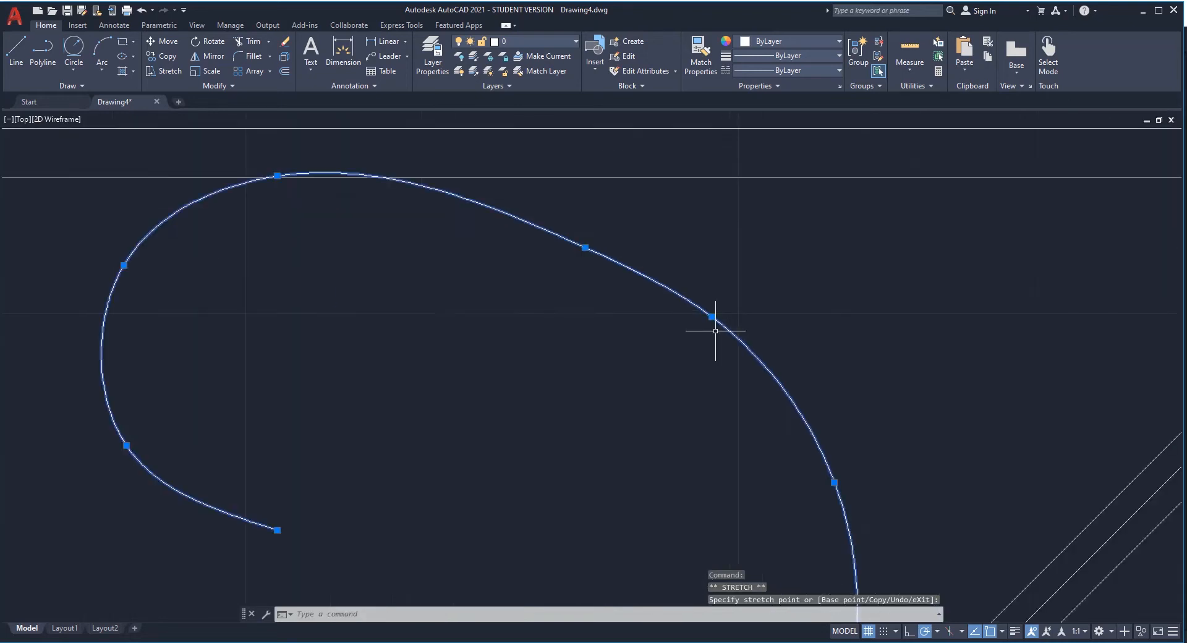
# Step: Stretch the same fit point further up and outward so the scroll's upper side forms one continuous convex arc
pyautogui.scroll(2, 583, 247)
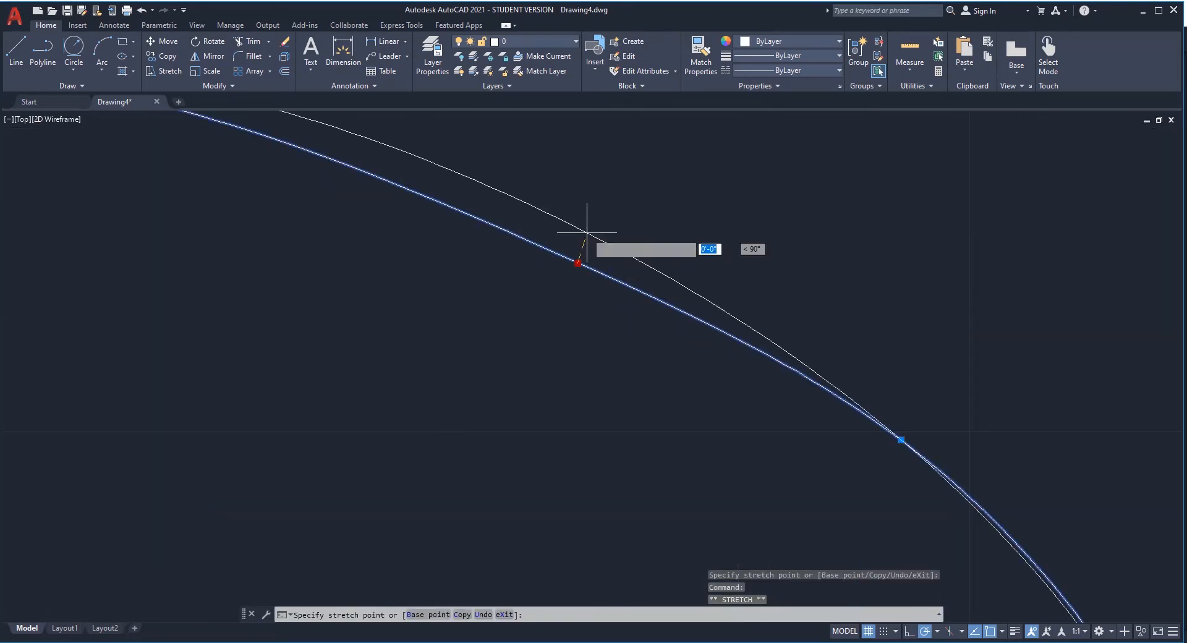
pyautogui.scroll(-5, 583, 232)
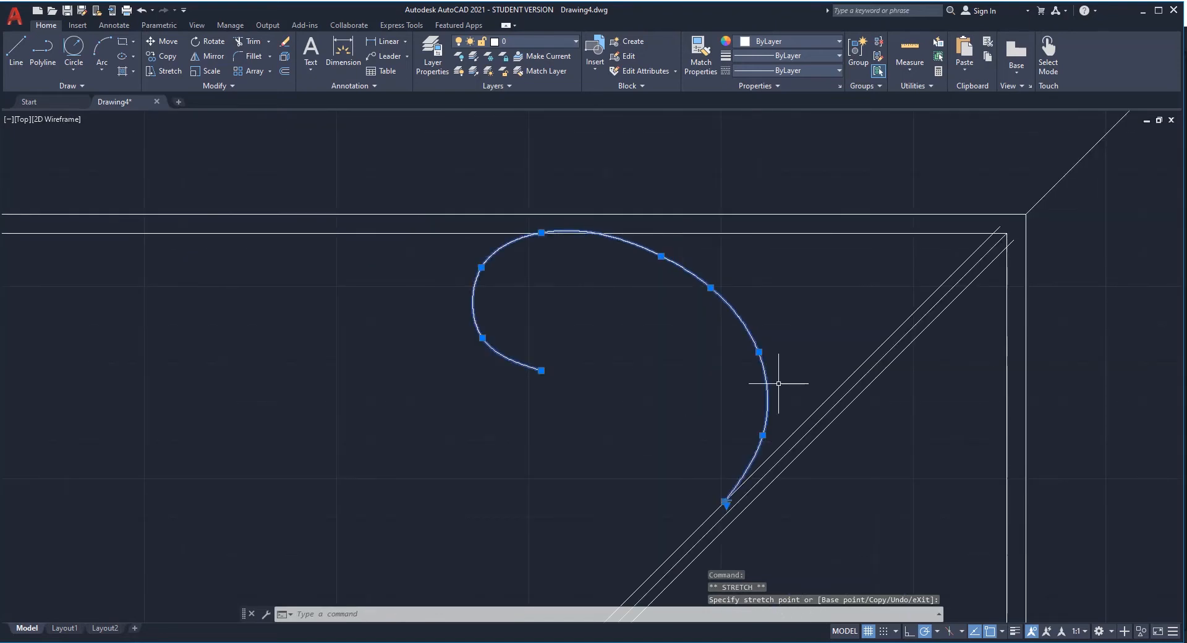
pyautogui.scroll(4, 646, 247)
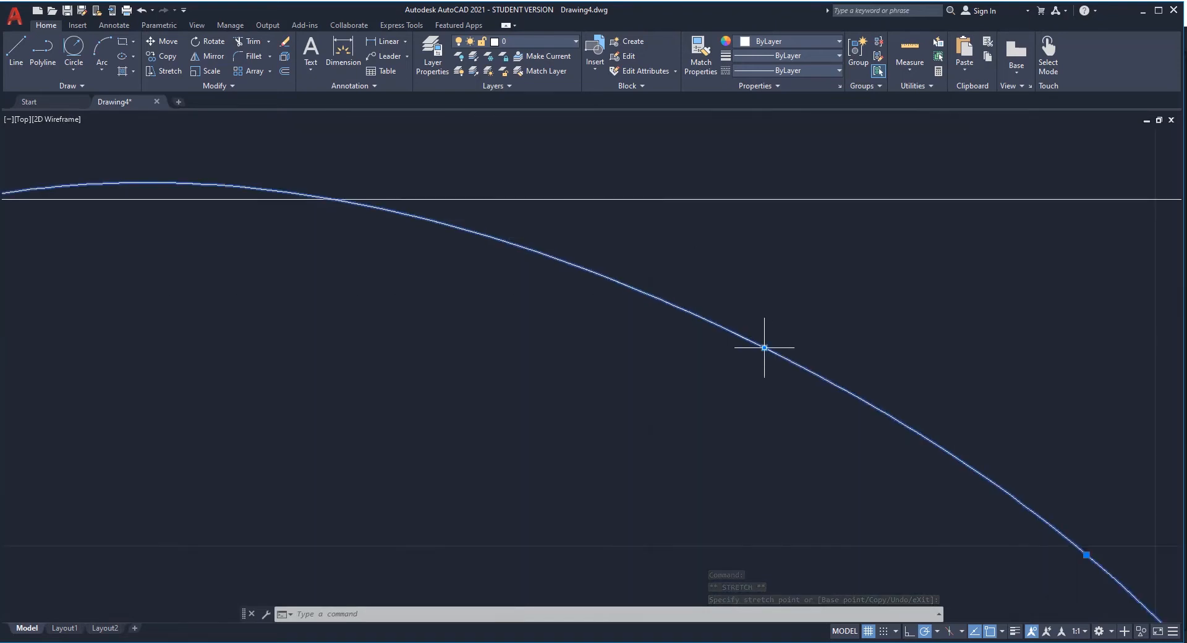
pyautogui.click(711, 299)
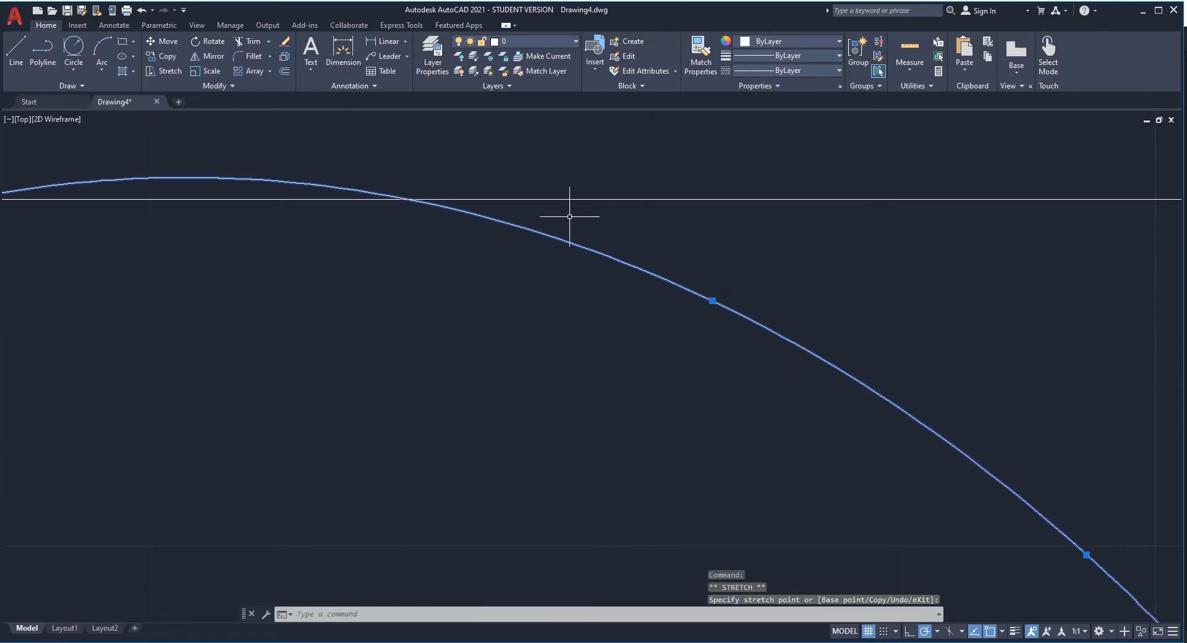
pyautogui.scroll(-3, 570, 218)
pyautogui.scroll(-2, 588, 217)
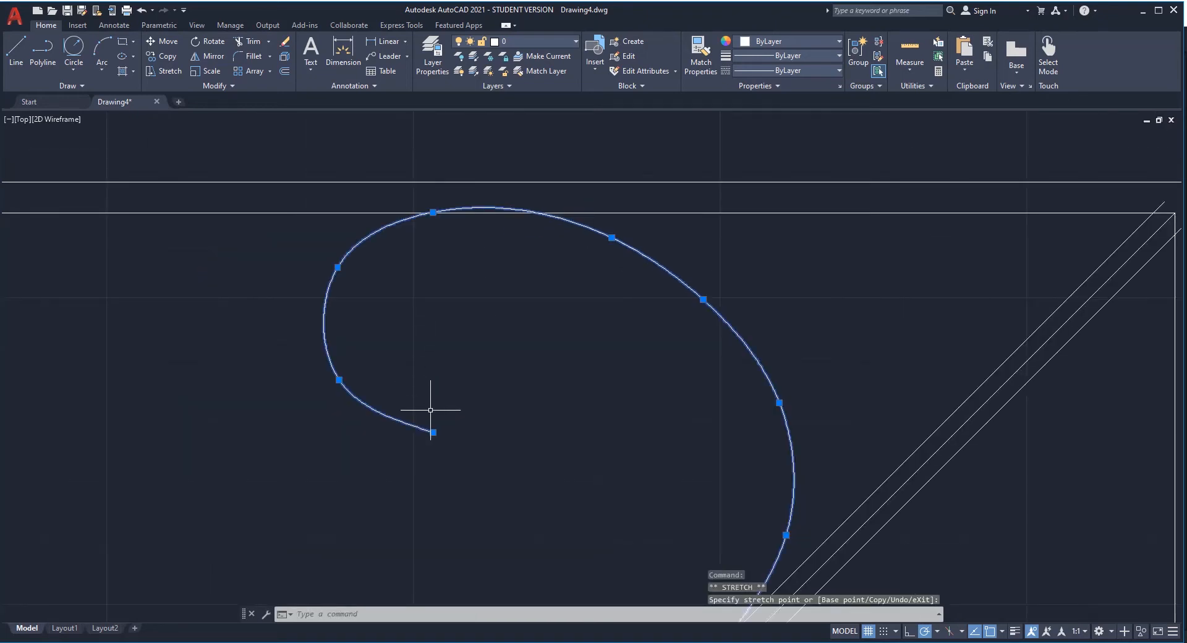
# Step: Move the fit point before the scroll's inner end about 1/4" down and right, and set the end's tangent direction to 0°
pyautogui.click(339, 379)
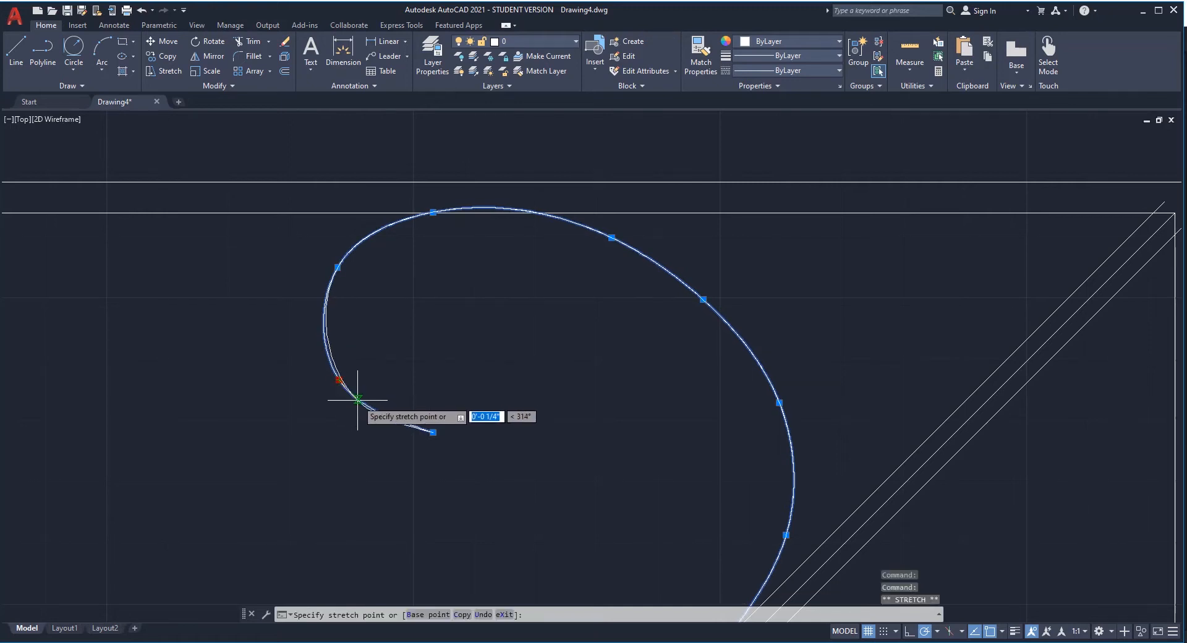
pyautogui.click(358, 400)
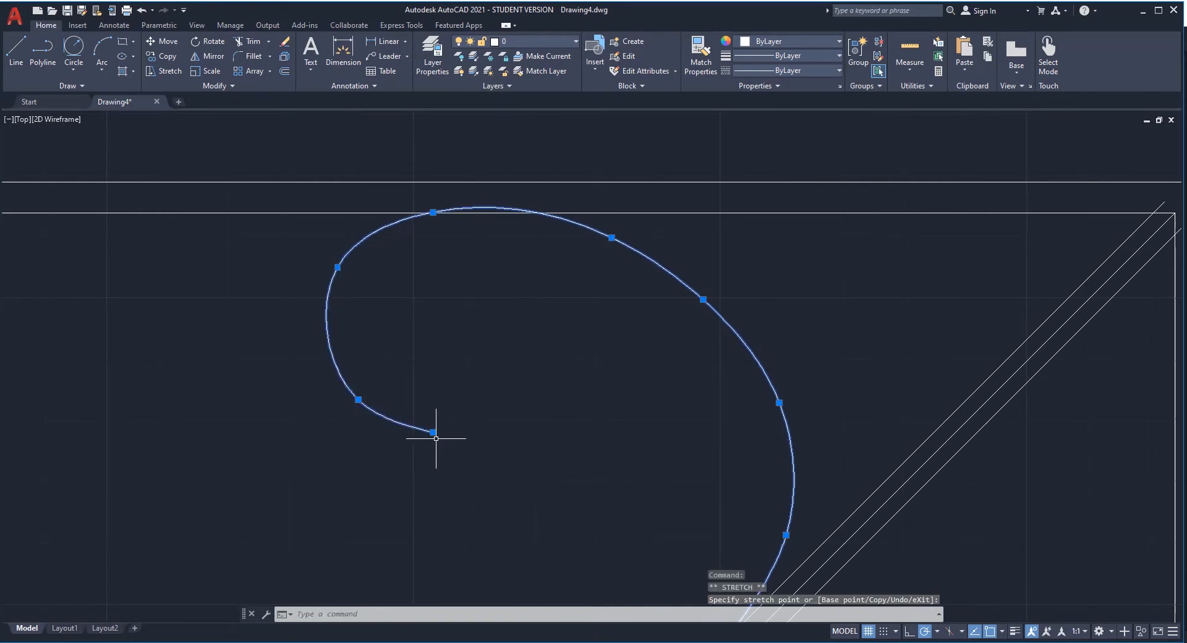
pyautogui.moveTo(432, 432)
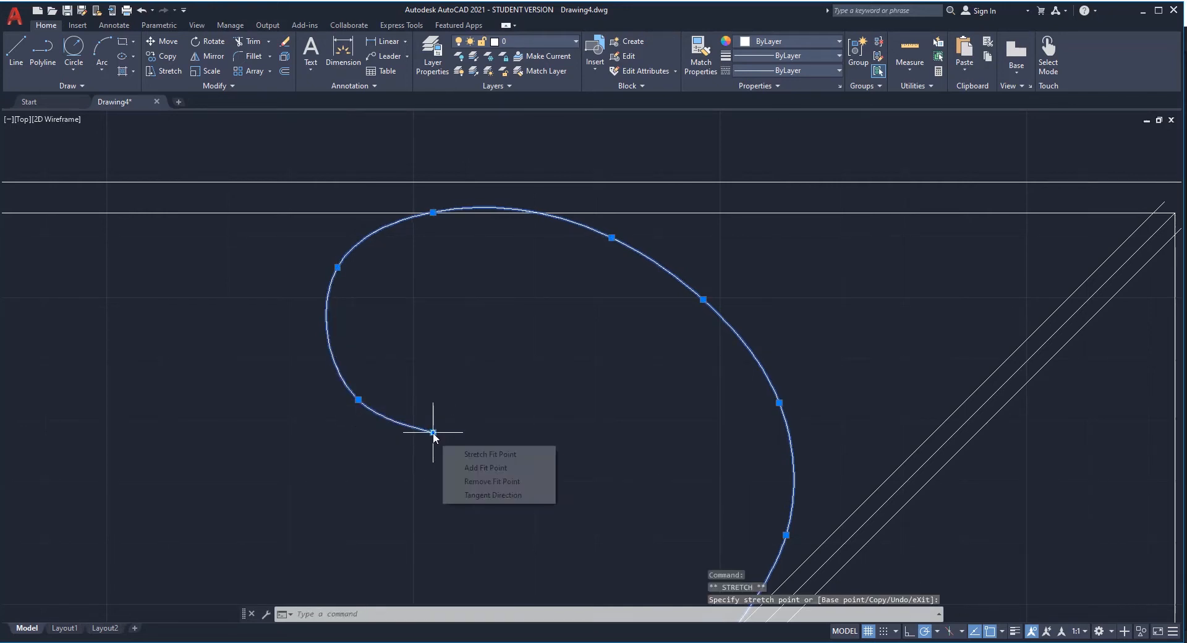
pyautogui.click(473, 495)
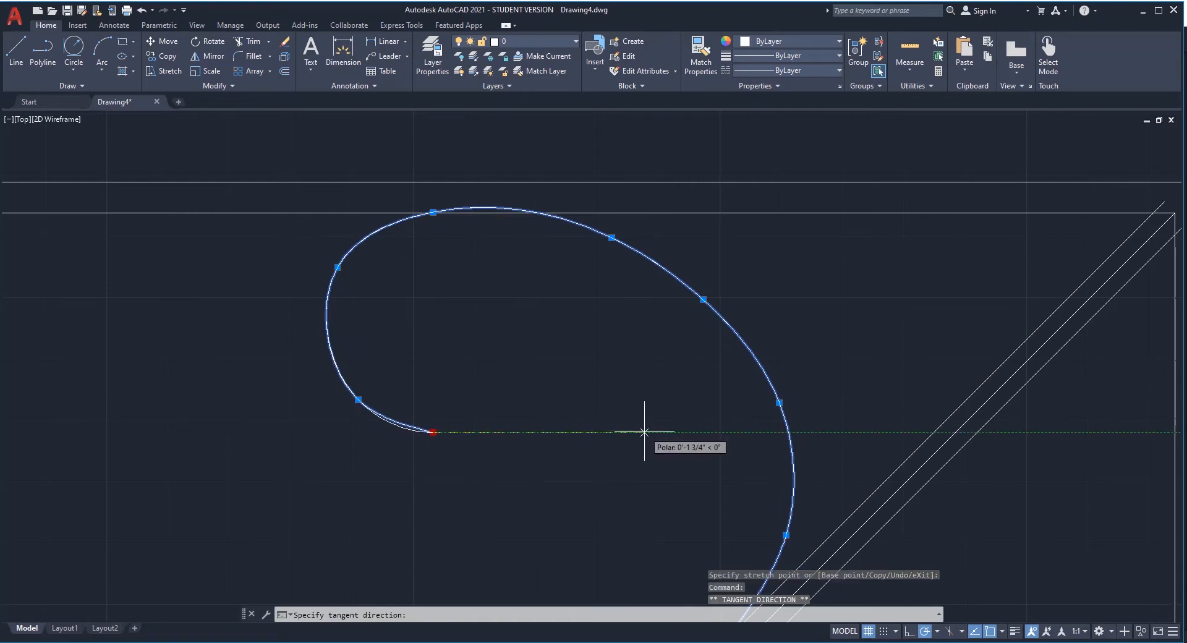
pyautogui.click(645, 431)
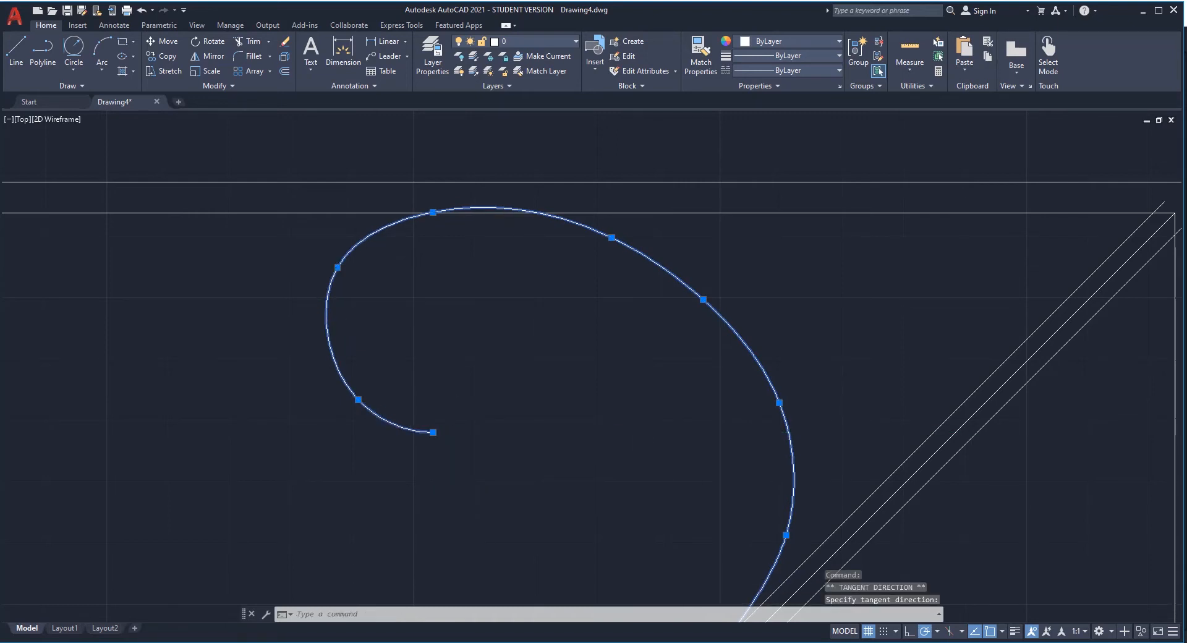
# Step: Stretch the upper-left fit point of the small curl slightly downward and inward to round out its left side
pyautogui.click(338, 267)
pyautogui.scroll(5, 337, 272)
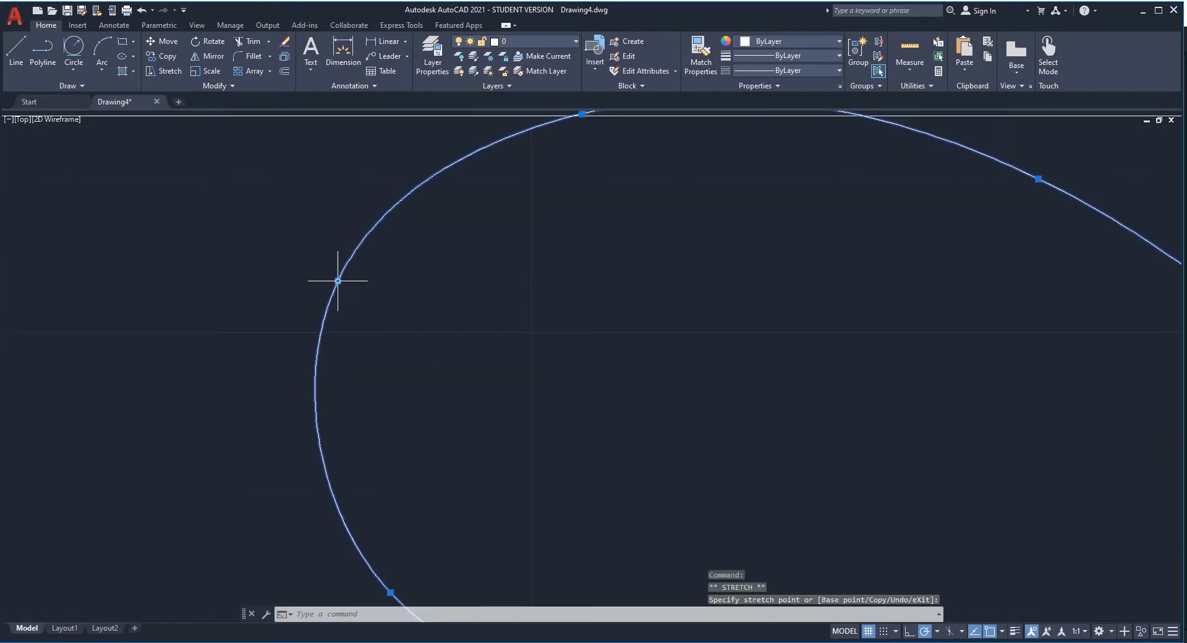
pyautogui.scroll(-5, 546, 283)
pyautogui.scroll(2, 469, 328)
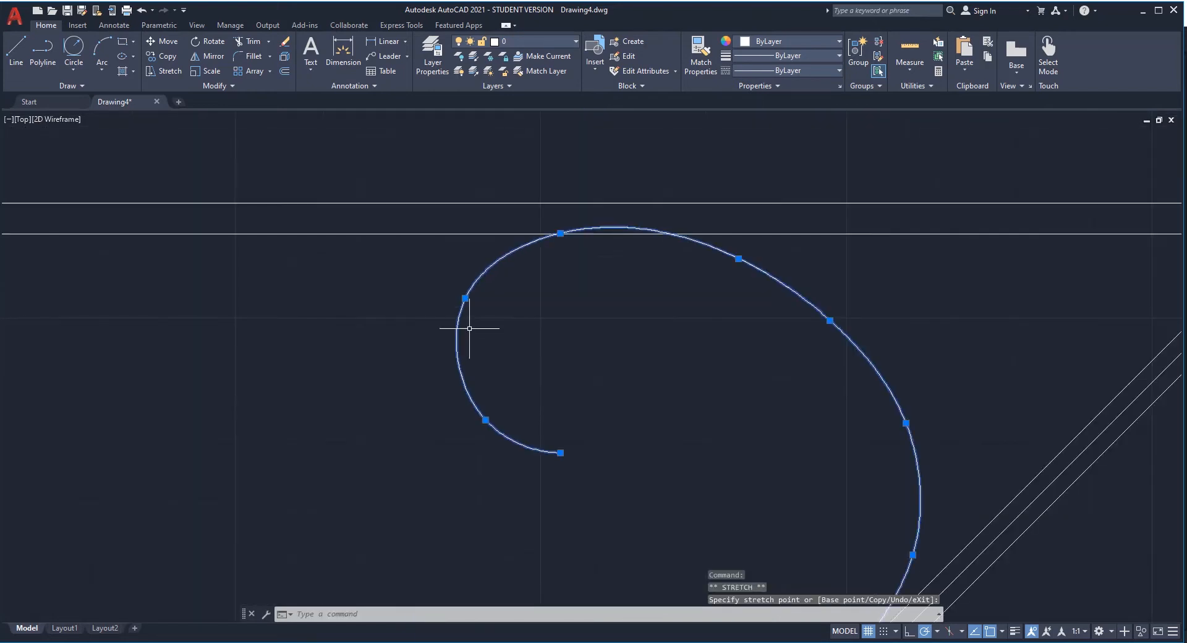
pyautogui.click(465, 298)
pyautogui.scroll(3, 465, 300)
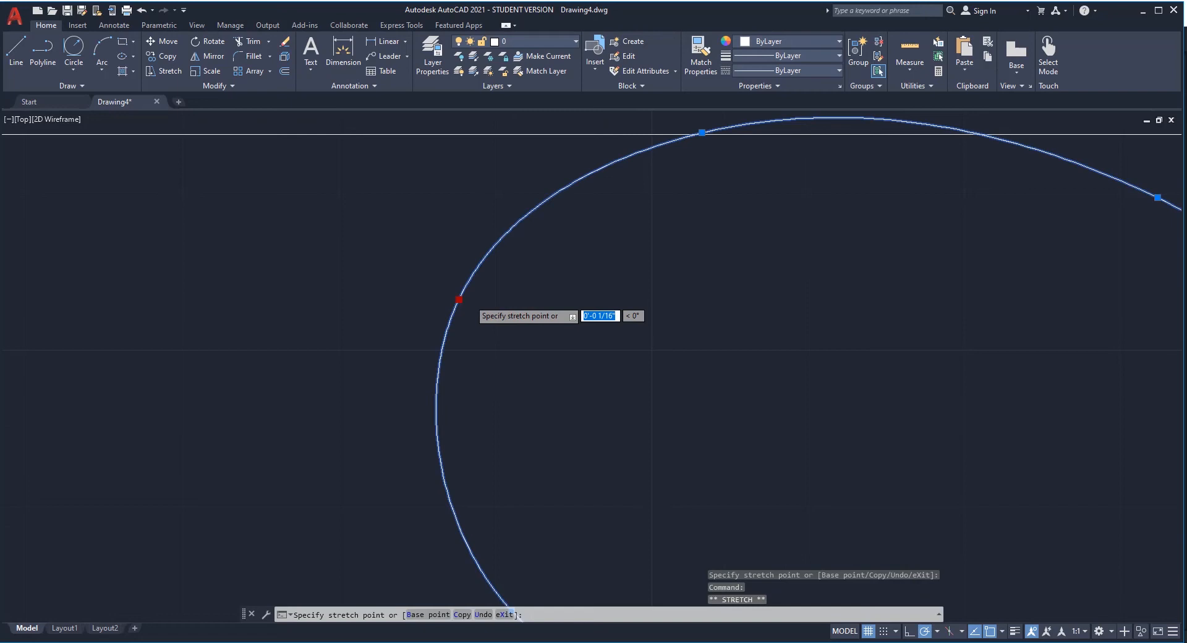
pyautogui.click(465, 314)
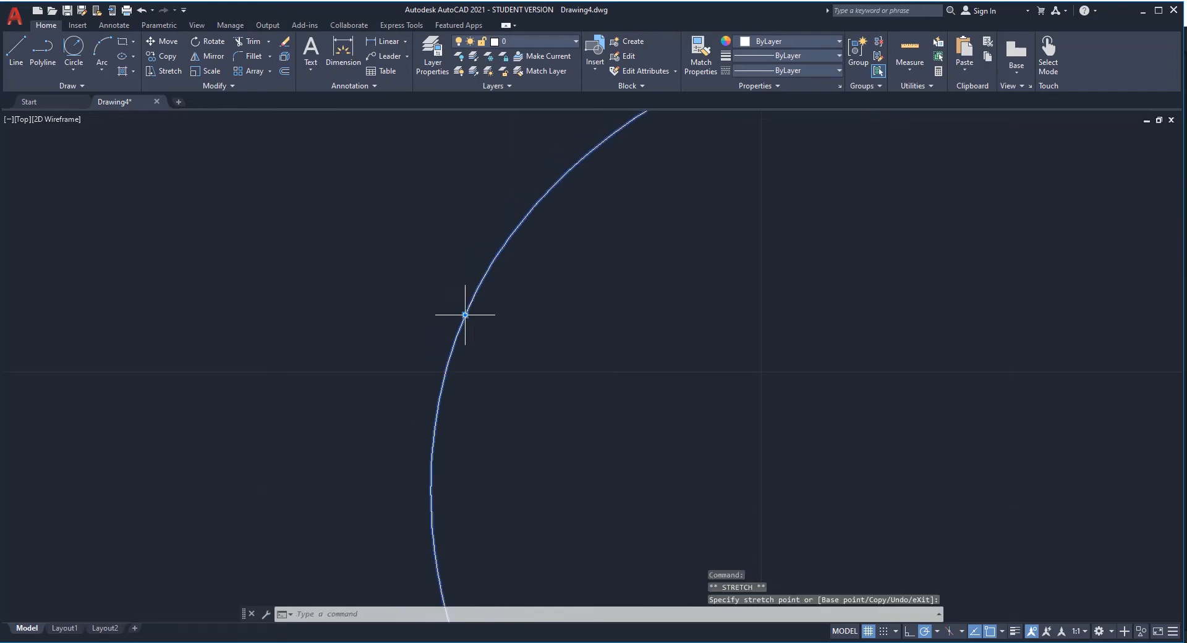
pyautogui.scroll(-2, 464, 312)
pyautogui.scroll(-4, 432, 244)
pyautogui.scroll(-2, 622, 286)
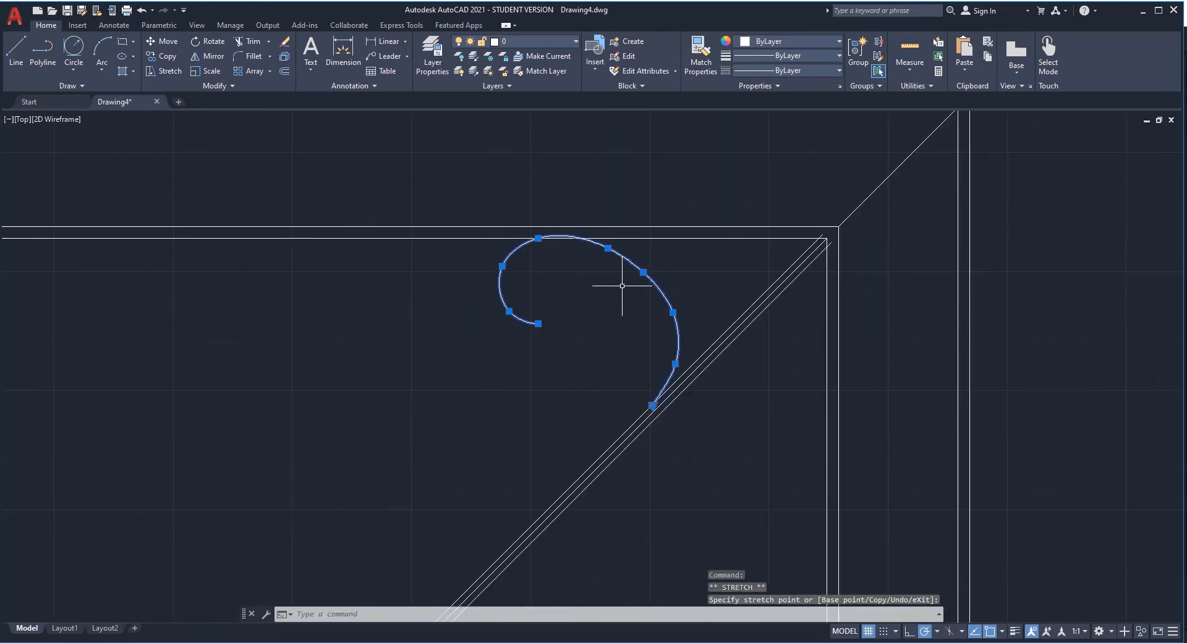
# Step: Stretch the fit point on the upper-right side of the scroll about 1/16" up and outward to round out the curve
pyautogui.scroll(6, 636, 266)
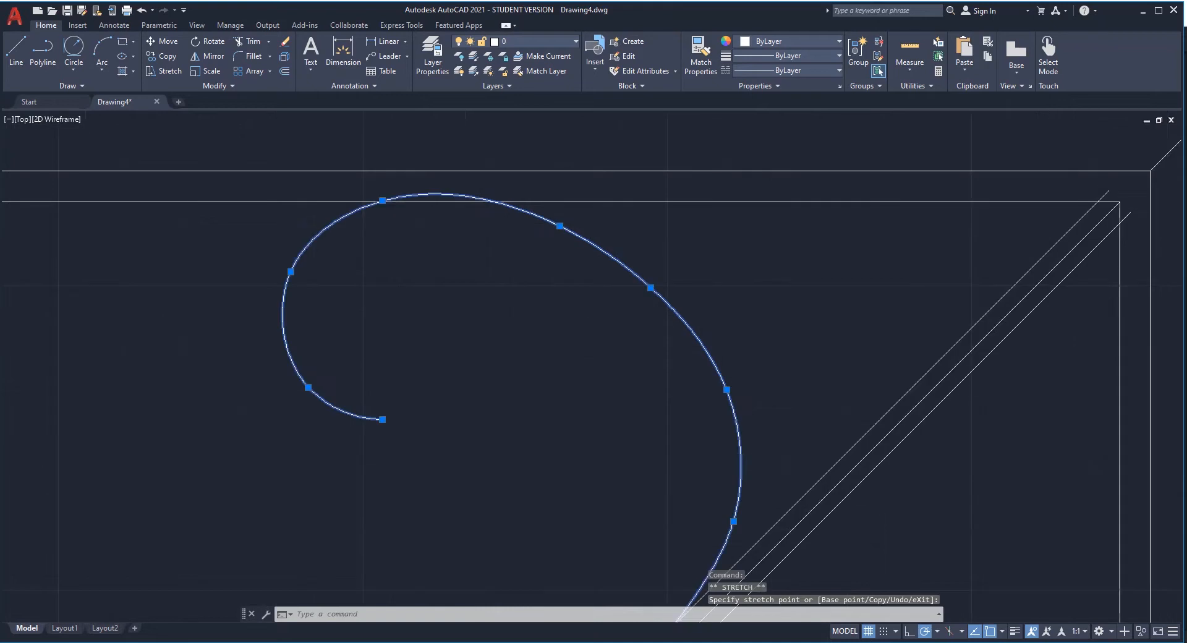
pyautogui.click(656, 303)
pyautogui.scroll(2, 658, 300)
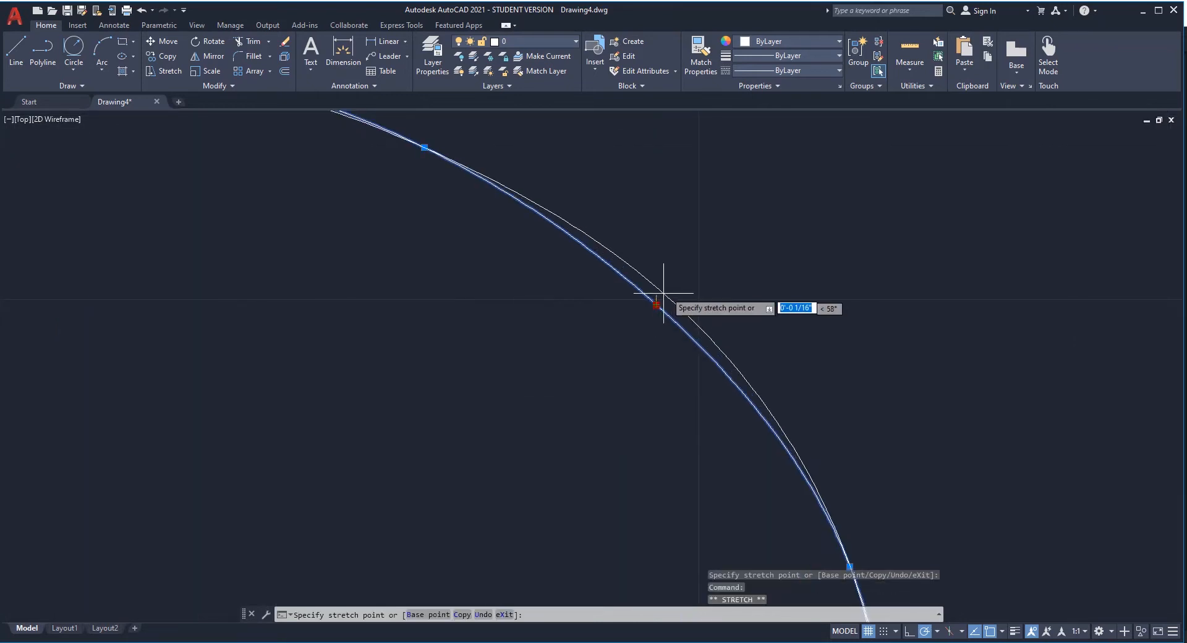
pyautogui.click(666, 291)
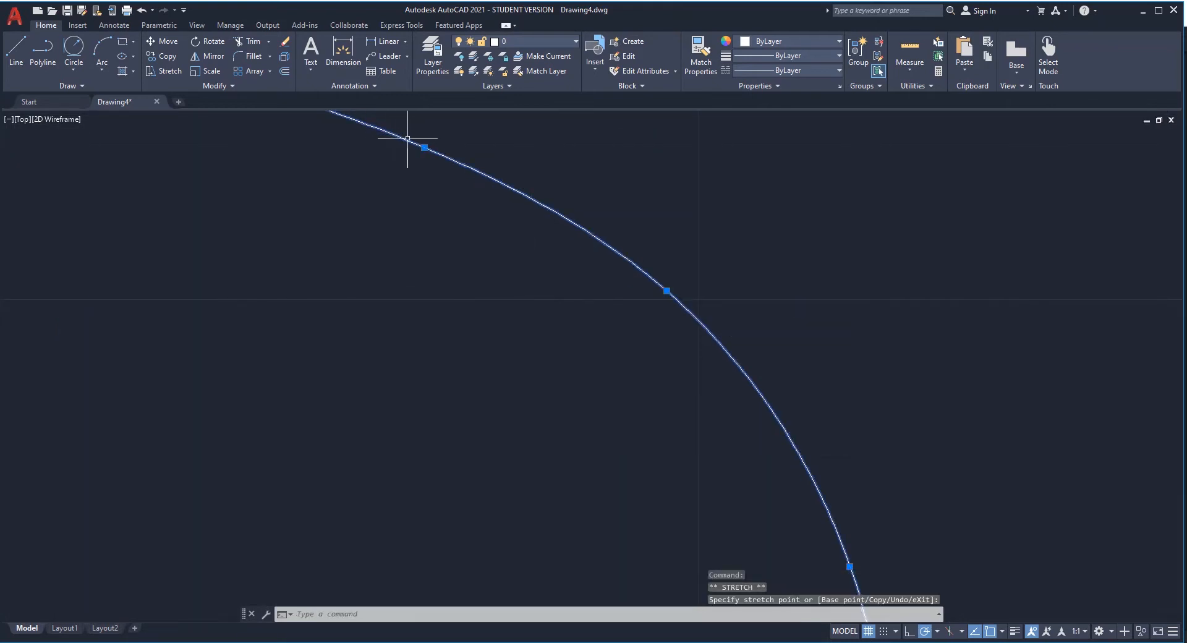
# Step: Stretch the neighbouring fit point nearer the scroll's crest about 1/16" straight up, and finish editing the spline
pyautogui.click(424, 147)
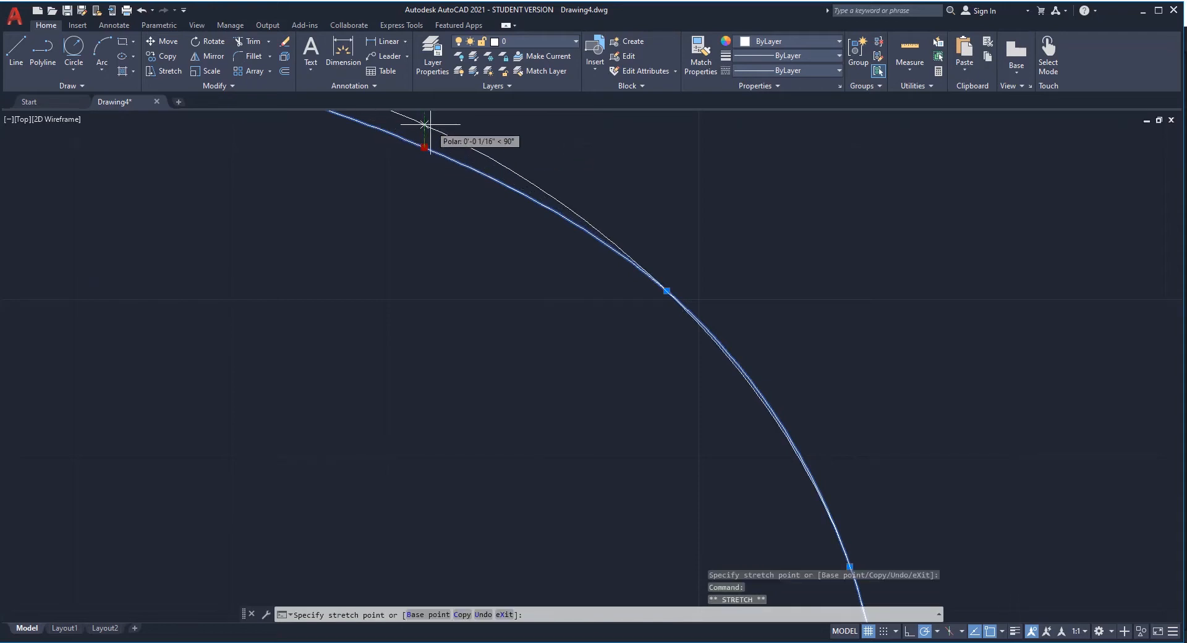
pyautogui.click(427, 124)
pyautogui.scroll(-5, 549, 251)
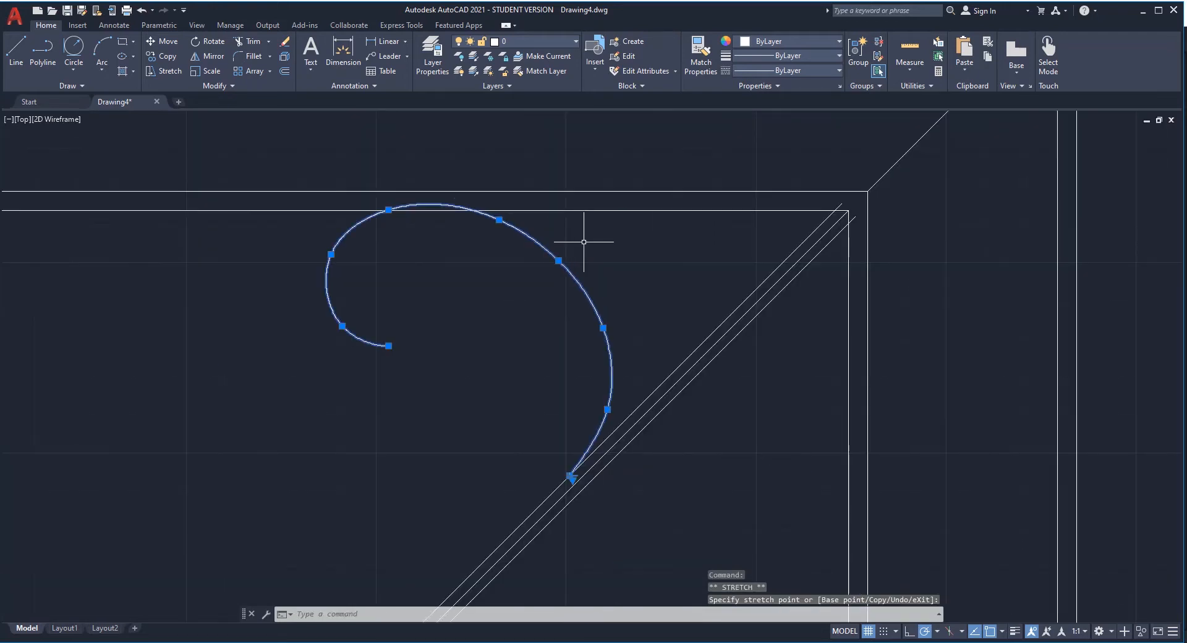
pyautogui.press('Escape')
pyautogui.scroll(-6, 606, 246)
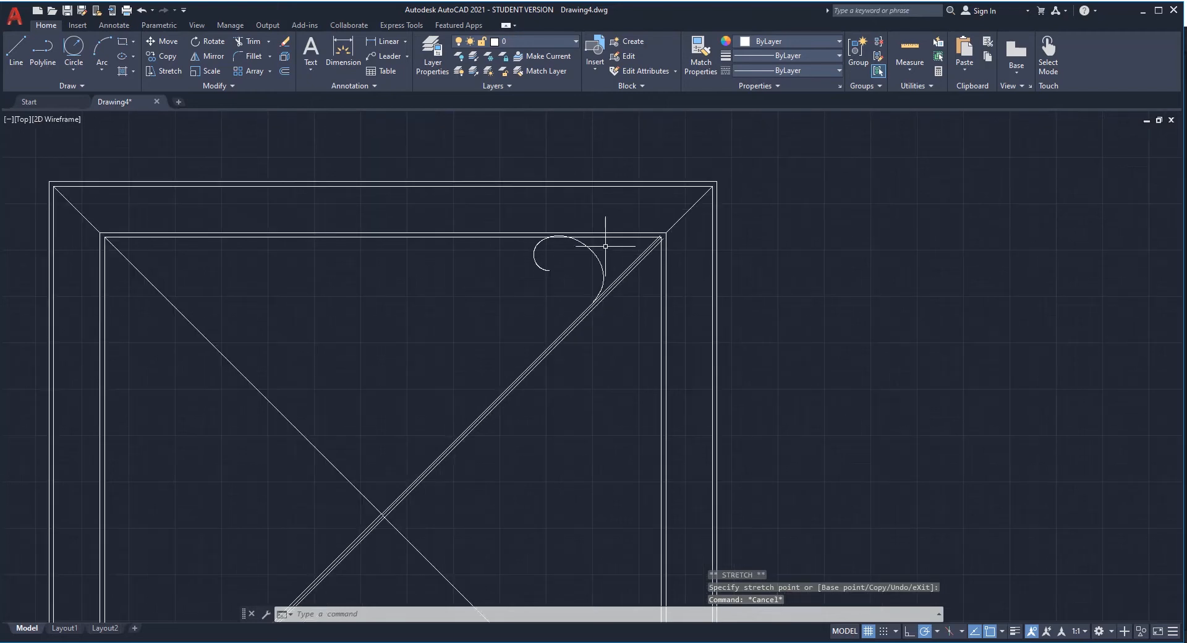
pyautogui.scroll(6, 606, 247)
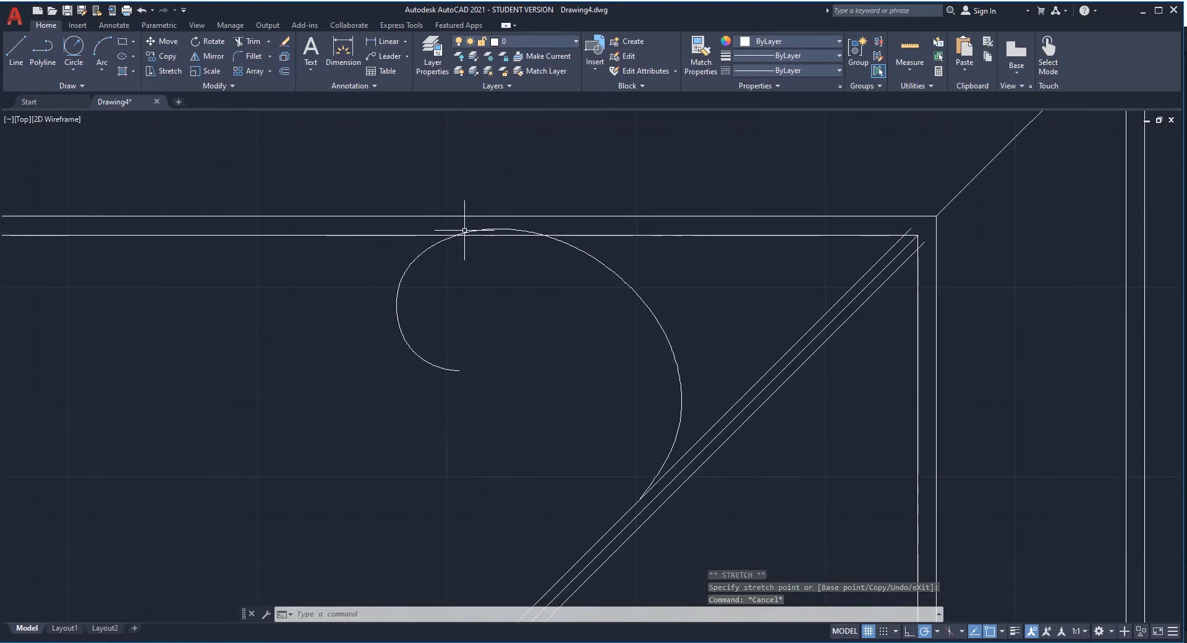
pyautogui.click(499, 230)
pyautogui.scroll(2, 498, 233)
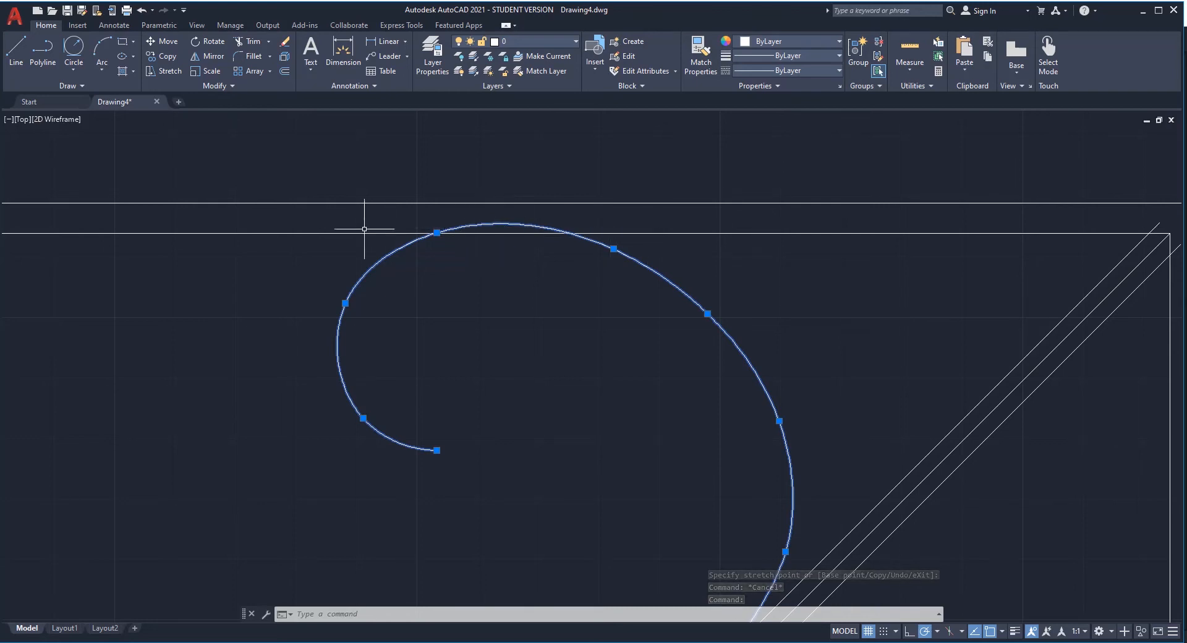
pyautogui.press('Escape')
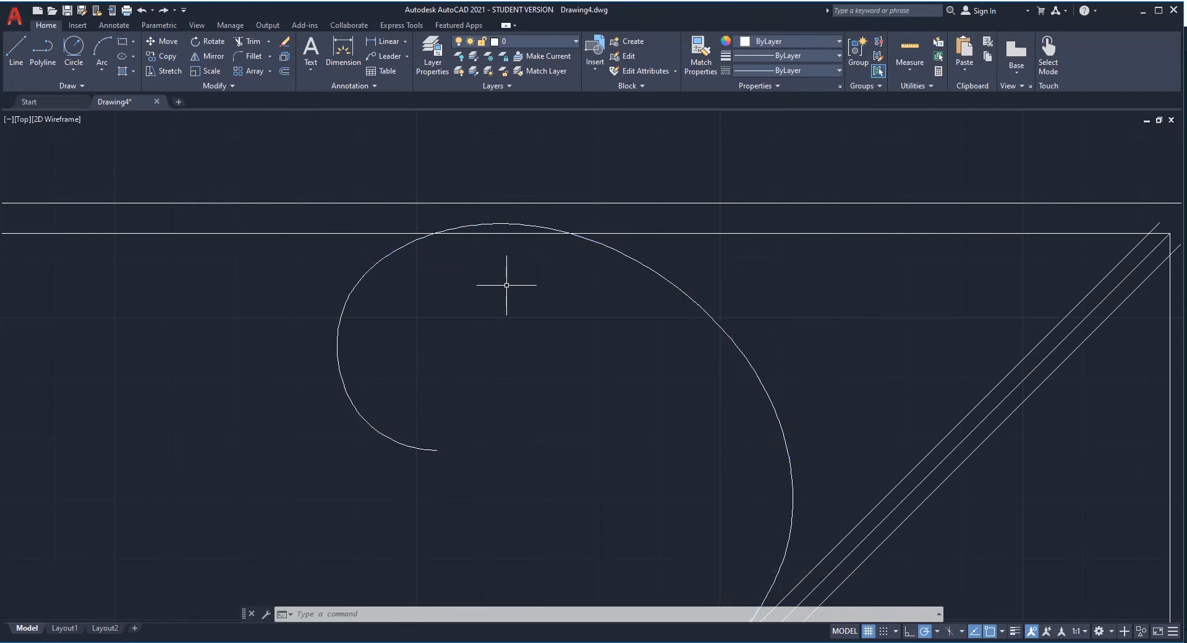
# Step: Move the scroll spline straight down from its topmost point so its crest touches the innermost line of the top frame rail
pyautogui.click(606, 248)
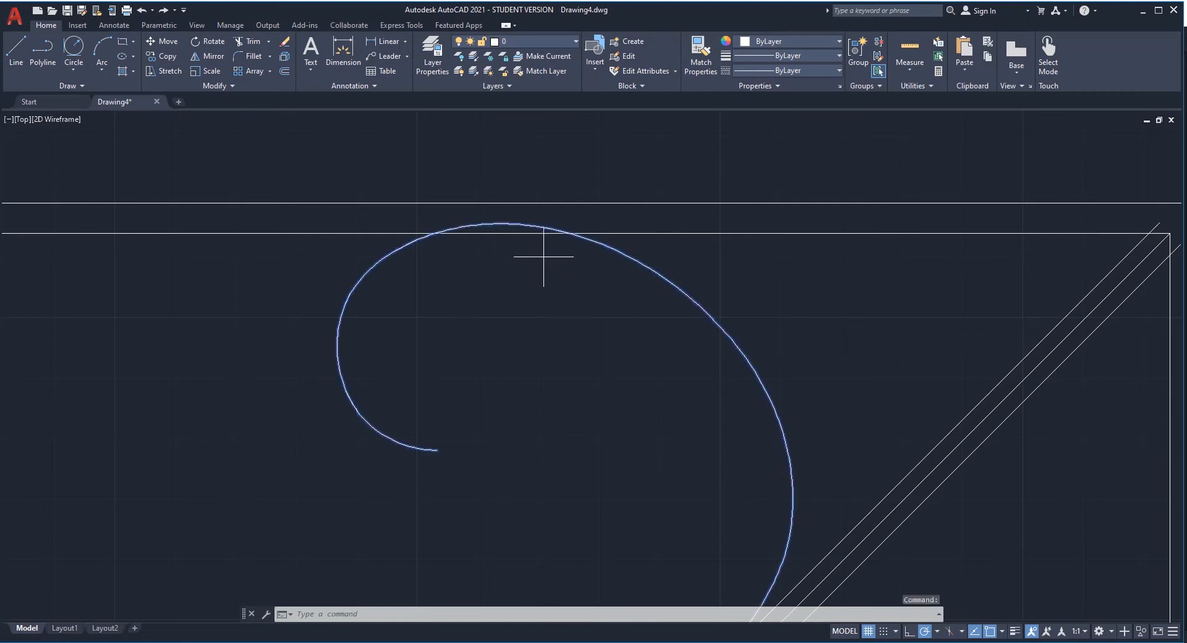
pyautogui.write('m')
pyautogui.press('Return')
pyautogui.scroll(2, 502, 228)
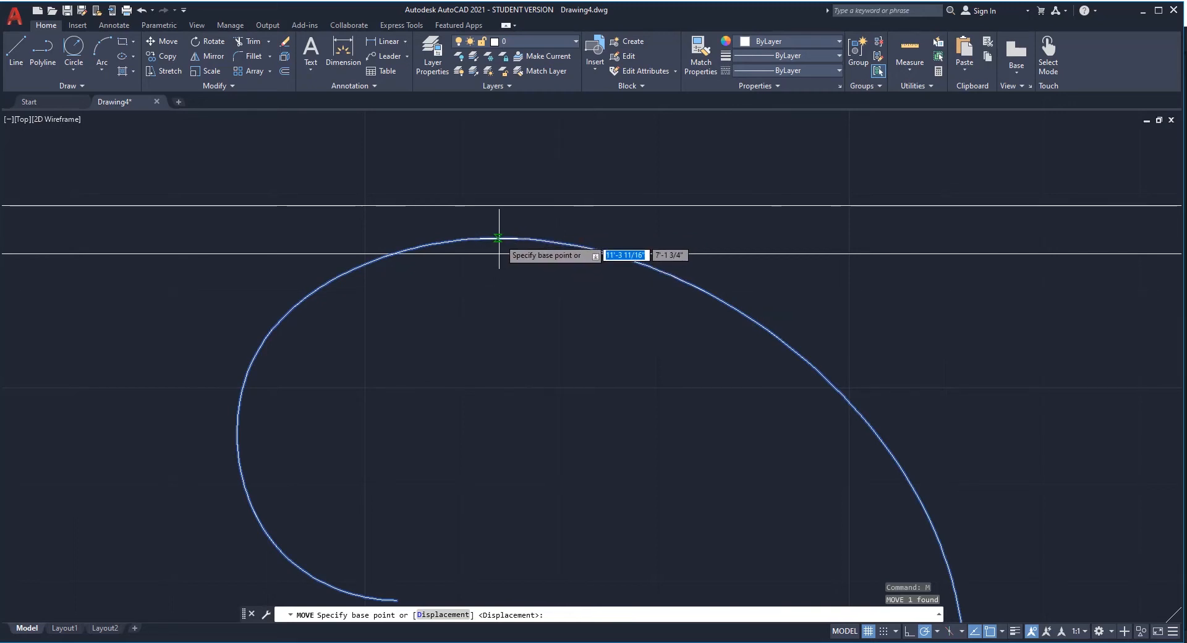
pyautogui.click(501, 239)
pyautogui.click(502, 238)
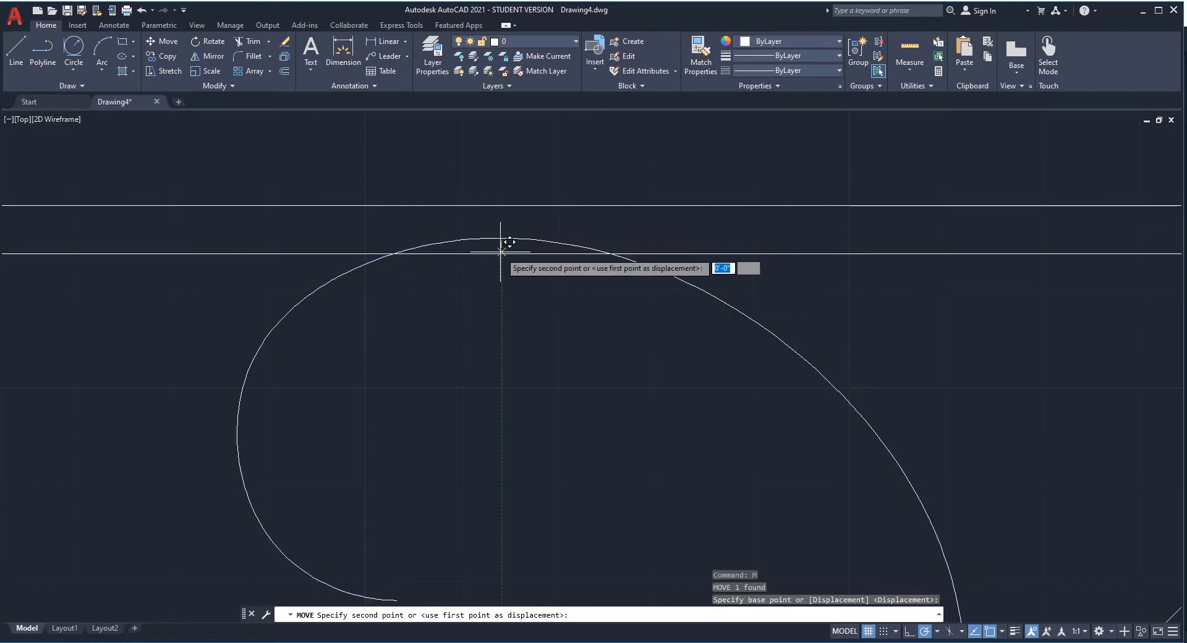
pyautogui.click(499, 255)
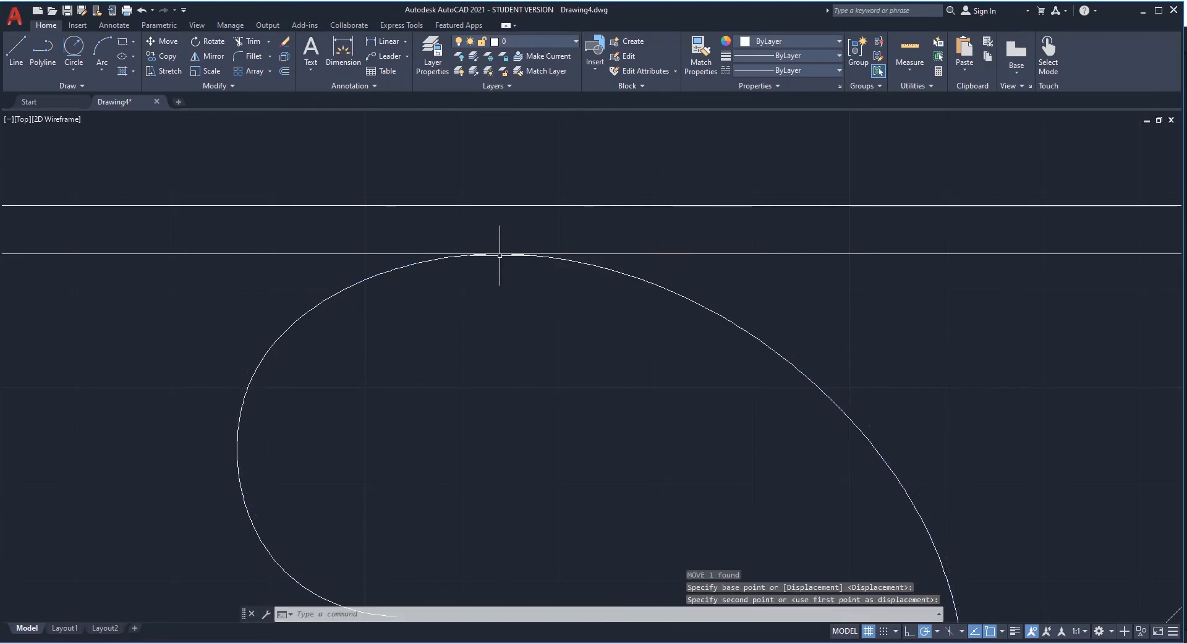
pyautogui.scroll(3, 508, 235)
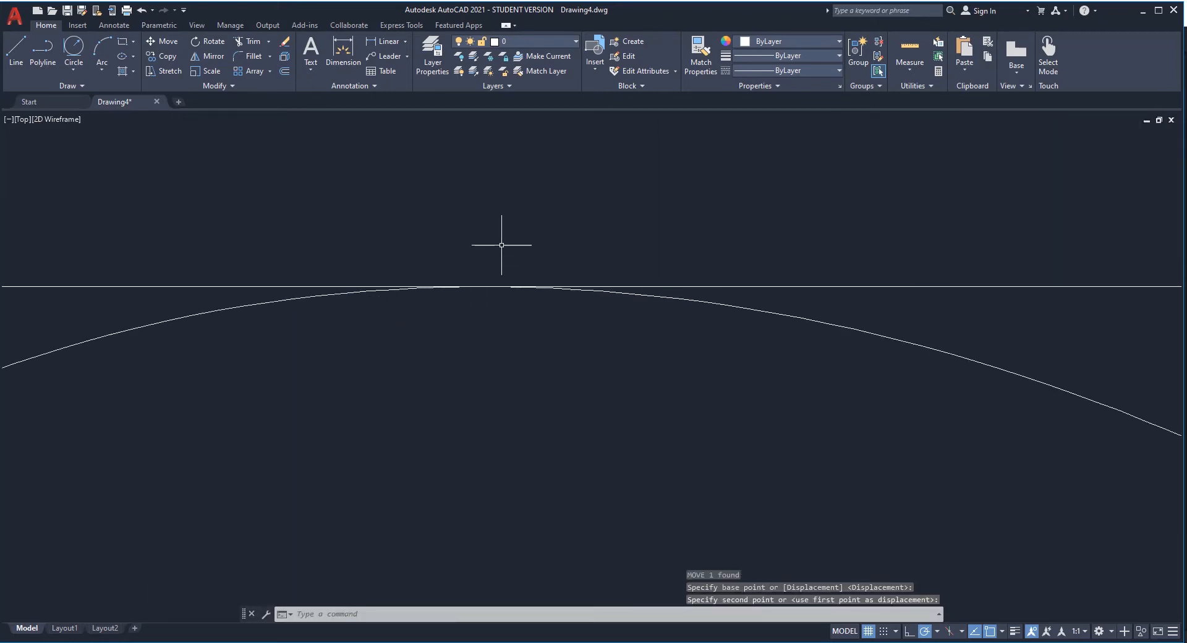
pyautogui.scroll(-2, 501, 245)
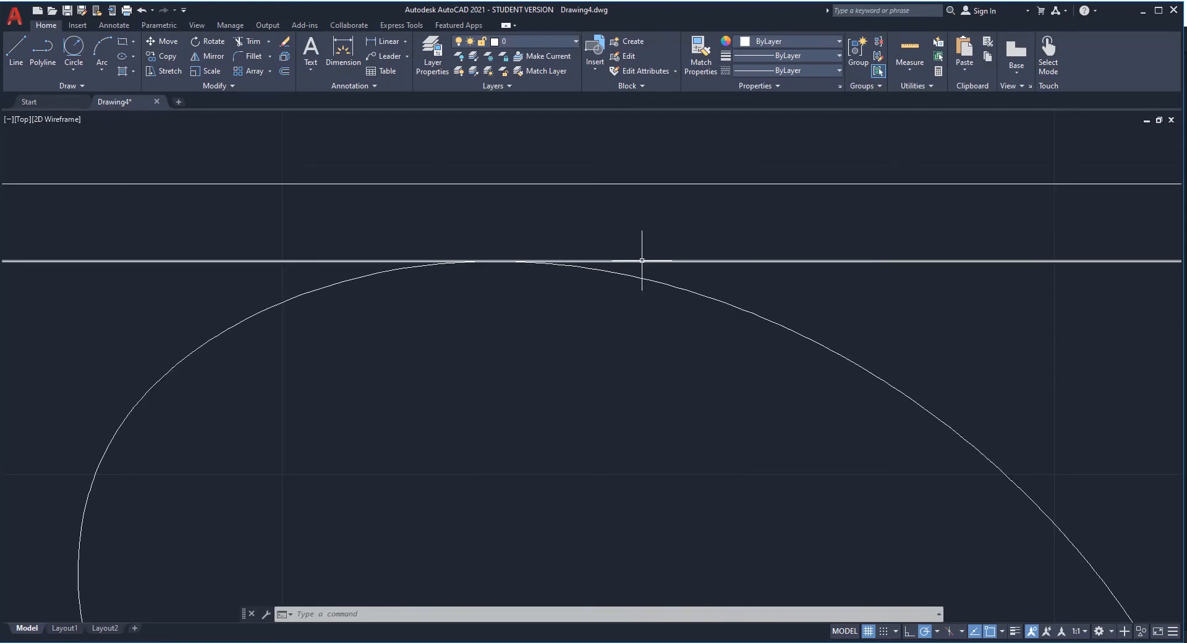
pyautogui.scroll(-5, 544, 197)
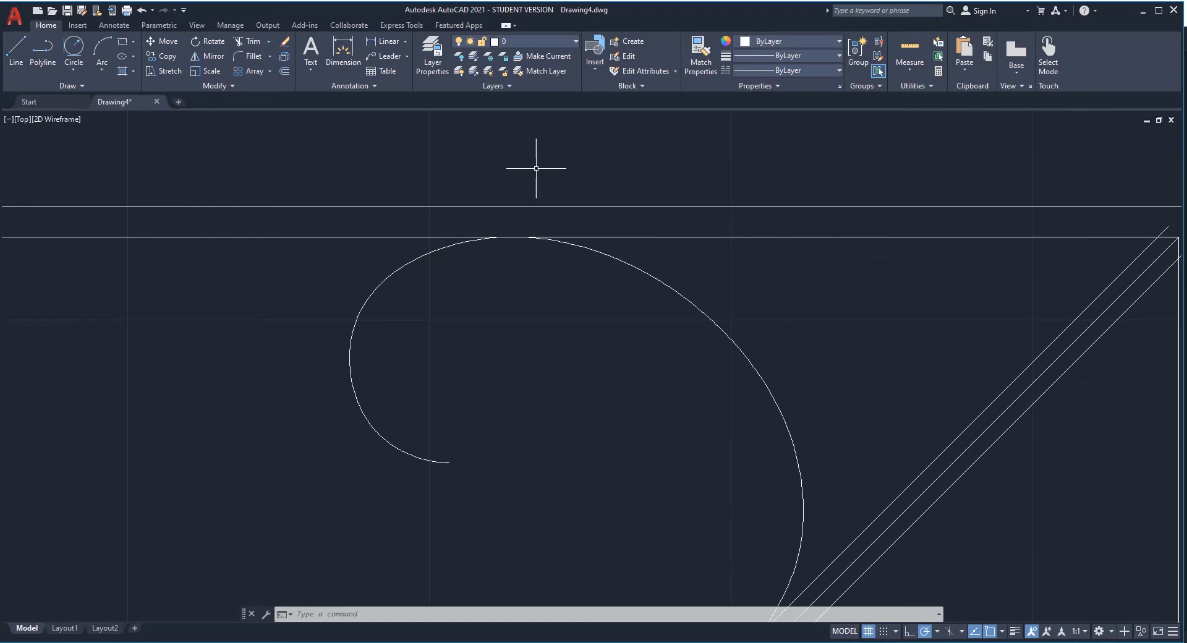
# Step: Stretch the scroll's lower end onto the nearest offset diagonal, and set its end tangent direction along that line
pyautogui.scroll(4, 673, 484)
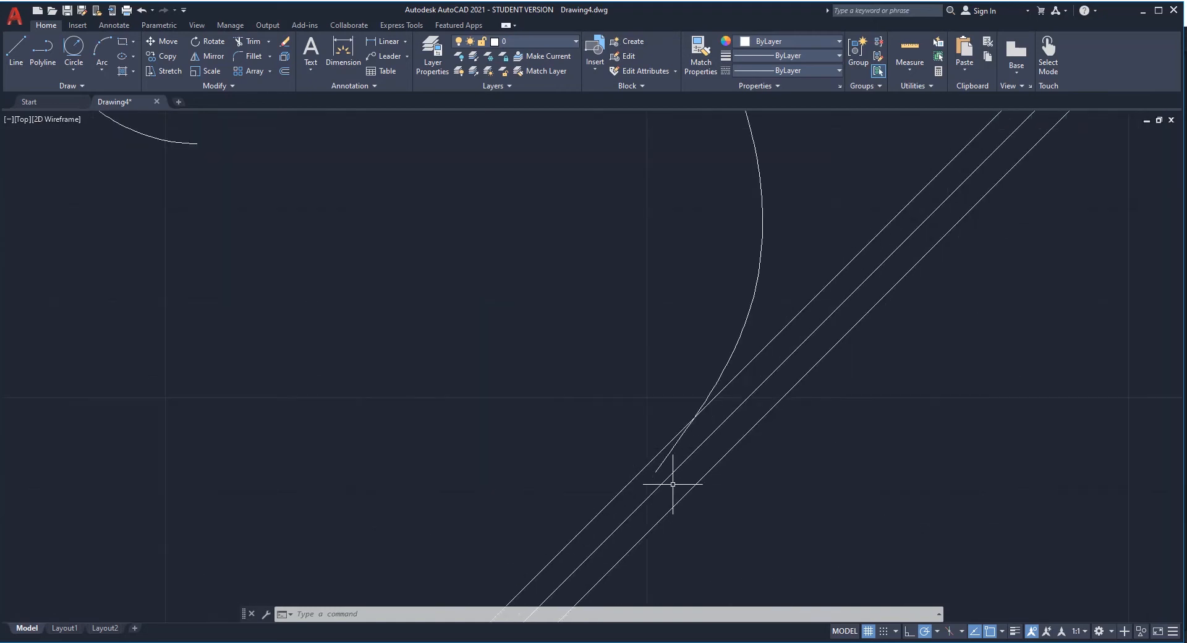
pyautogui.click(666, 457)
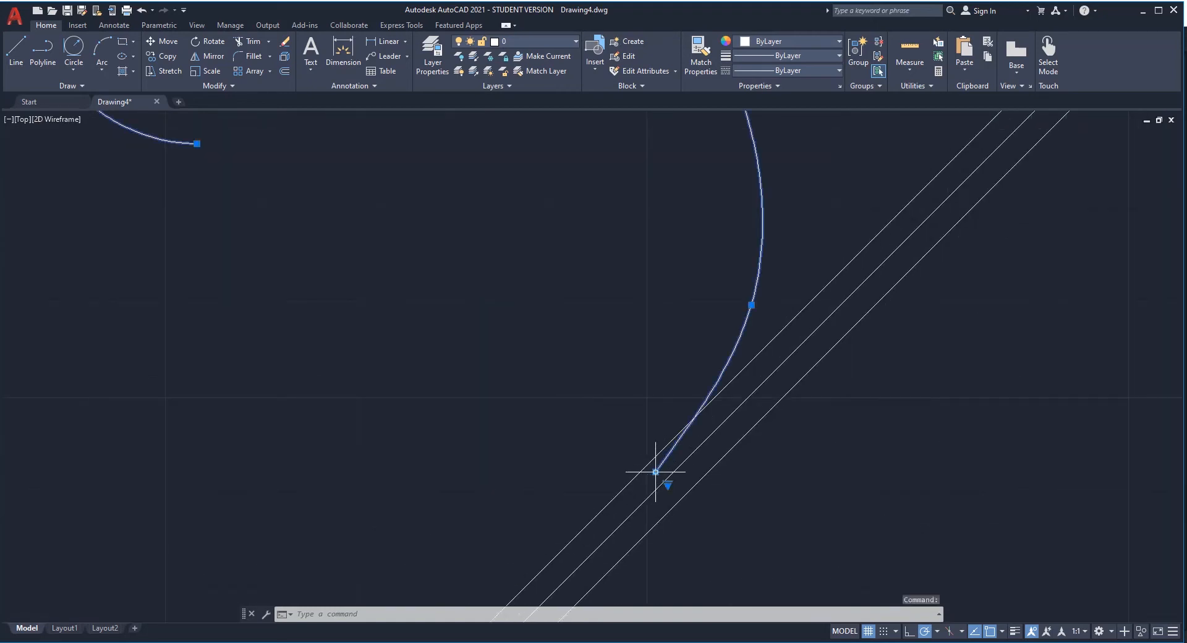
pyautogui.click(654, 476)
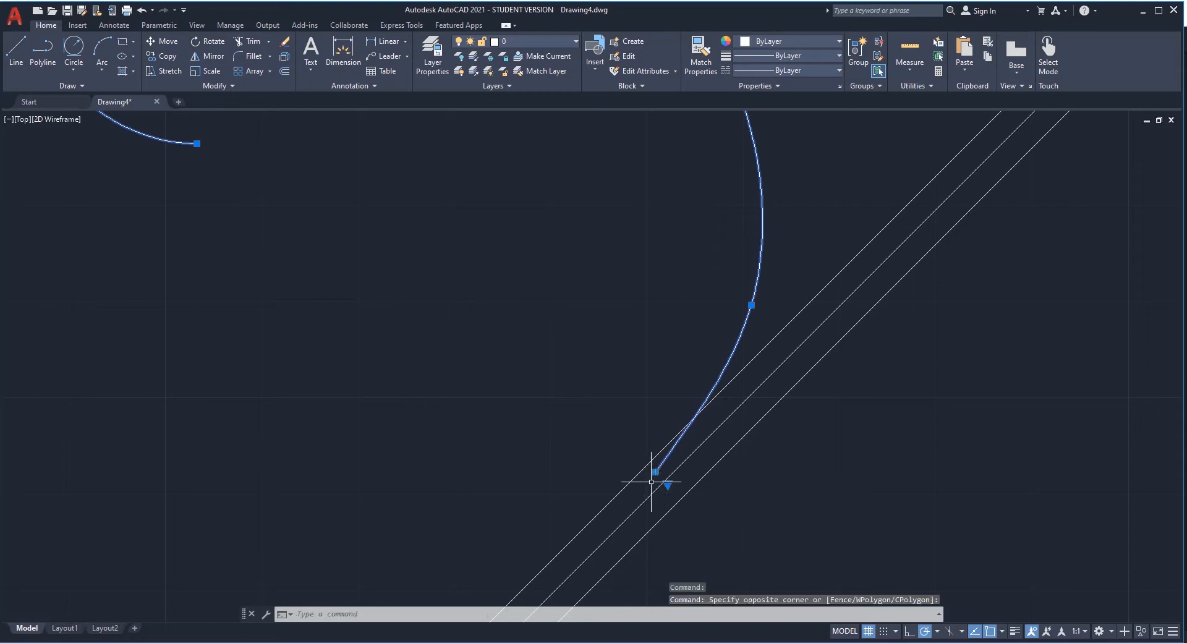
pyautogui.click(656, 472)
pyautogui.click(656, 472)
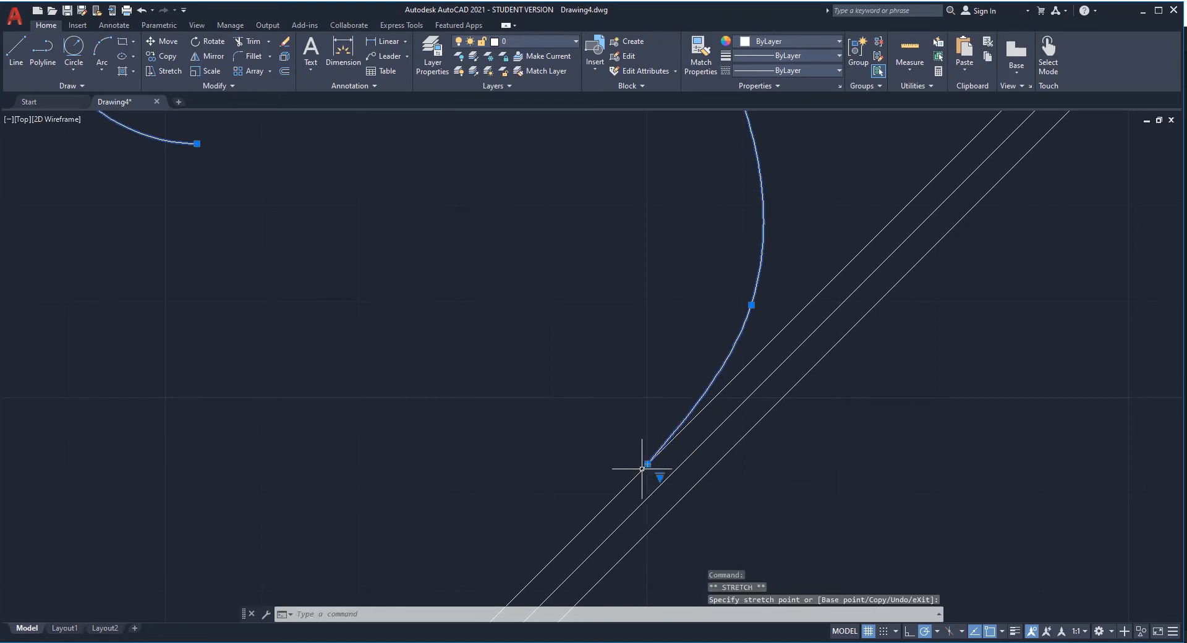
pyautogui.scroll(-2, 633, 361)
pyautogui.scroll(2, 628, 421)
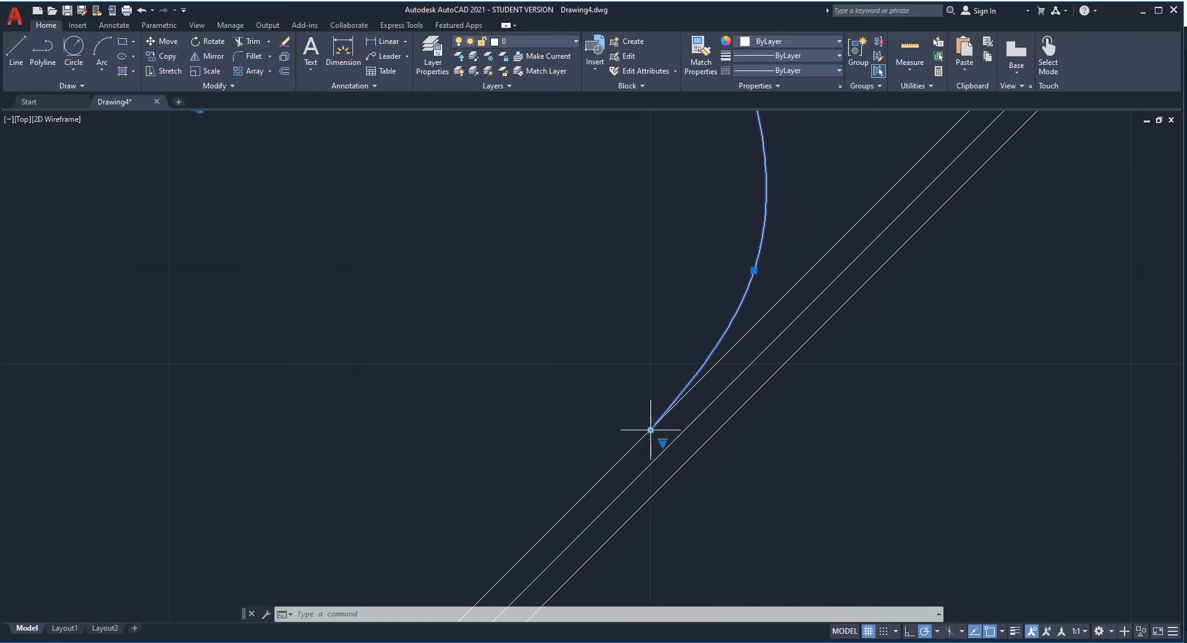
pyautogui.click(705, 490)
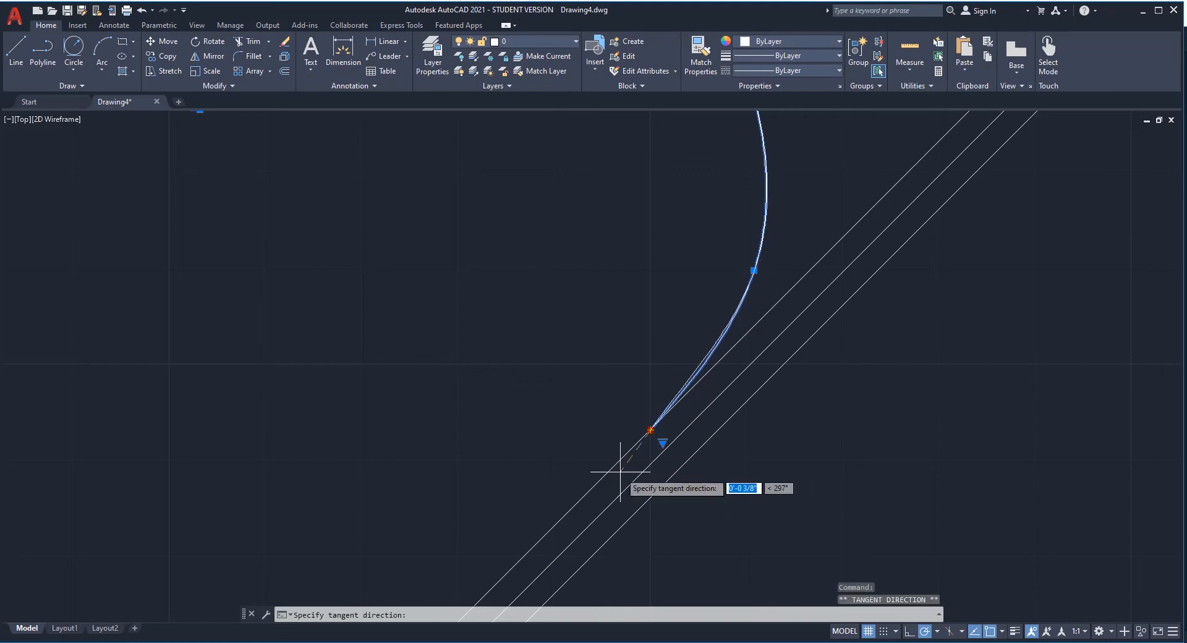
pyautogui.click(573, 508)
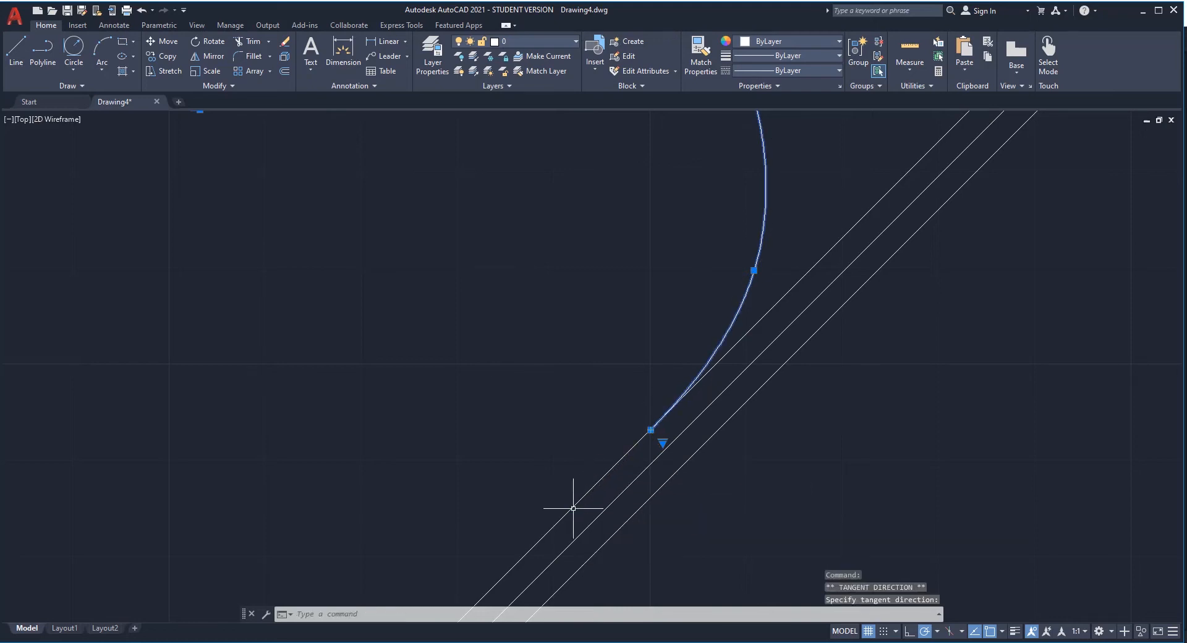
pyautogui.scroll(-5, 587, 441)
pyautogui.press('Escape')
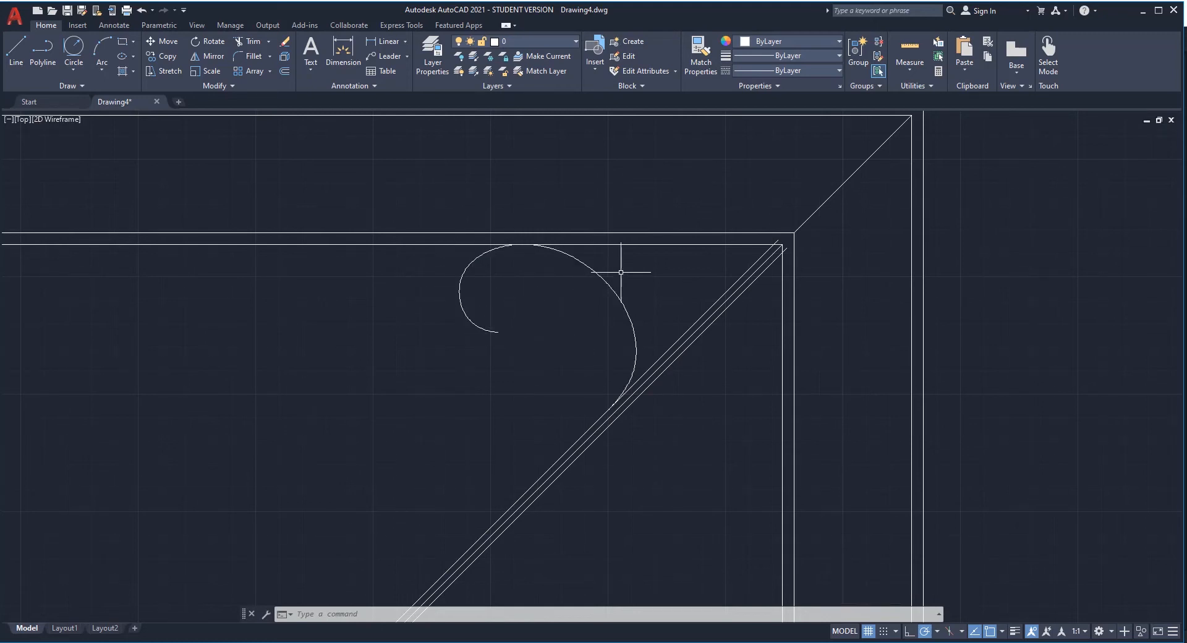
# Step: Inspect the scroll's overall shape, its contact with the top frame line, and its join with the diagonal
pyautogui.scroll(-5, 640, 270)
pyautogui.scroll(5, 639, 270)
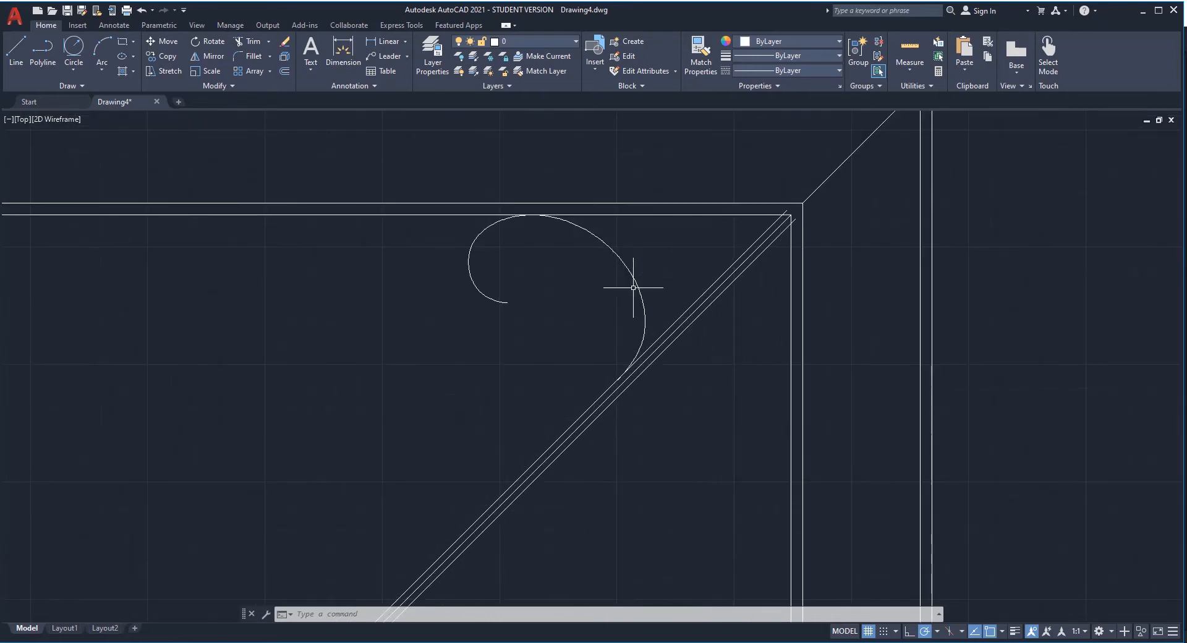
pyautogui.scroll(2, 662, 280)
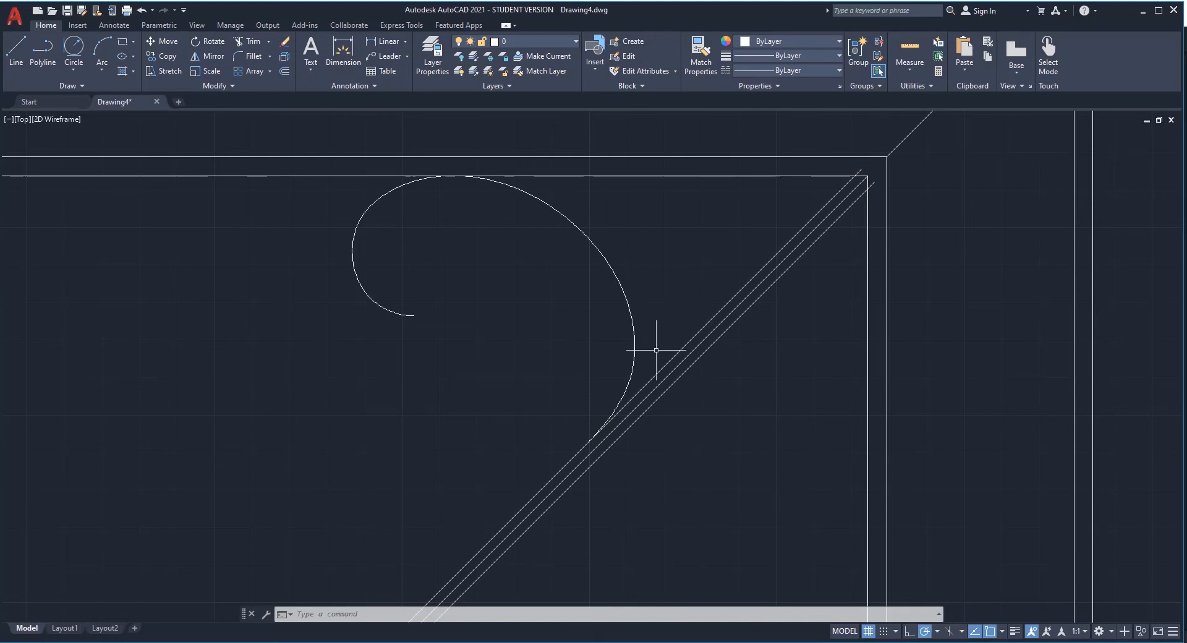
pyautogui.scroll(-2, 664, 300)
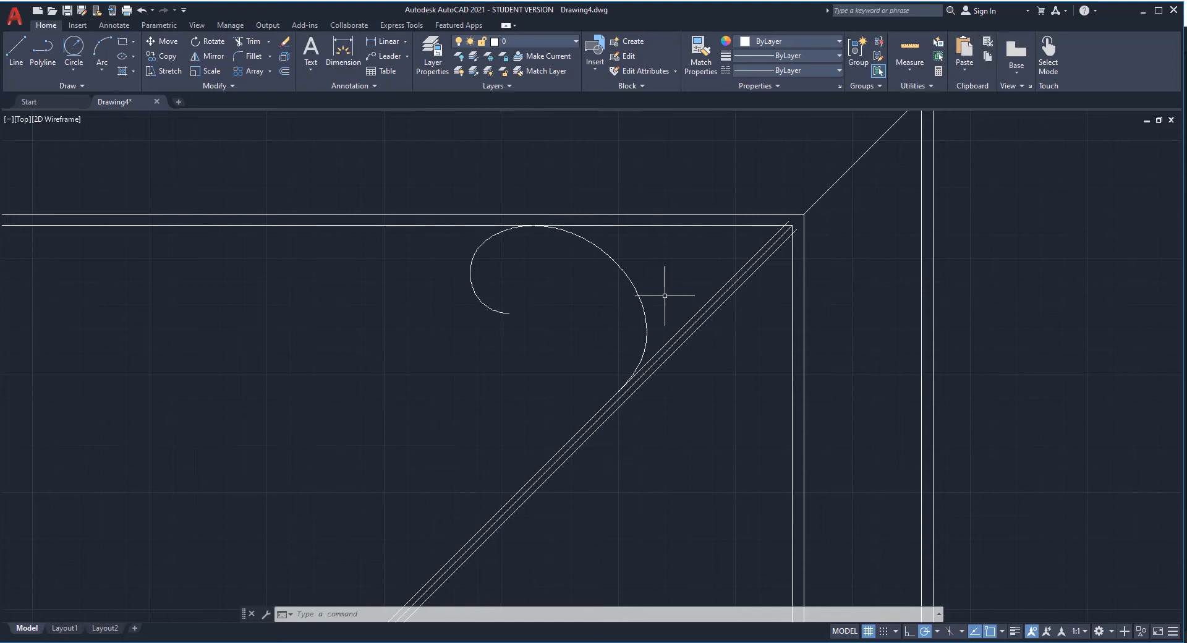
pyautogui.scroll(1, 646, 337)
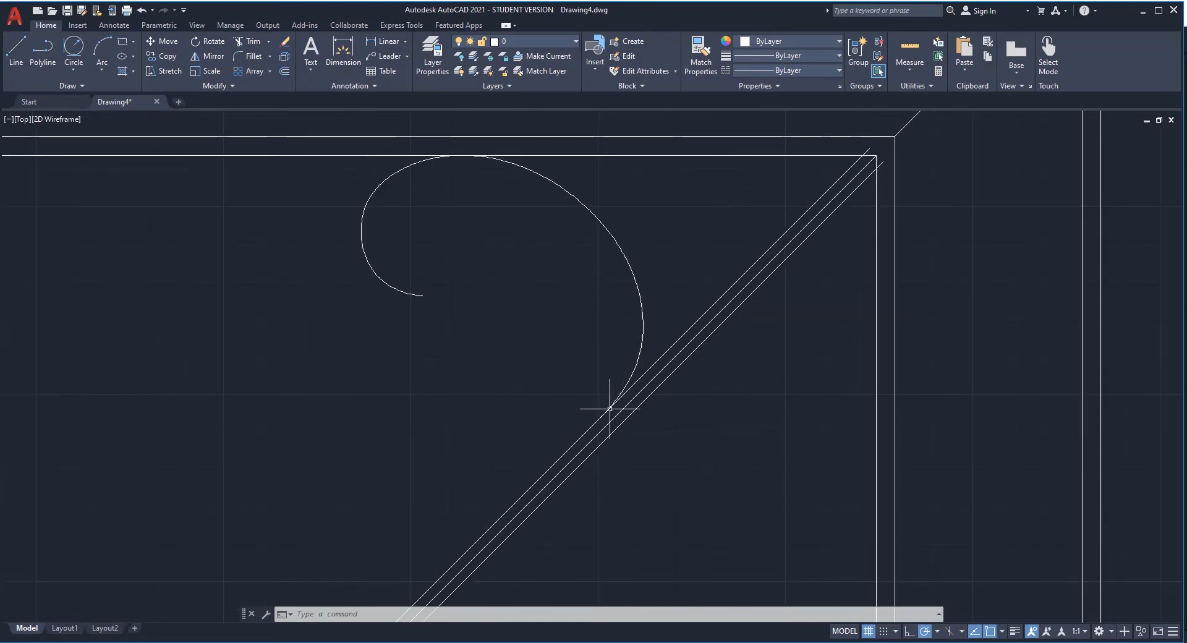
pyautogui.scroll(3, 558, 442)
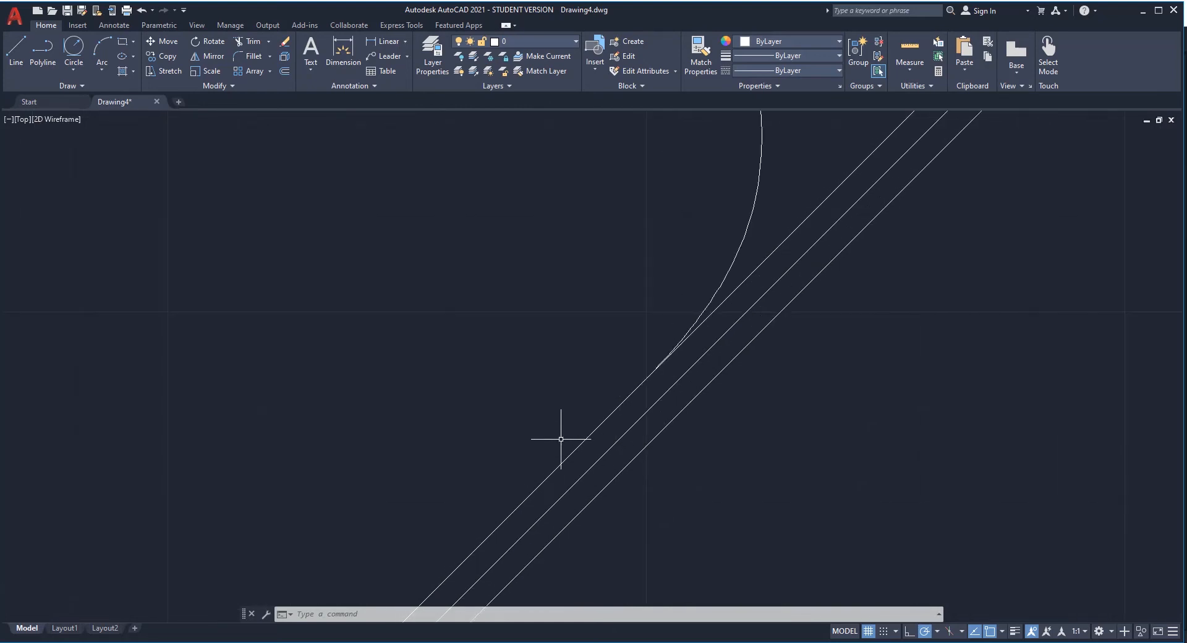
pyautogui.scroll(-3, 612, 408)
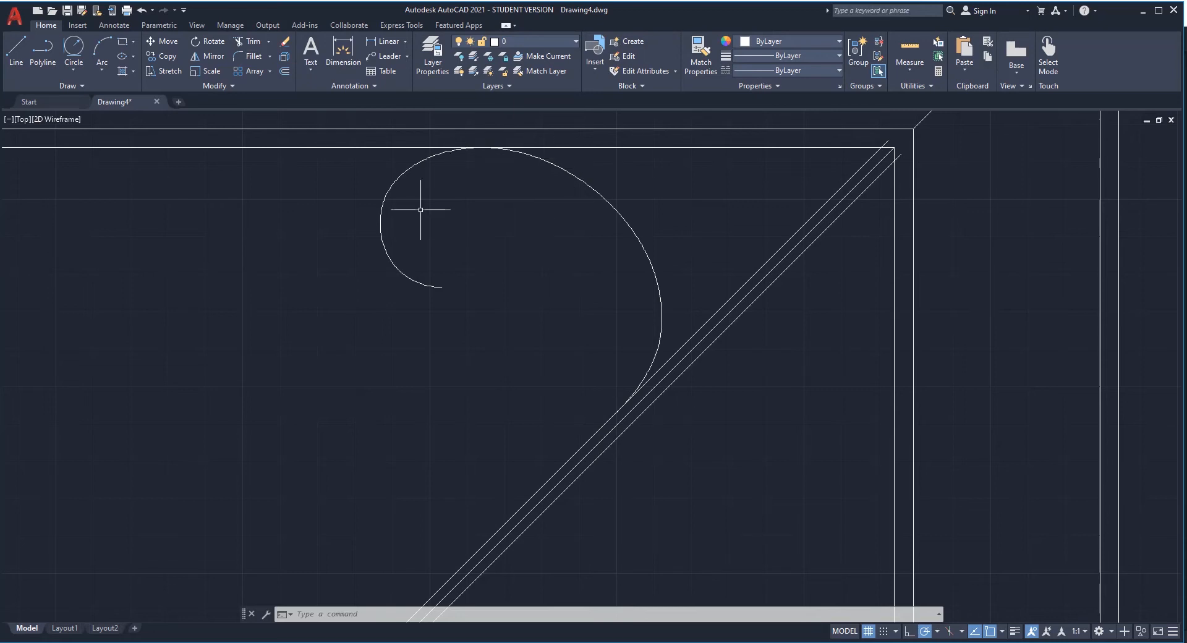
# Step: Stretch the scroll's lower end from the offset line onto the middle diagonal line, and finish editing the spline
pyautogui.click(656, 353)
pyautogui.click(617, 412)
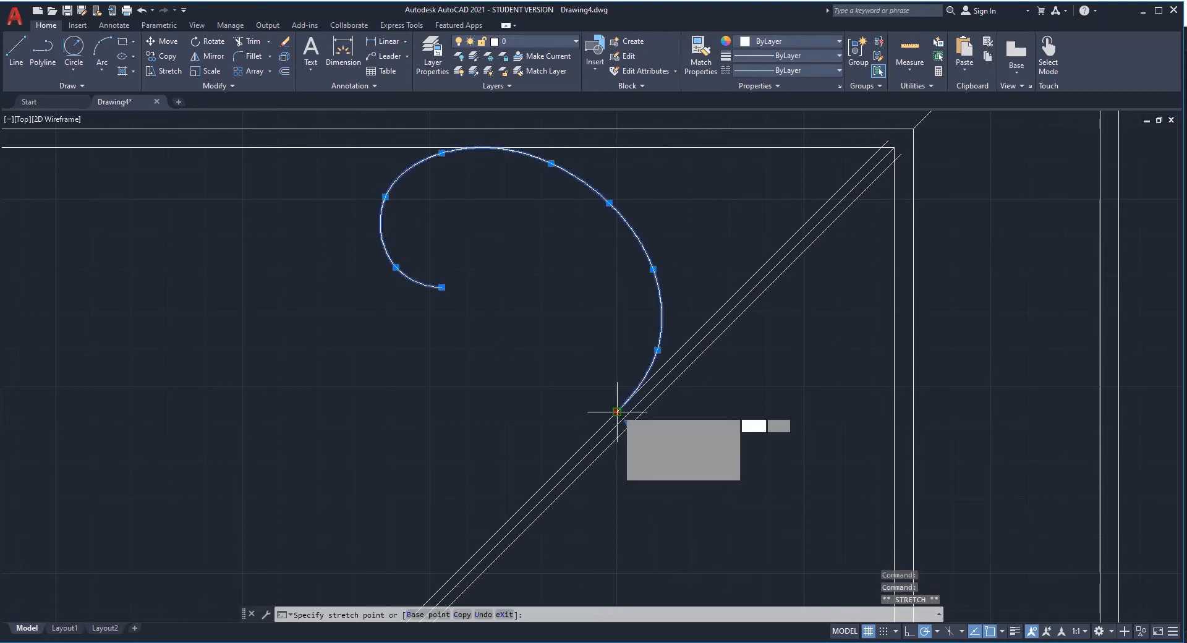
pyautogui.scroll(4, 621, 422)
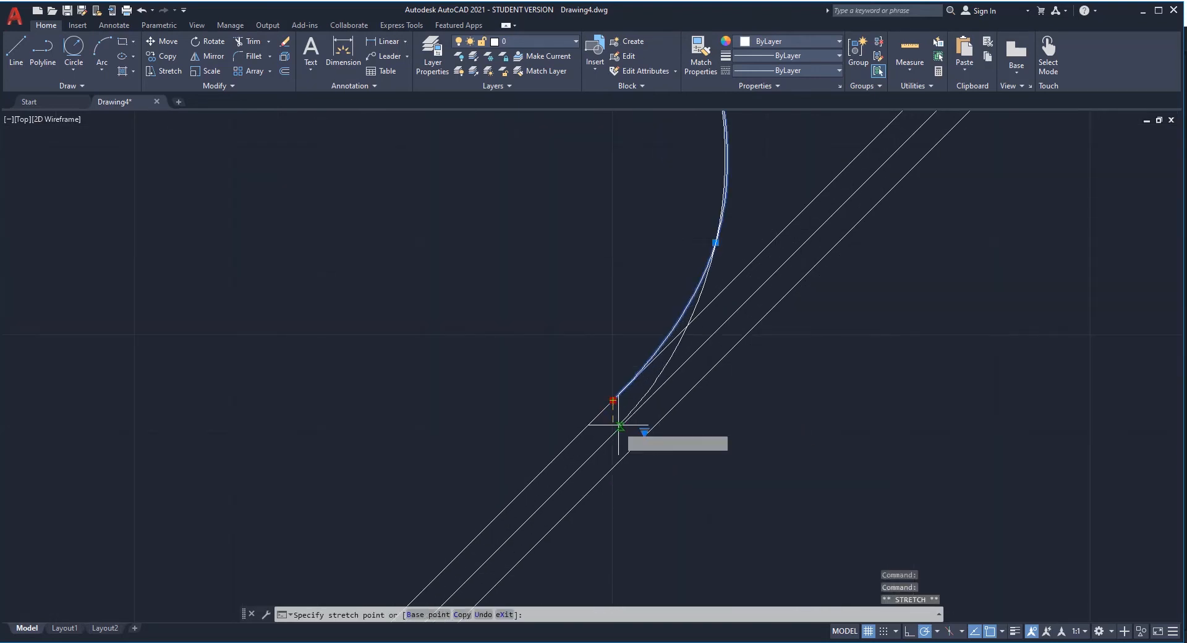
pyautogui.click(621, 431)
pyautogui.scroll(-5, 720, 300)
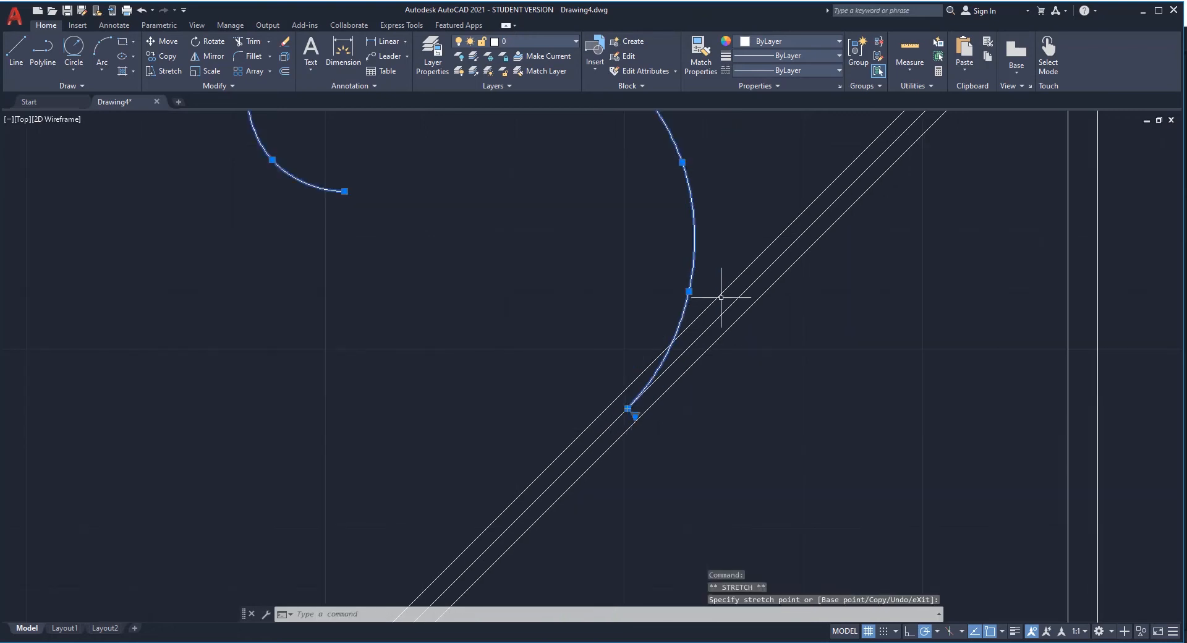
pyautogui.press('Escape')
# Step: Stretch the fit point just above the scroll's lower end slightly sideways toward the diagonals, and finish editing the spline
pyautogui.scroll(-2, 702, 394)
pyautogui.scroll(4, 701, 394)
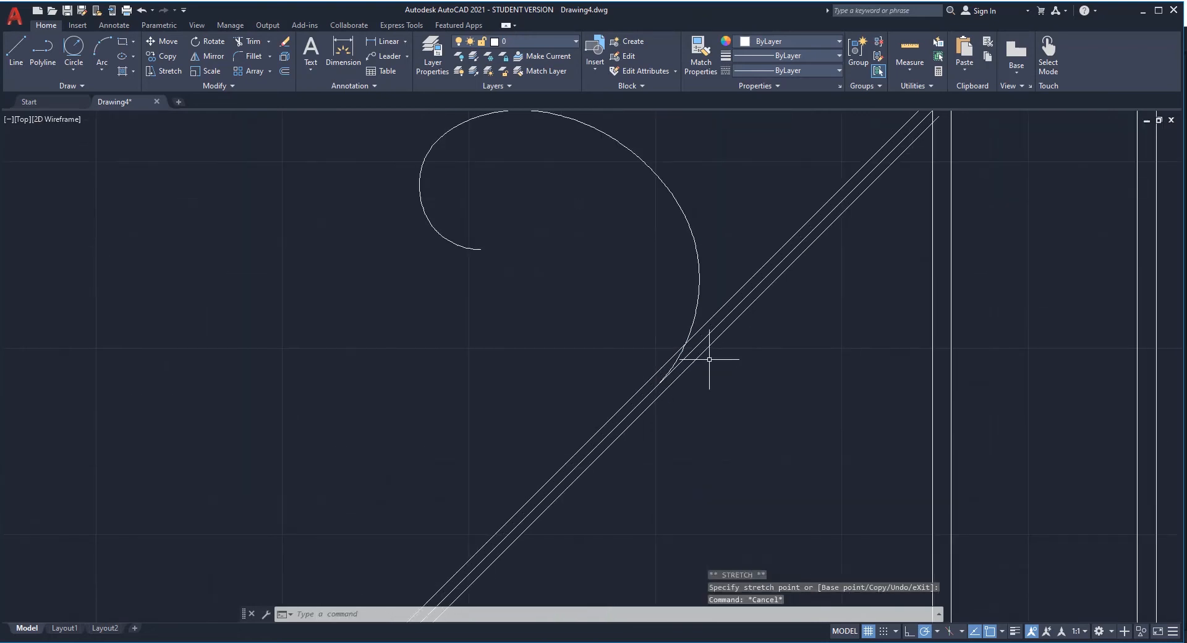
pyautogui.click(678, 316)
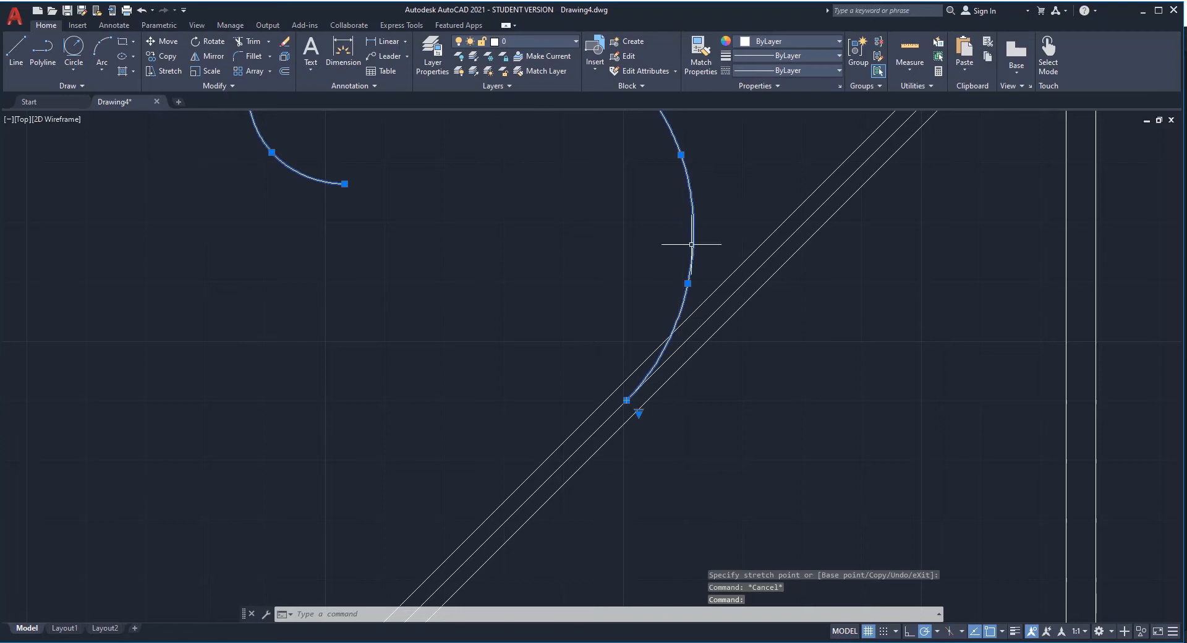
pyautogui.scroll(2, 687, 276)
pyautogui.click(684, 340)
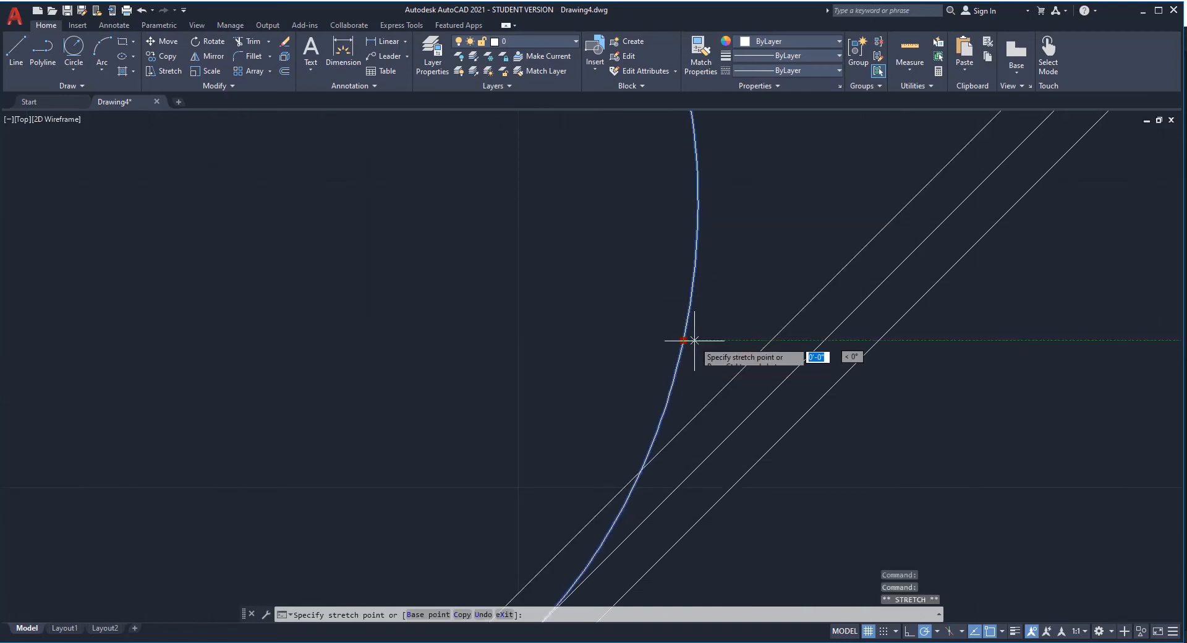
pyautogui.click(704, 340)
pyautogui.scroll(-4, 683, 299)
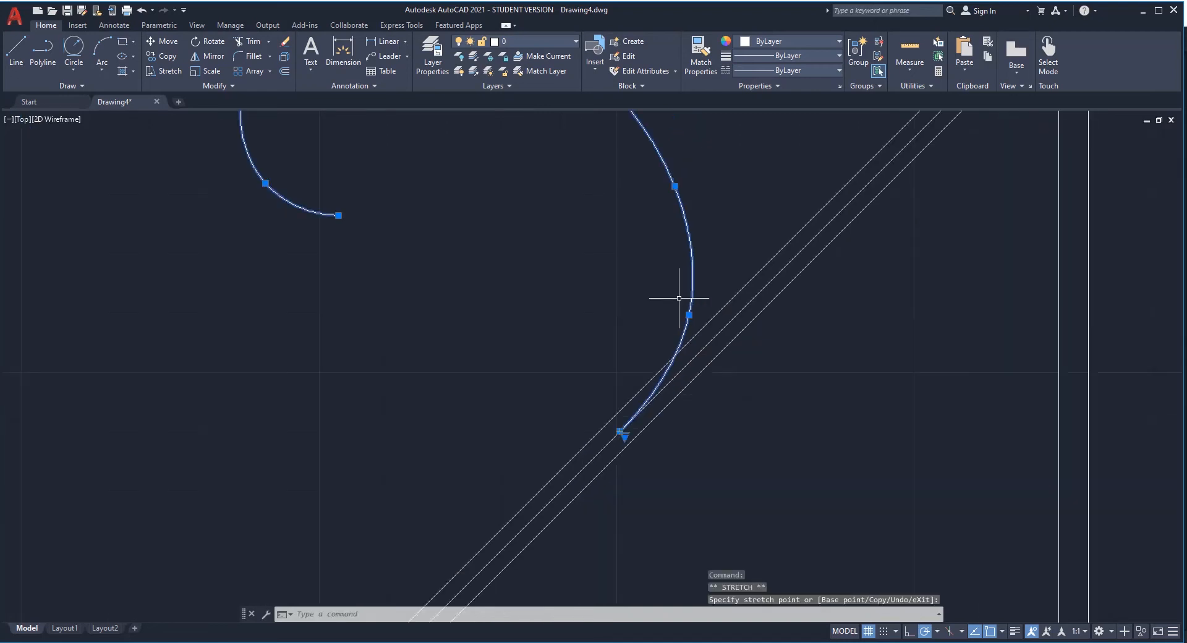
pyautogui.press('Escape')
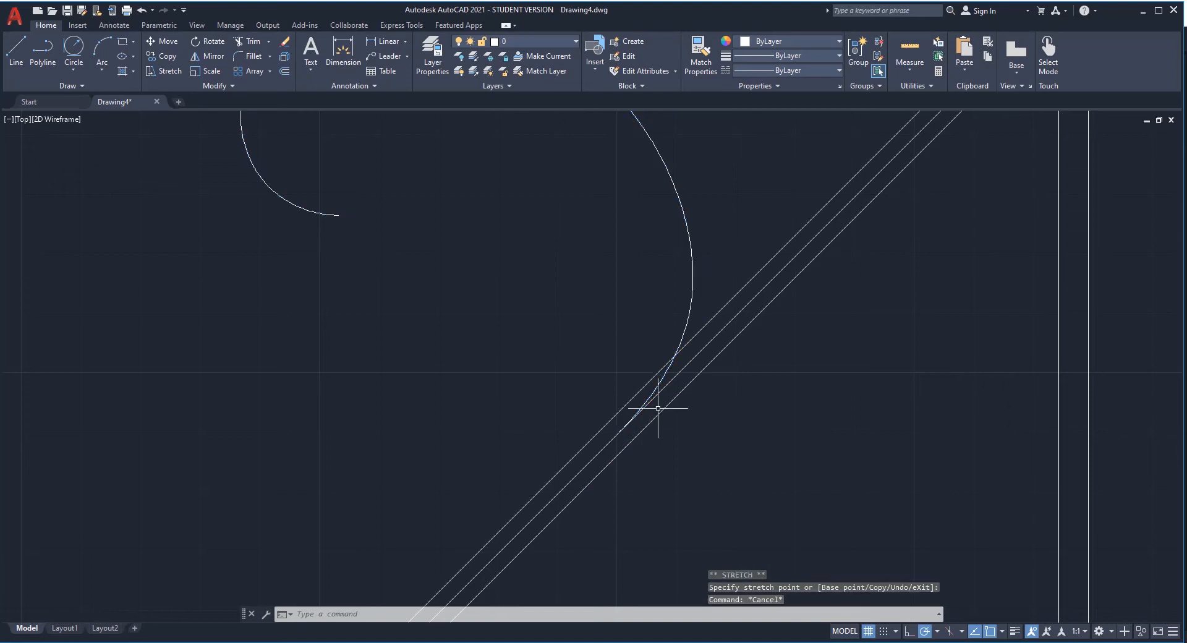
# Step: Set the tangent direction at the scroll's lower end along the middle diagonal line, and deselect the spline
pyautogui.click(662, 377)
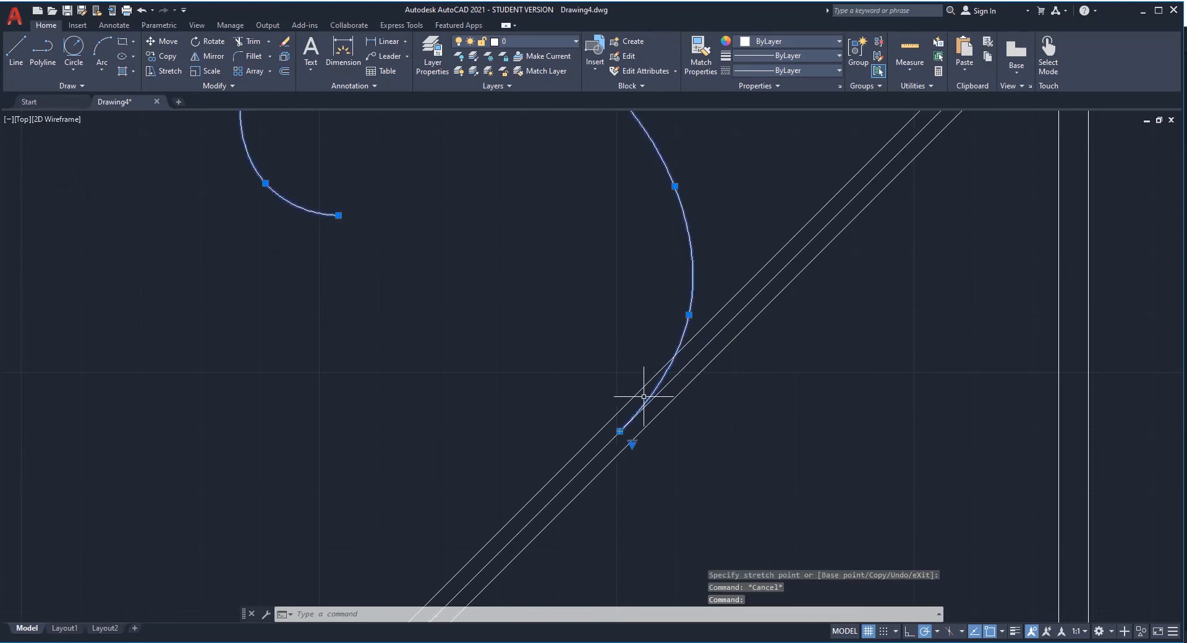
pyautogui.moveTo(618, 431)
pyautogui.click(671, 492)
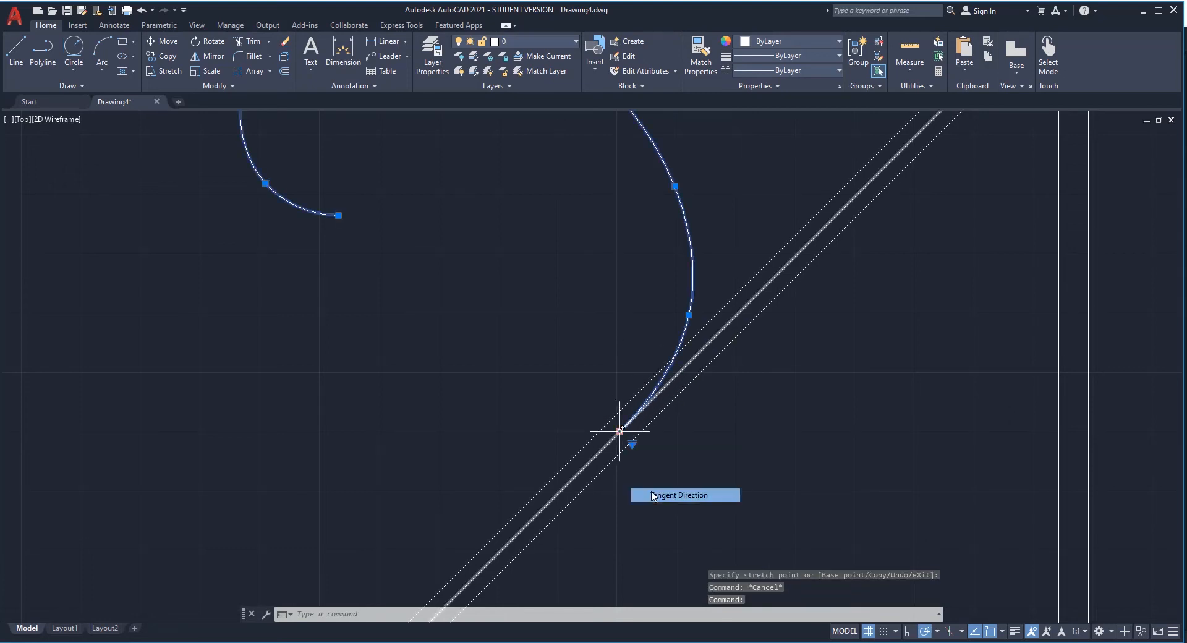
pyautogui.click(545, 503)
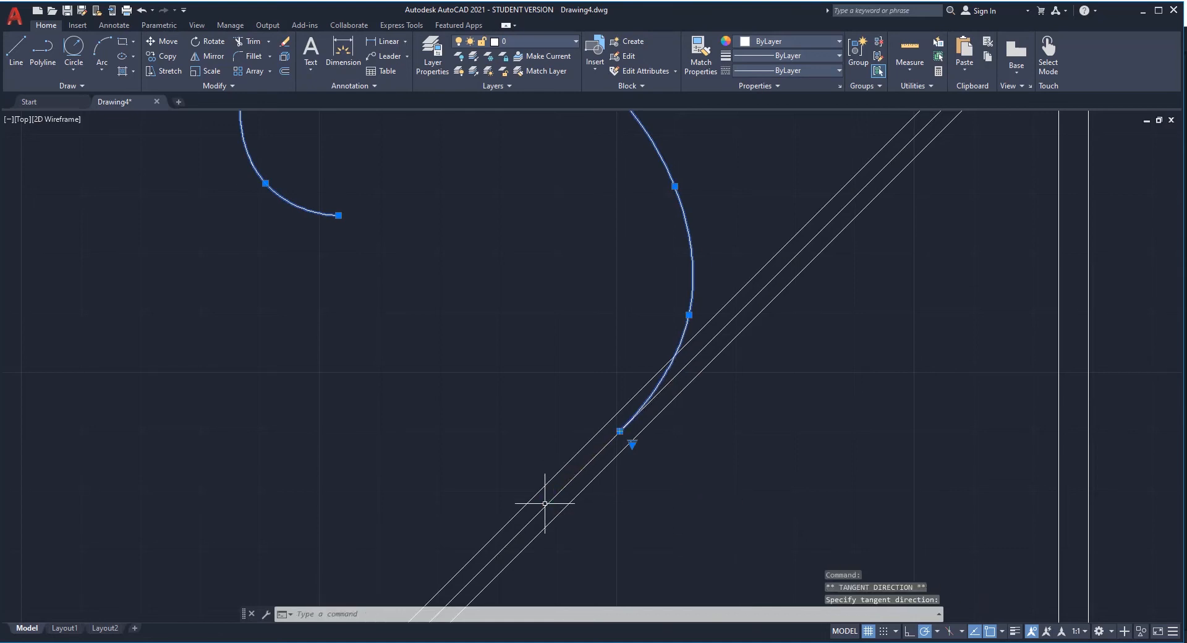
pyautogui.scroll(-4, 625, 357)
pyautogui.press('Escape')
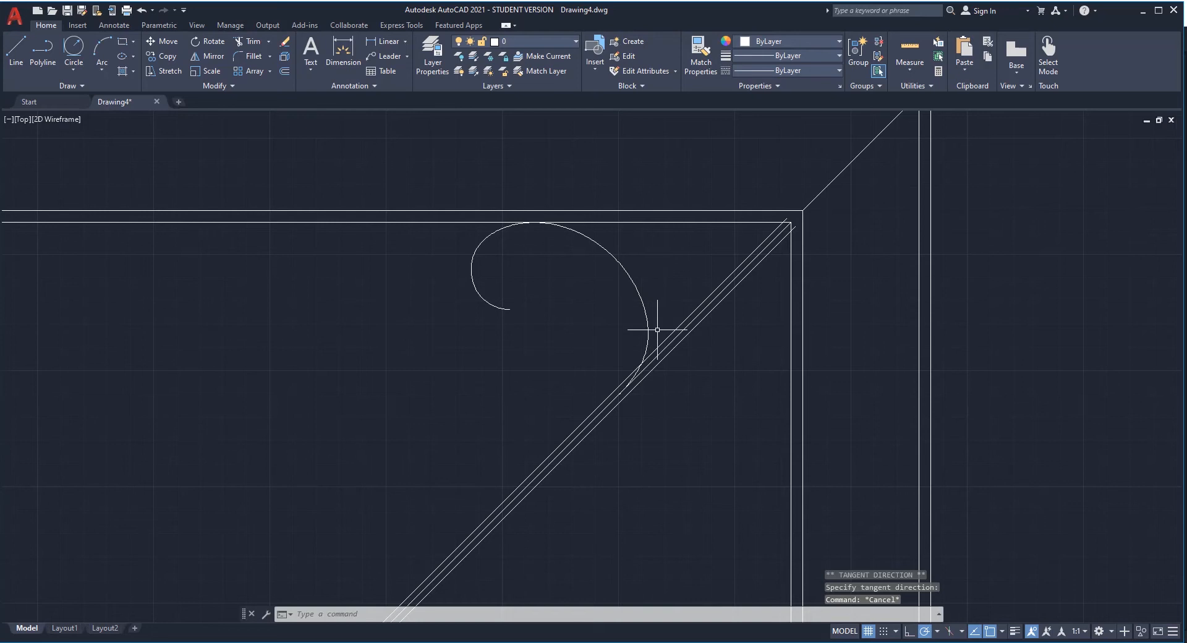
# Step: Offset the scroll spline 1/8" toward its inner side
pyautogui.scroll(2, 657, 330)
pyautogui.write('tr')
pyautogui.press('Return')
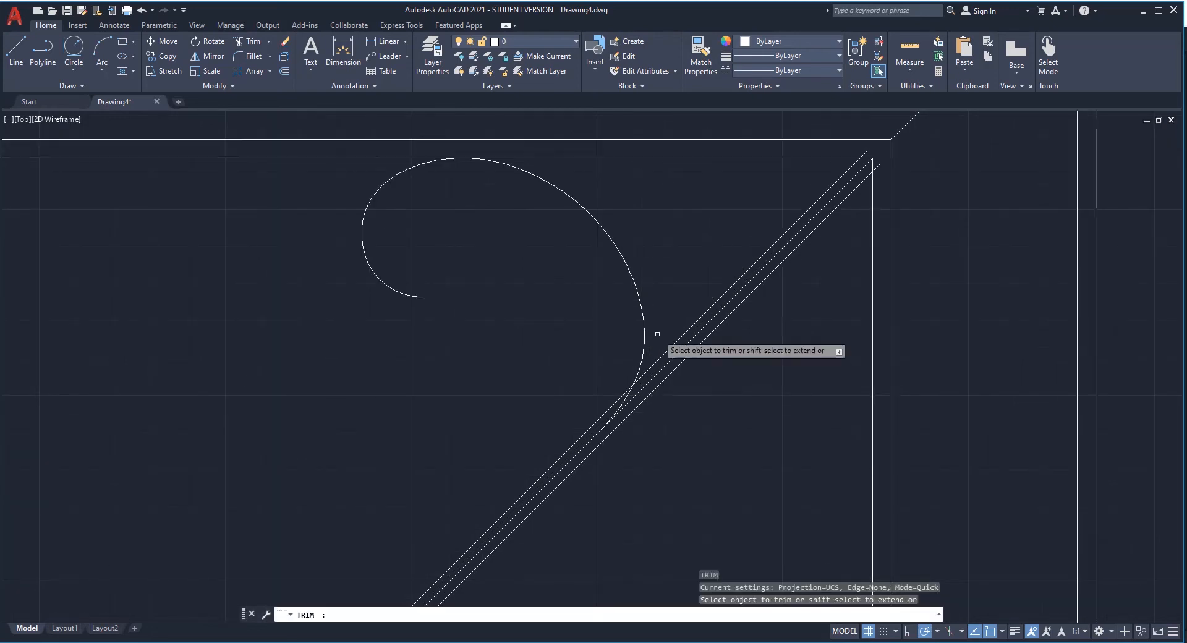
pyautogui.write('o')
pyautogui.press('Return')
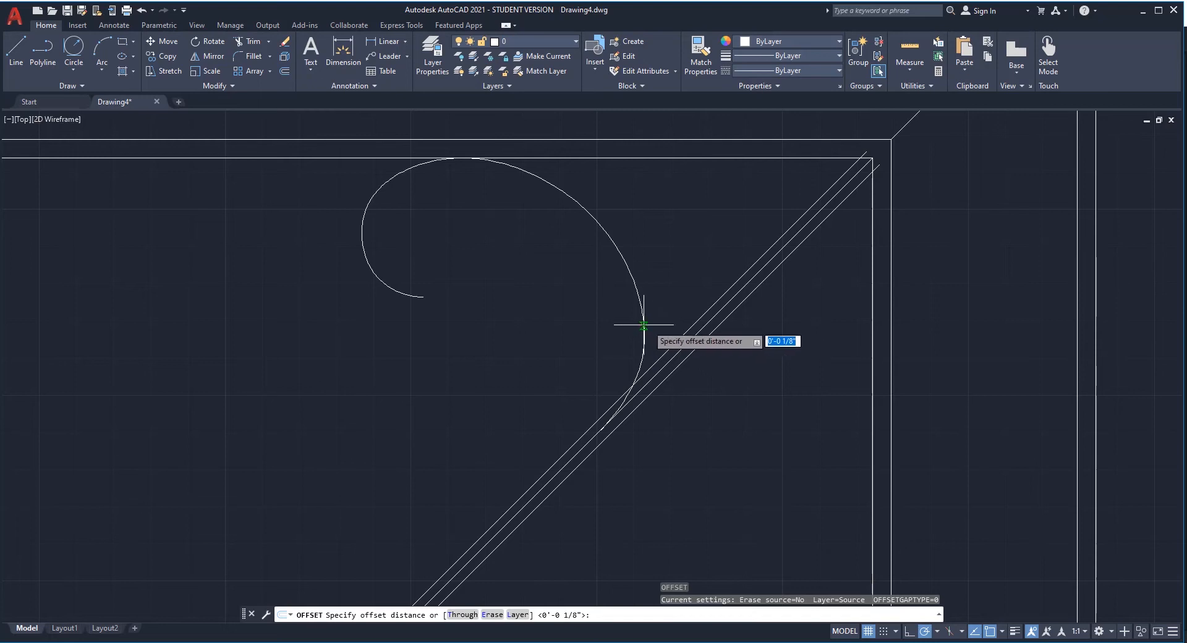
pyautogui.press('Return')
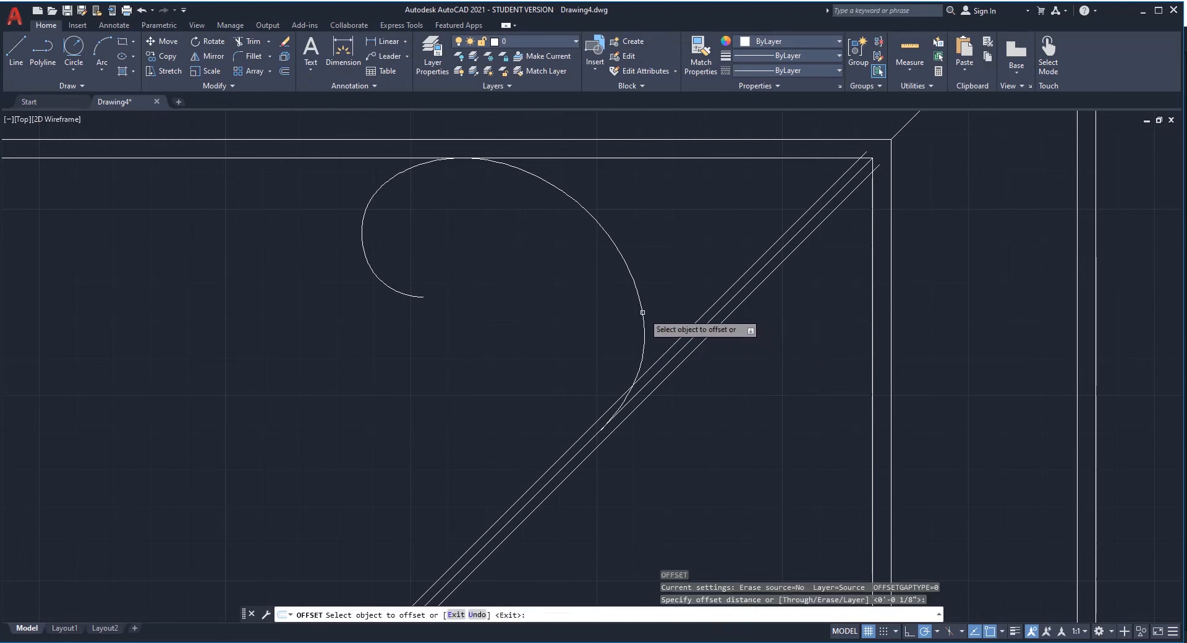
pyautogui.click(643, 312)
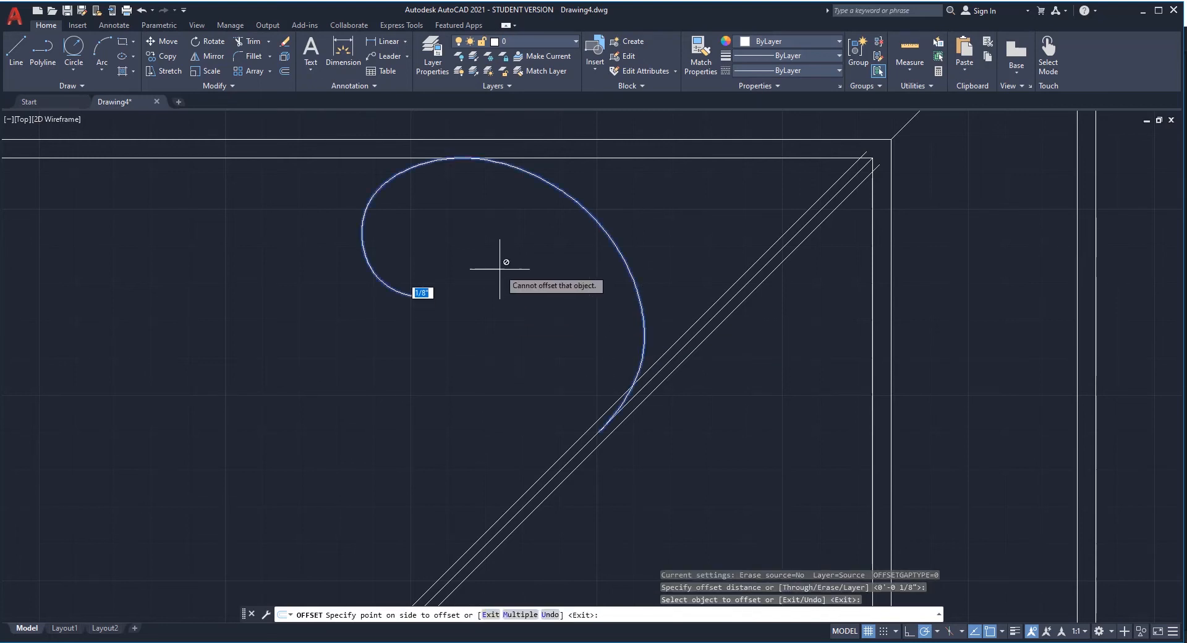
pyautogui.click(445, 228)
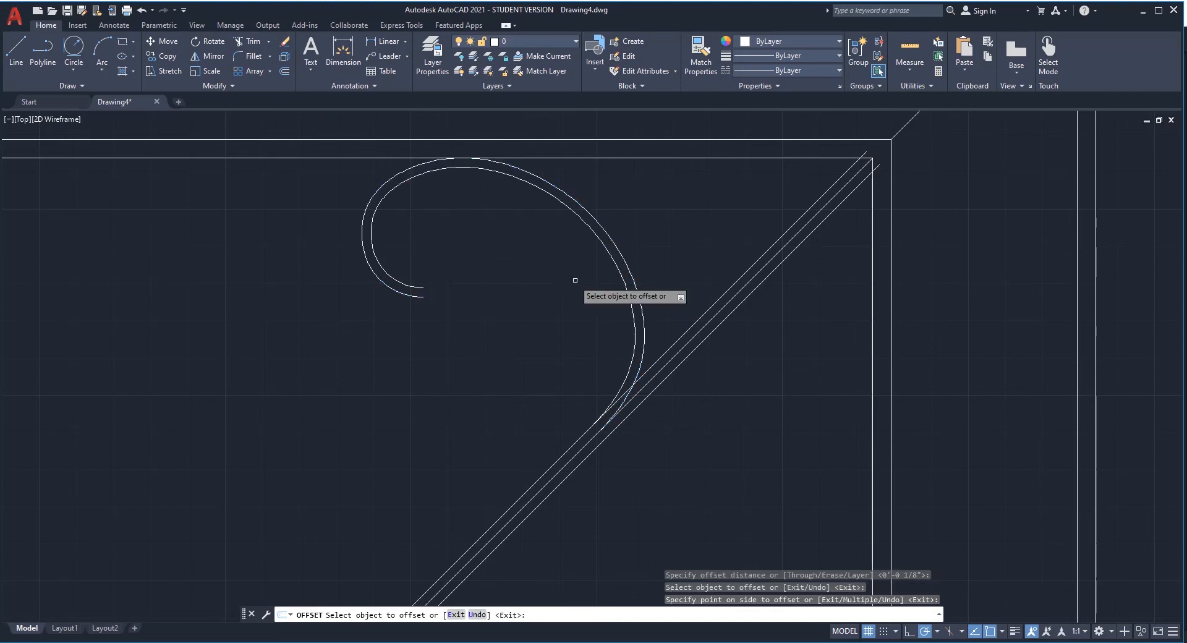
pyautogui.press('Escape')
# Step: Draw a short line closing the gap between the two scroll splines at their curled end
pyautogui.write('l')
pyautogui.press('Return')
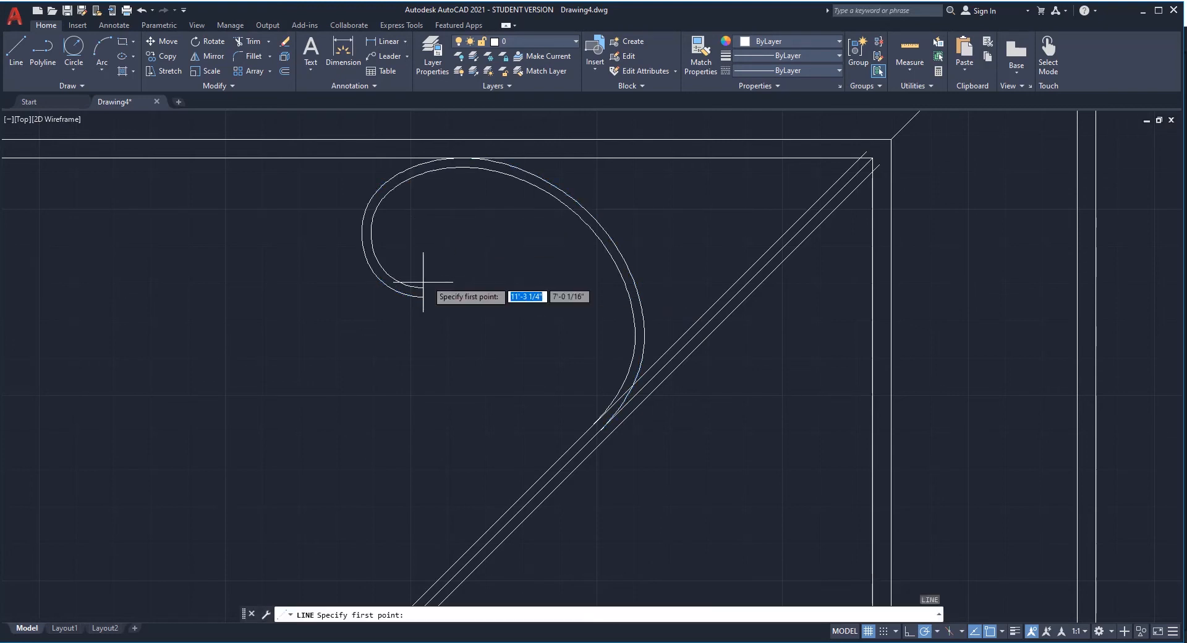
pyautogui.scroll(2, 424, 272)
pyautogui.click(422, 290)
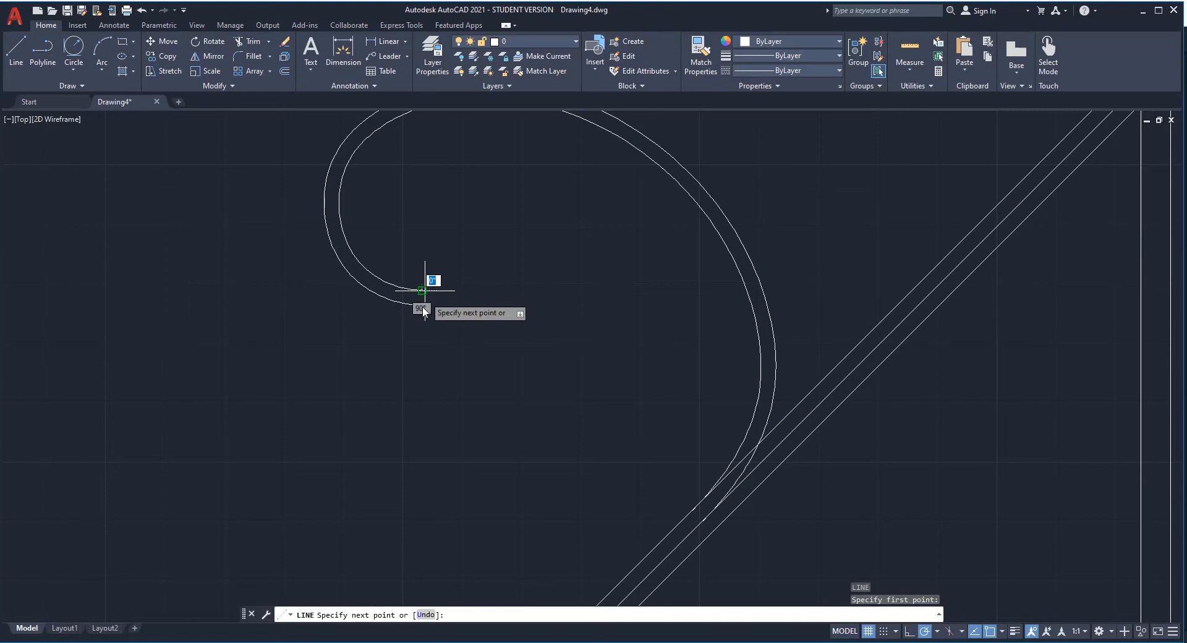
pyautogui.click(421, 305)
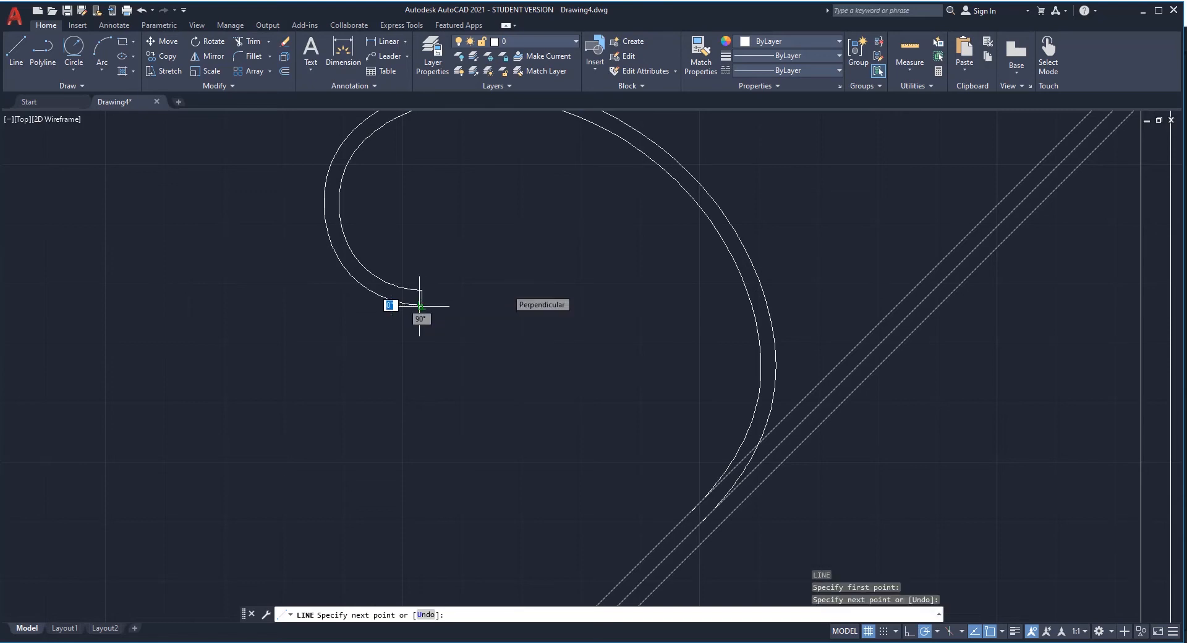
pyautogui.press('Return')
# Step: Mirror both scroll splines and their end line across the middle diagonal line, keeping the originals
pyautogui.scroll(-4, 519, 280)
pyautogui.scroll(2, 606, 309)
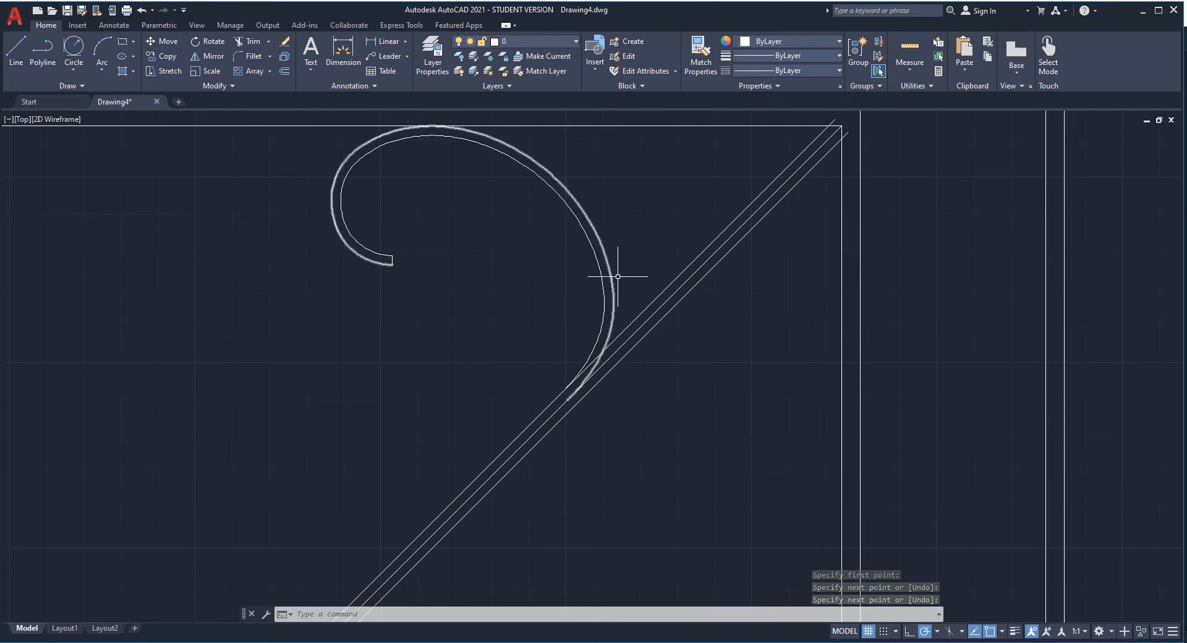
pyautogui.scroll(-2, 510, 248)
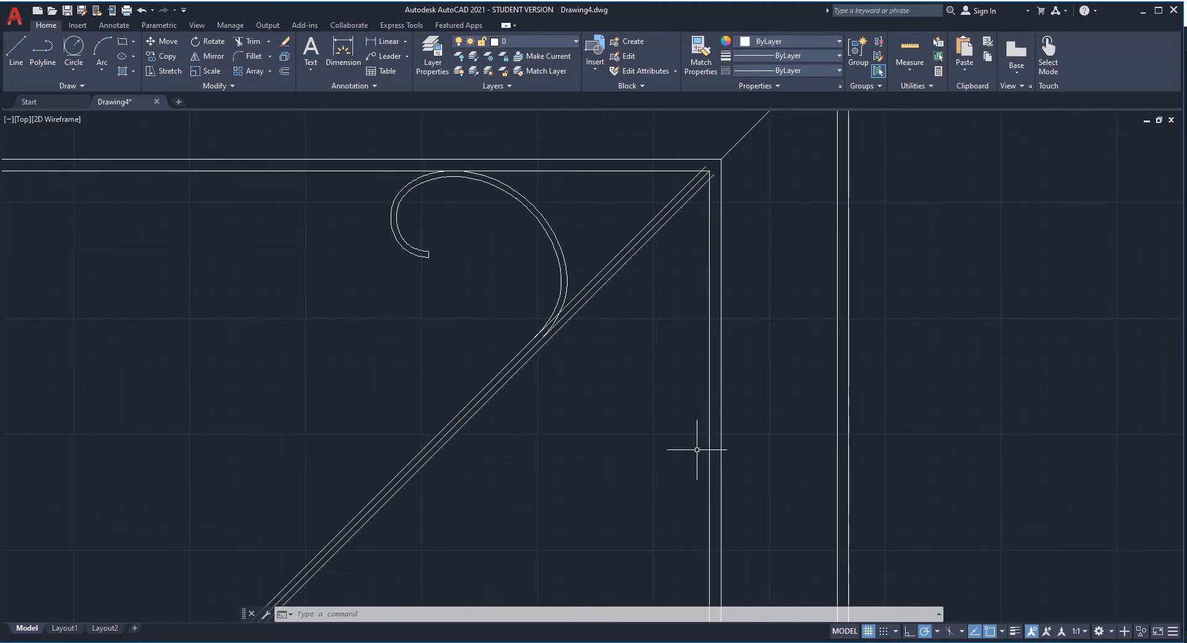
pyautogui.click(543, 191)
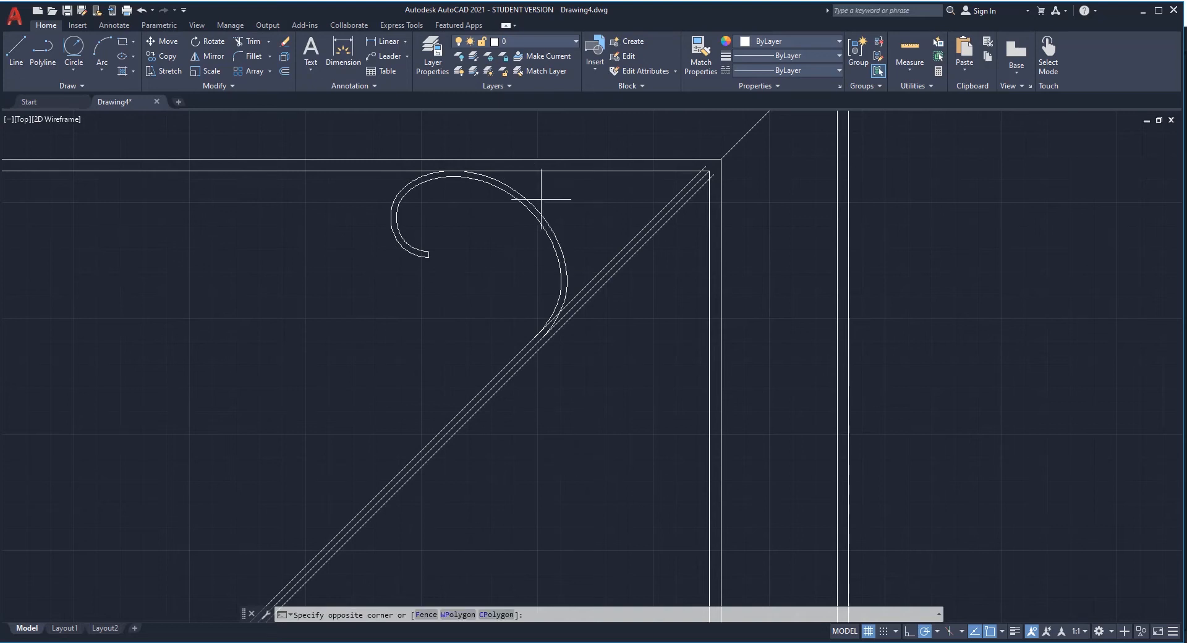
pyautogui.click(384, 257)
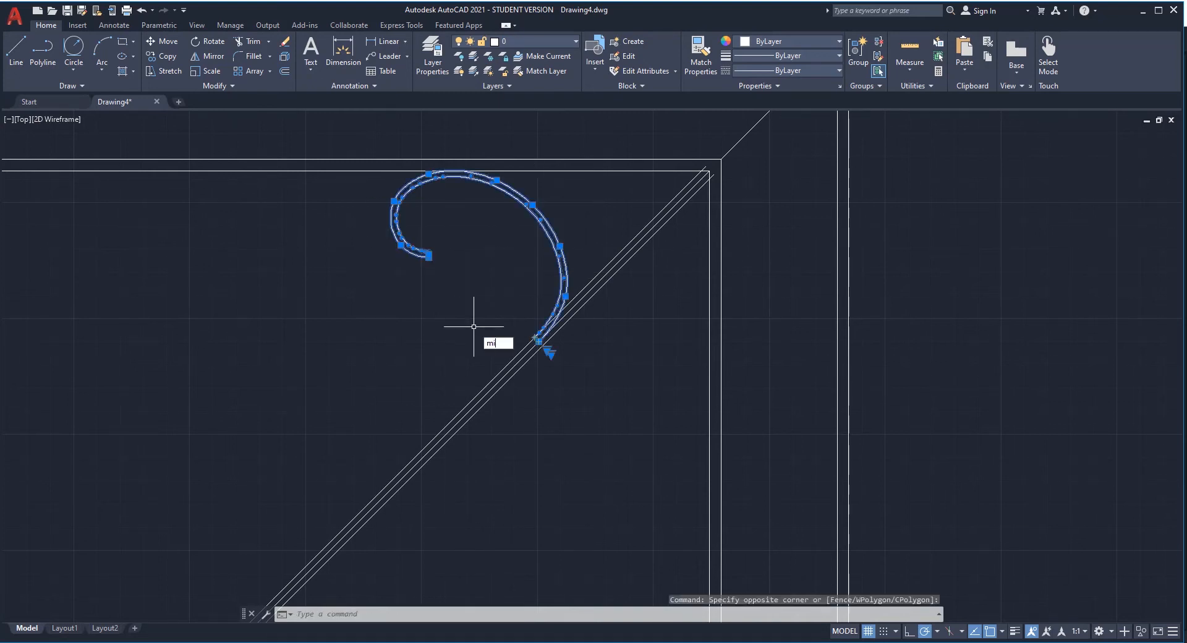
pyautogui.press('Return')
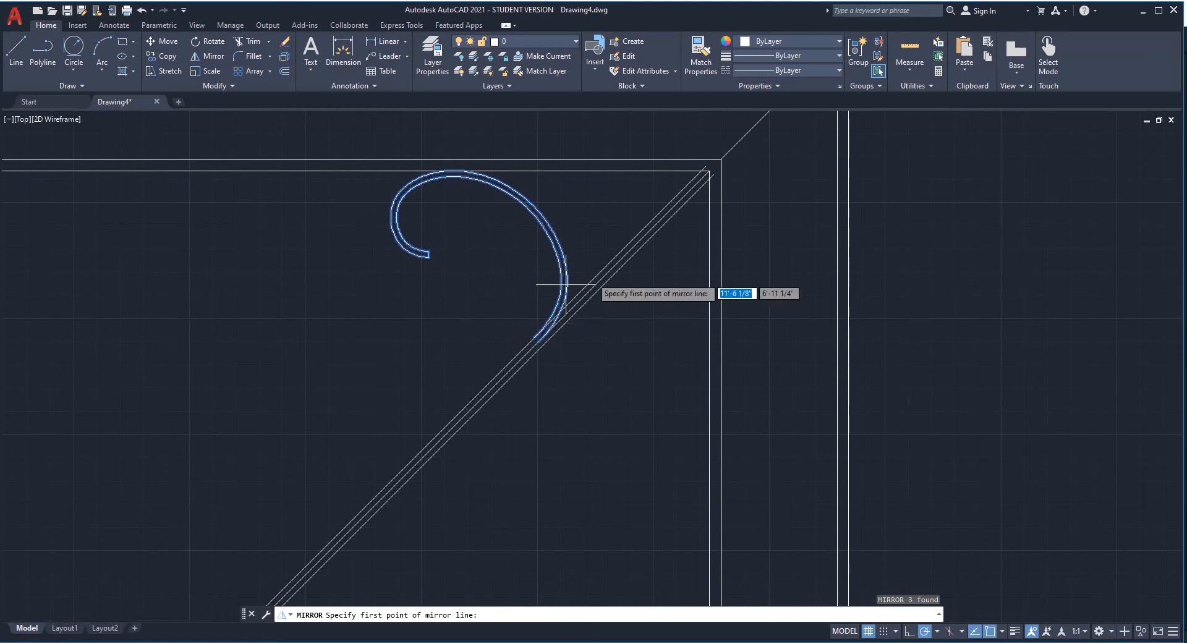
pyautogui.scroll(3, 612, 272)
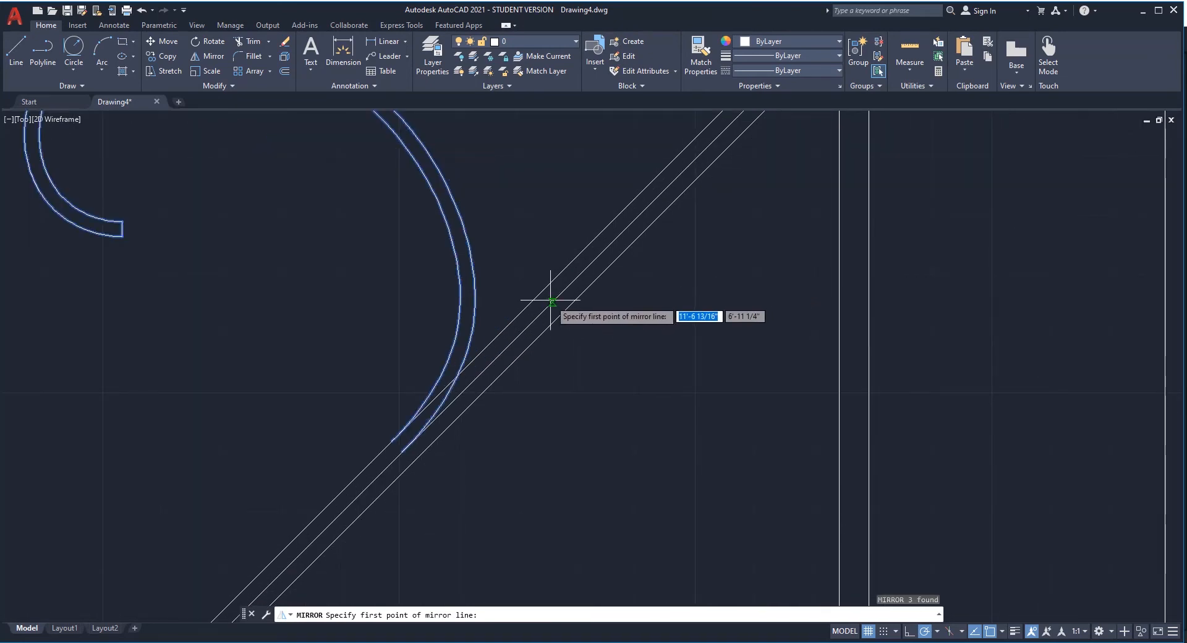
pyautogui.click(551, 301)
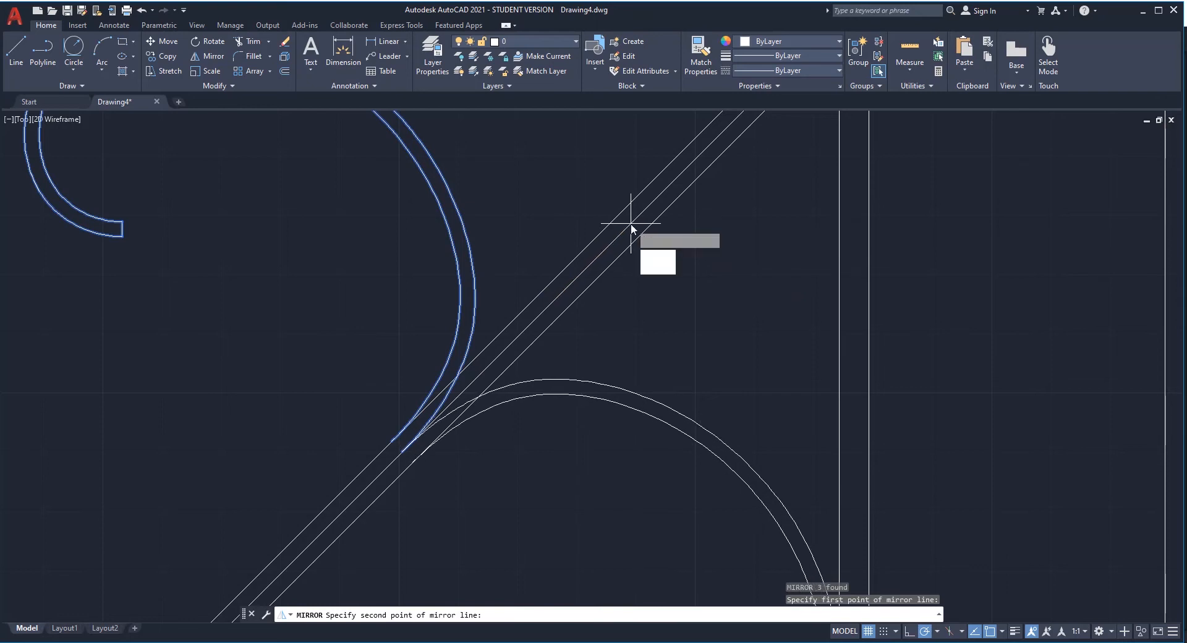
pyautogui.press('Return')
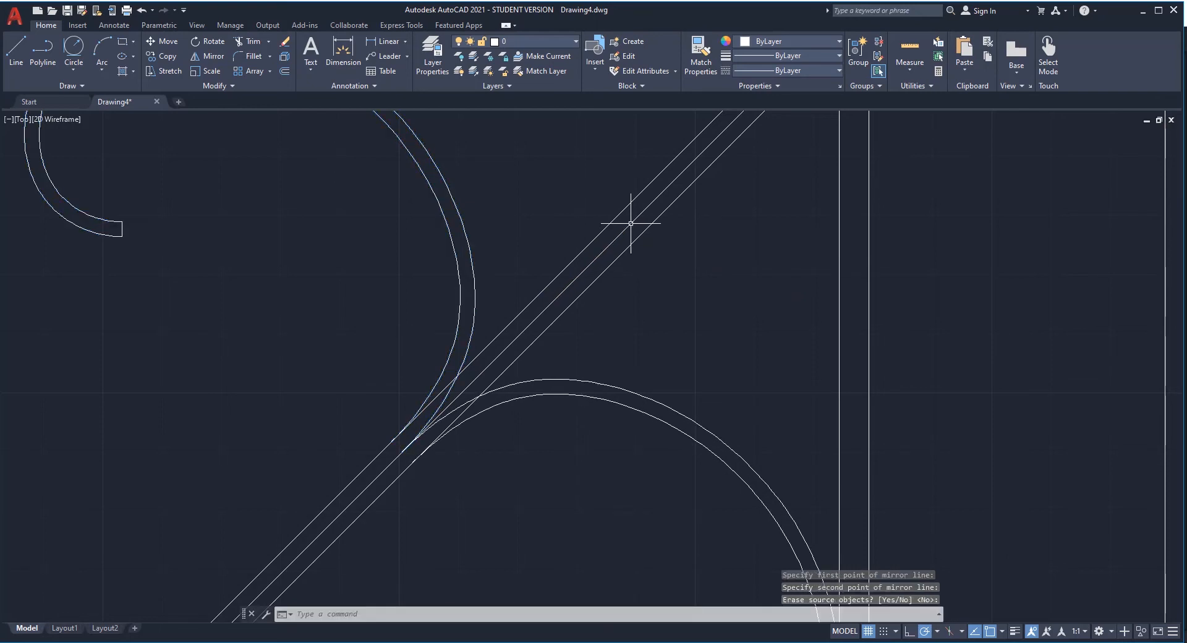
pyautogui.scroll(-6, 556, 243)
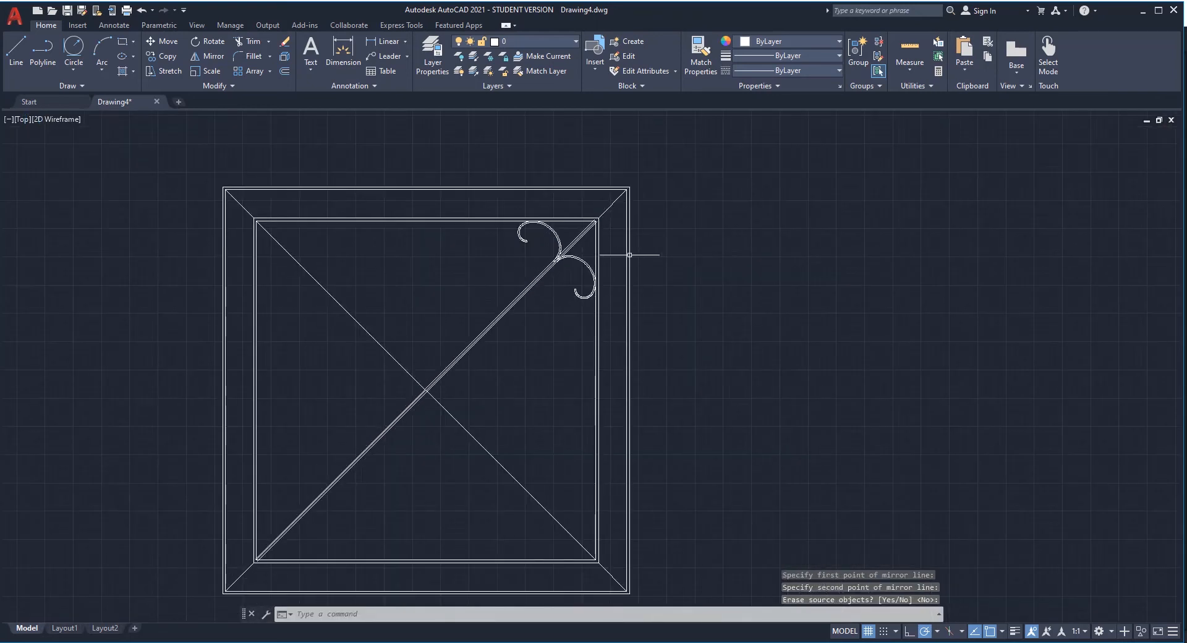
# Step: Trim the two outer diagonal lines from the inner scroll splines to the frame corner, using those splines as cutting edges
pyautogui.scroll(8, 629, 254)
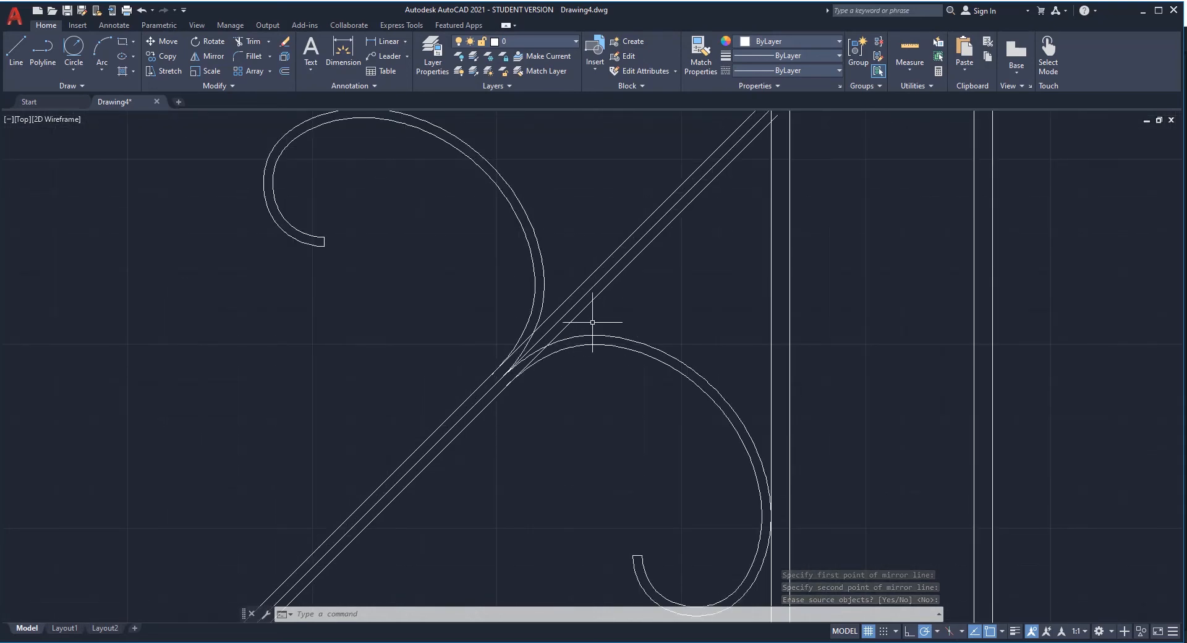
pyautogui.click(534, 294)
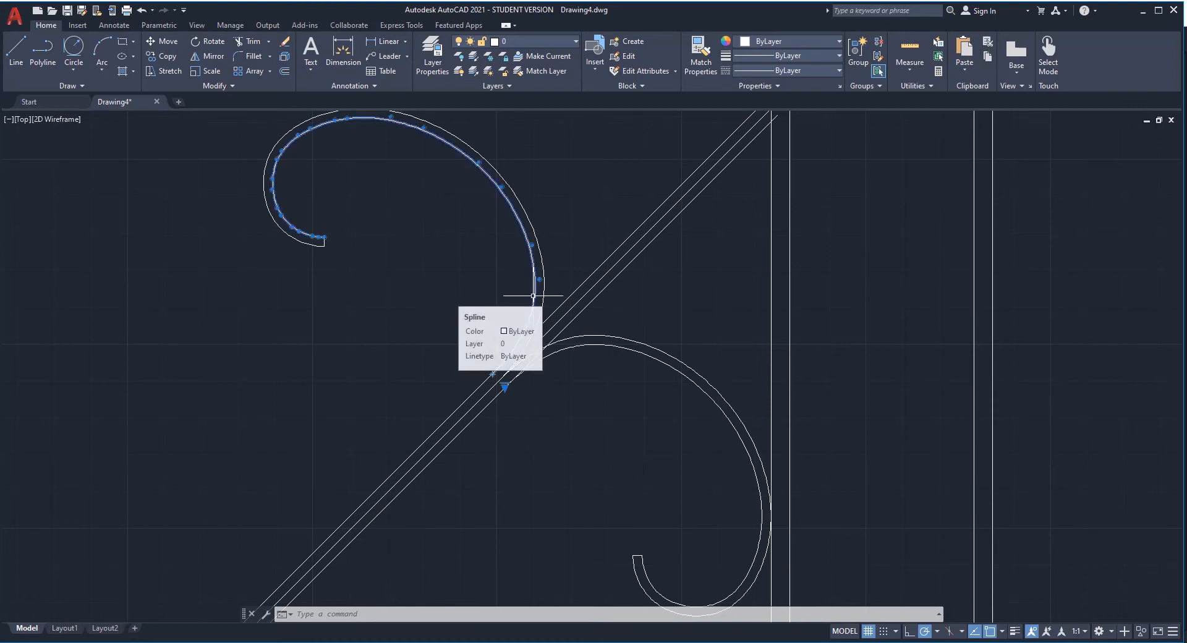
pyautogui.click(593, 344)
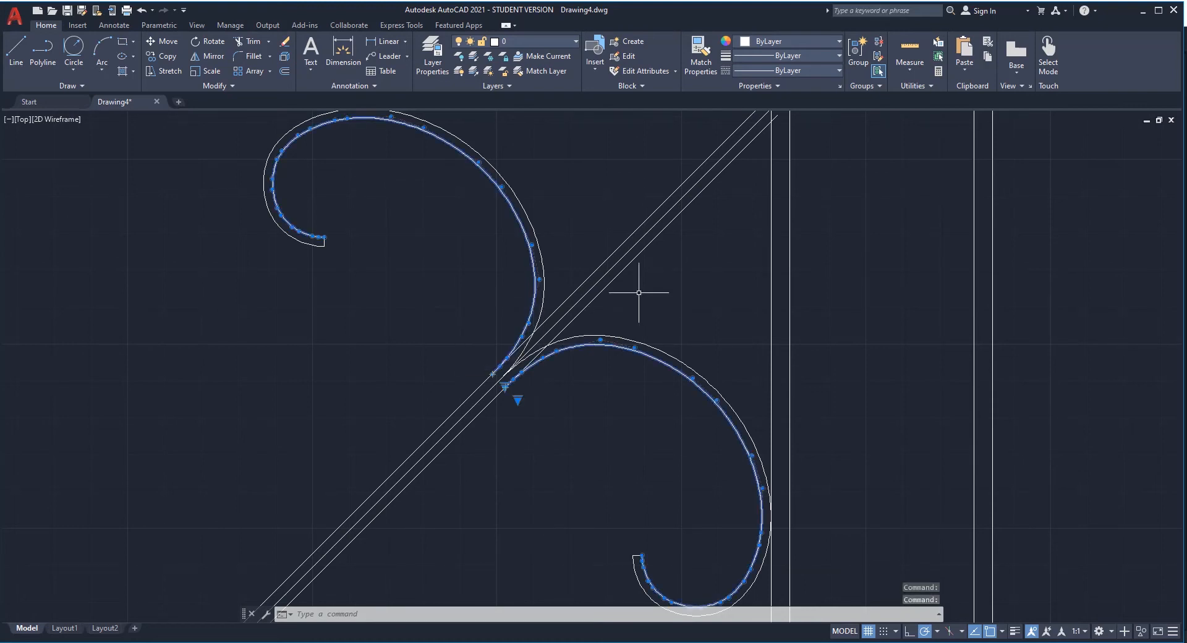
pyautogui.write('tr')
pyautogui.press('Return')
pyautogui.click(605, 283)
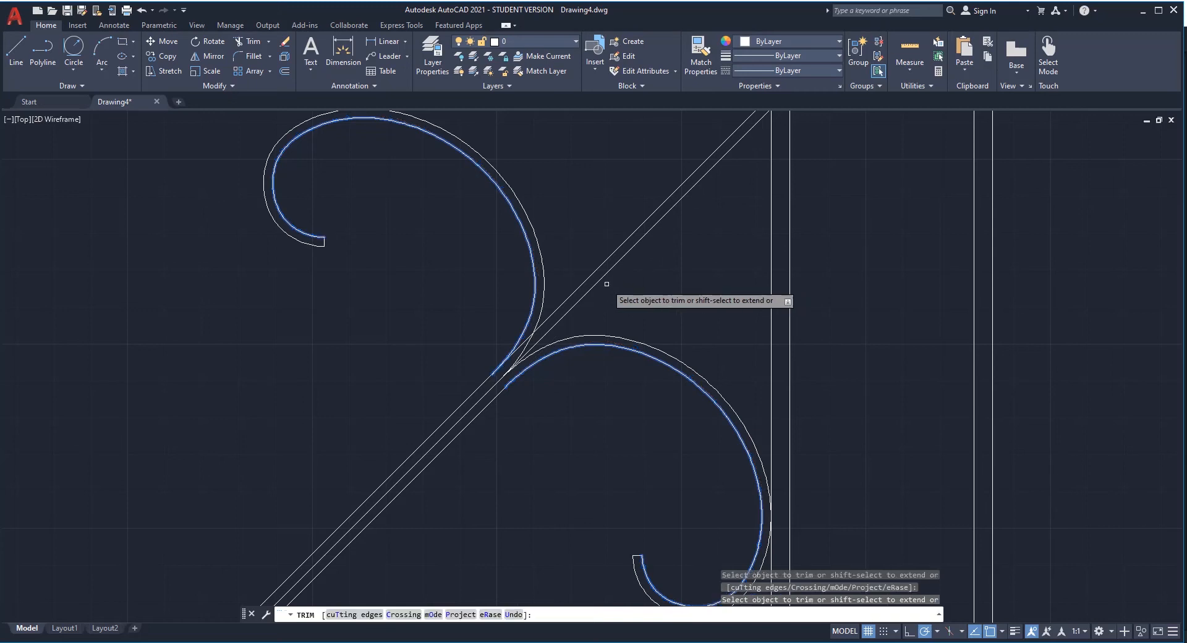
pyautogui.click(589, 272)
pyautogui.press('Escape')
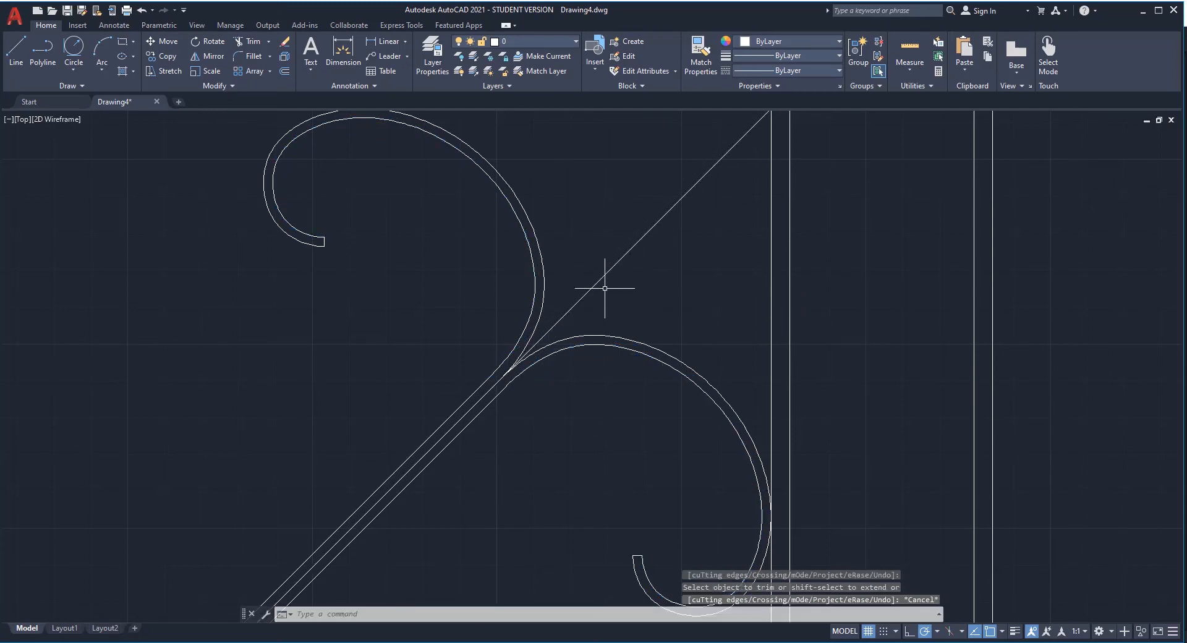
# Step: Trim away the middle diagonal line between the meeting point of the two scrolls and the frame corner
pyautogui.press('Return')
pyautogui.click(597, 282)
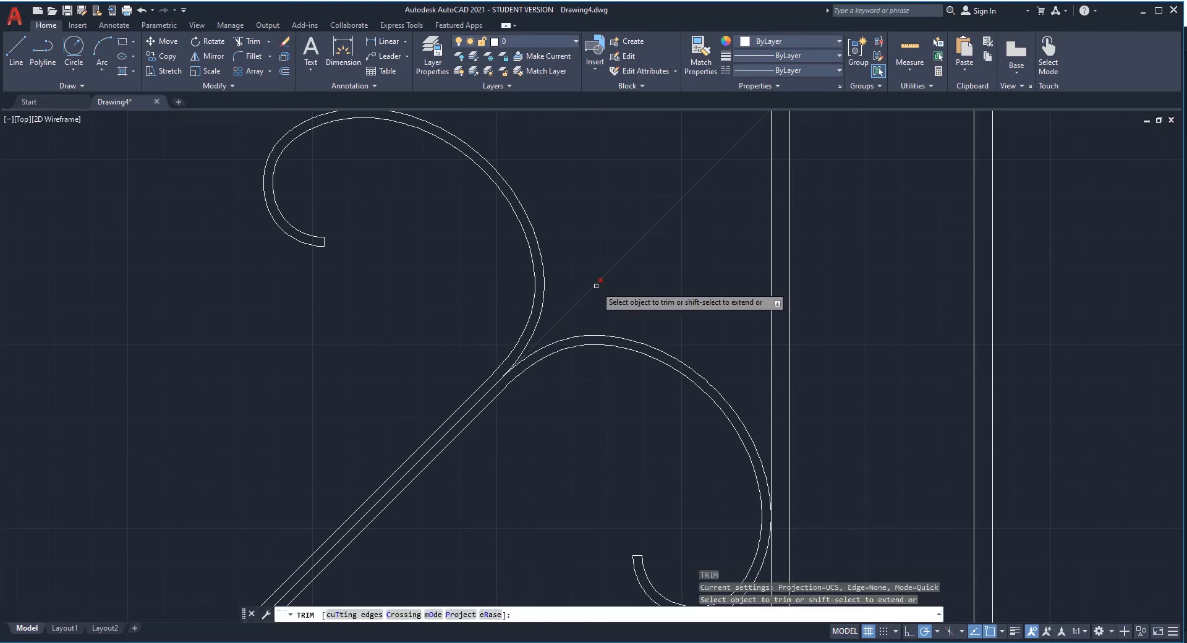
pyautogui.press('Escape')
pyautogui.scroll(-6, 595, 285)
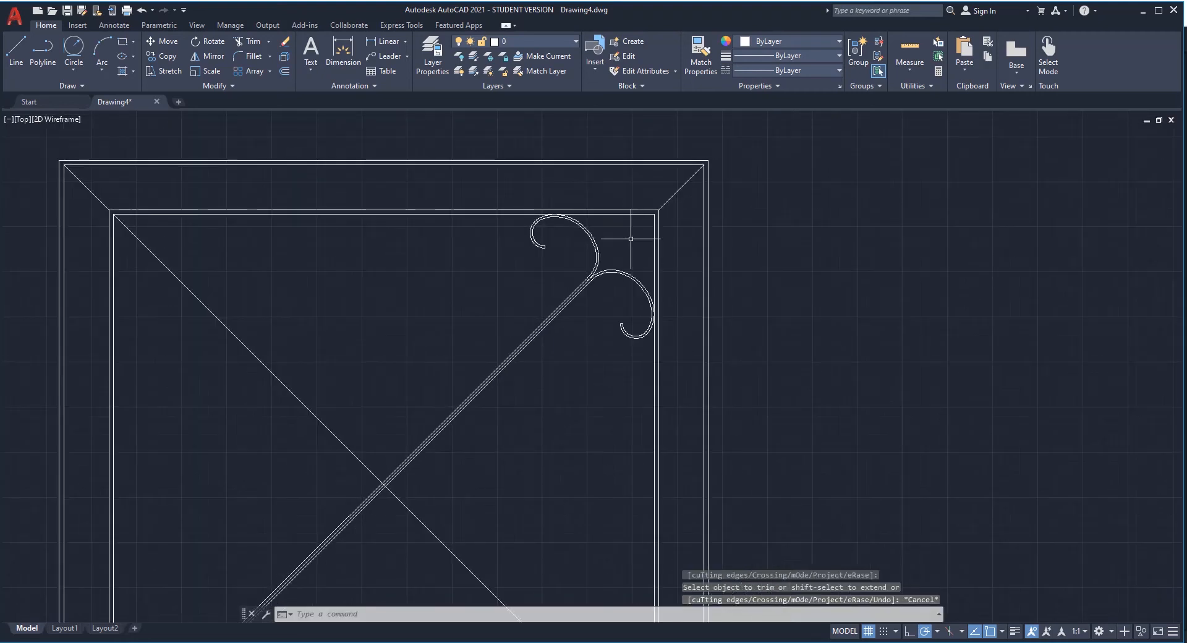
pyautogui.scroll(2, 495, 390)
pyautogui.scroll(-3, 683, 255)
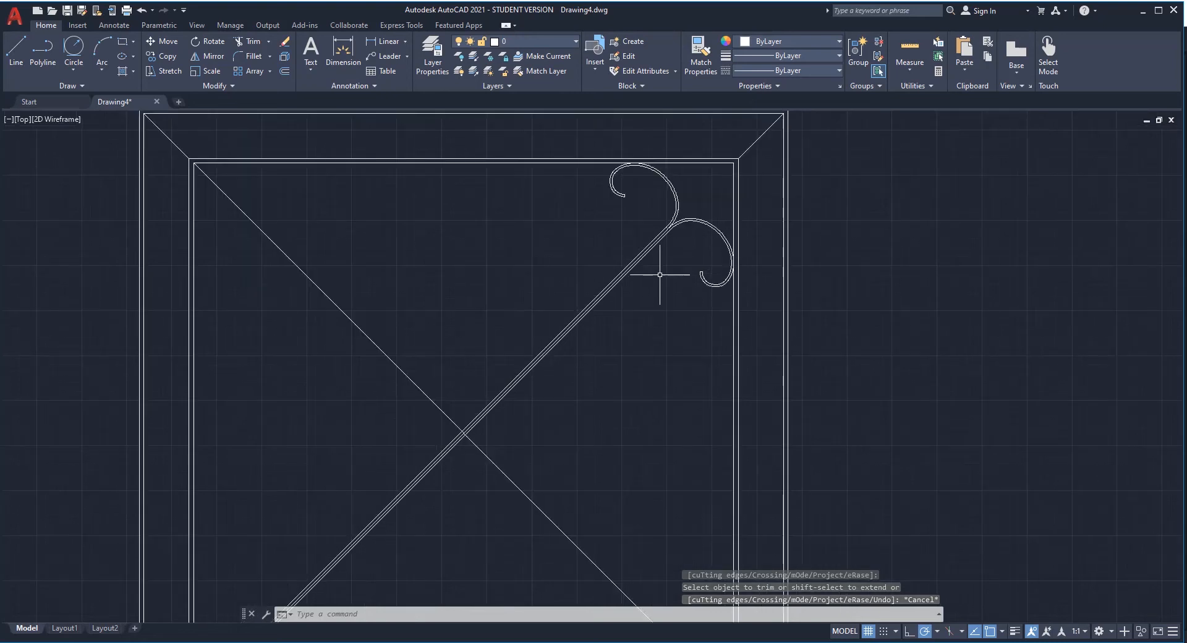
pyautogui.scroll(3, 450, 443)
pyautogui.scroll(-2, 484, 443)
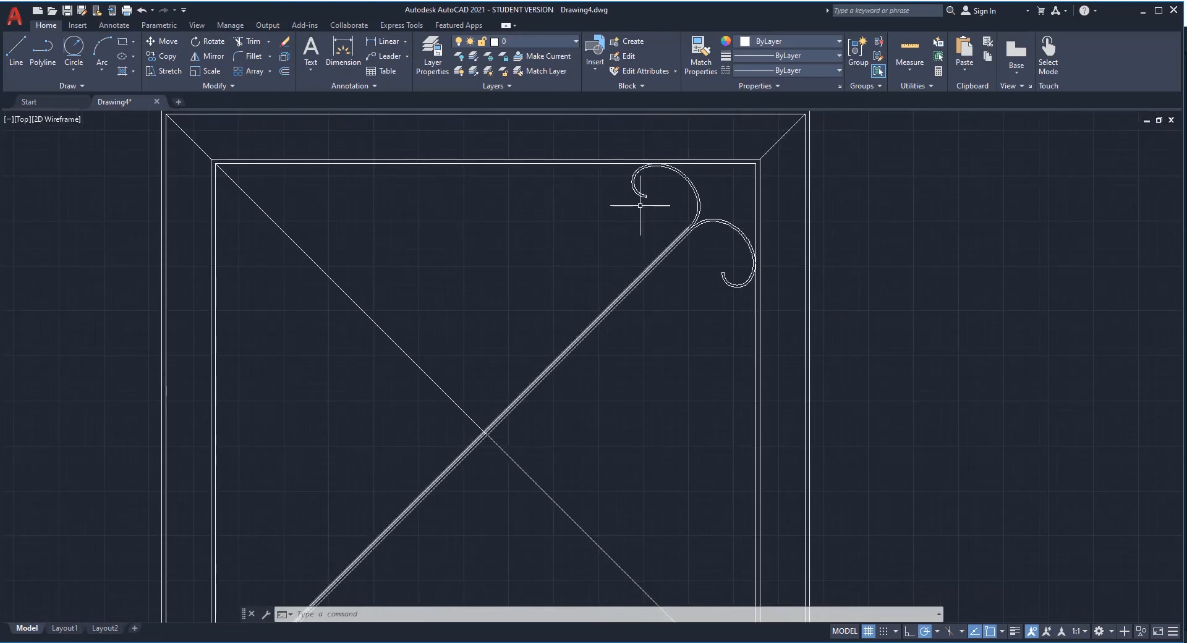
# Step: Trim away the lower-left half of the triple diagonal and both arms of the crossing diagonal, leaving the short cross line at the centre
pyautogui.scroll(-2, 617, 263)
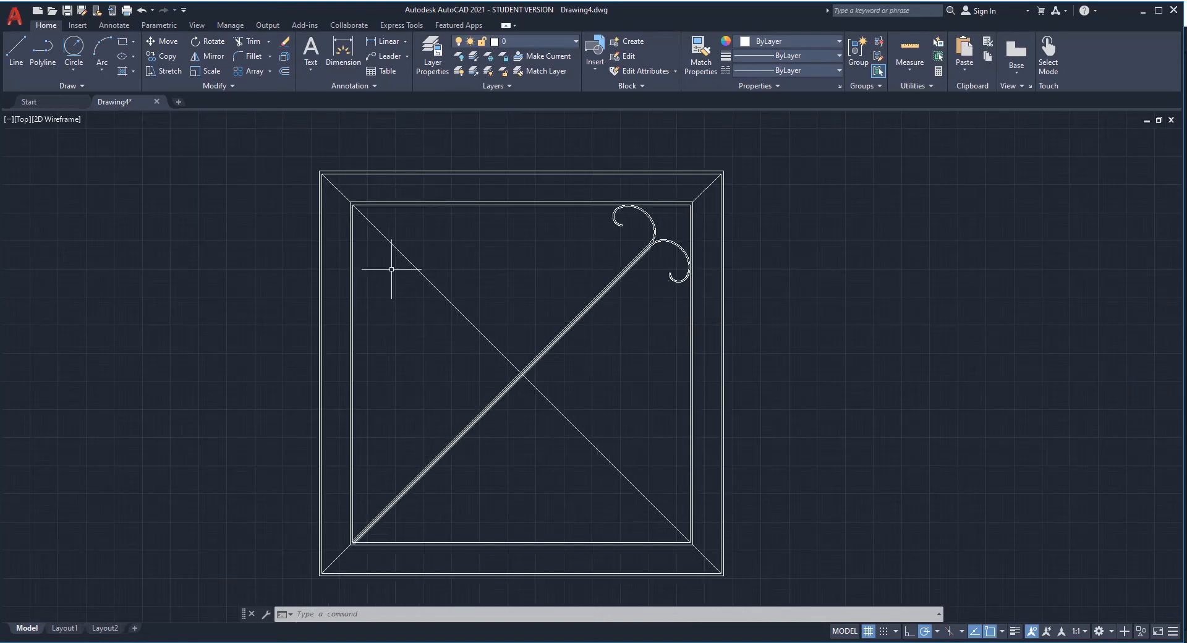
pyautogui.scroll(4, 520, 394)
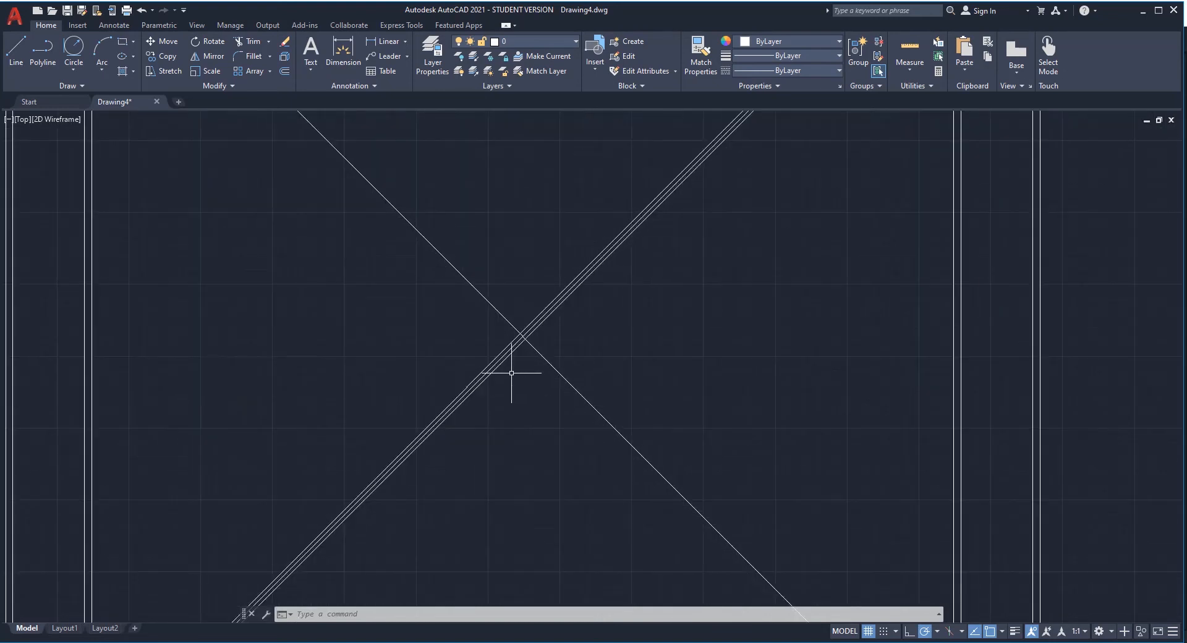
pyautogui.write('tr')
pyautogui.press('Return')
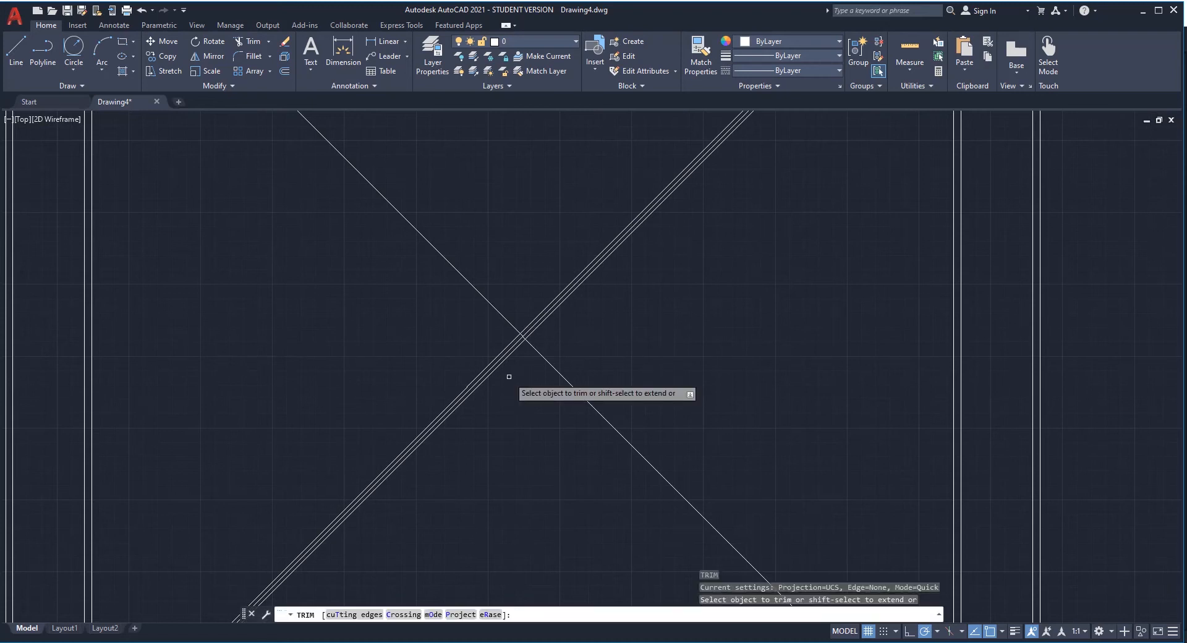
pyautogui.click(485, 394)
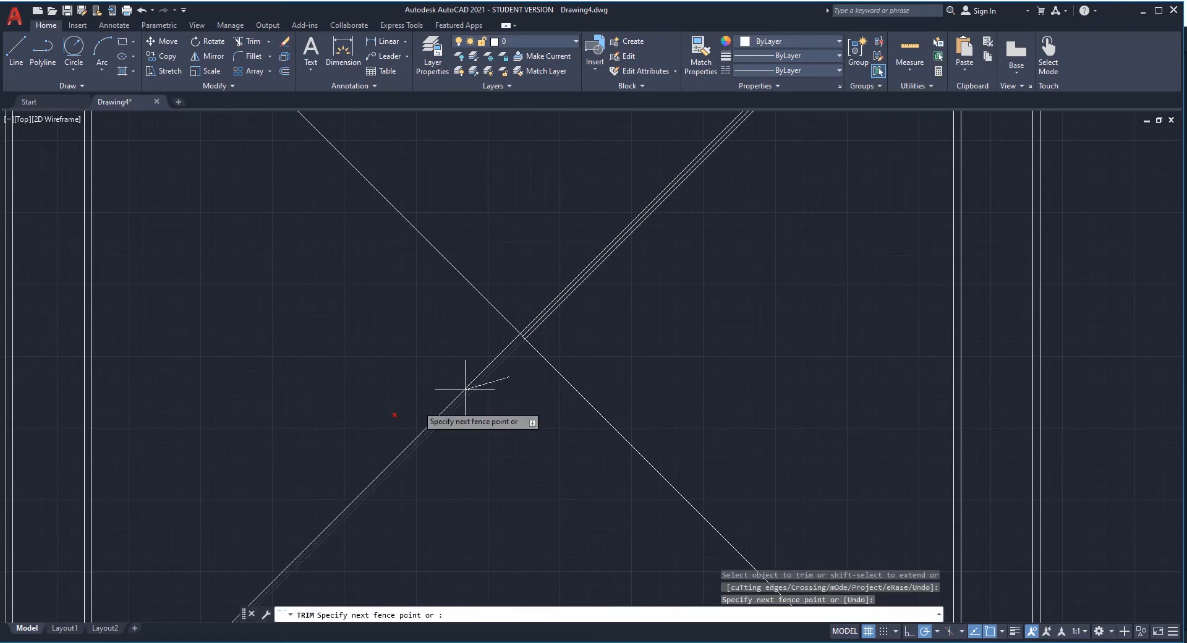
pyautogui.click(426, 262)
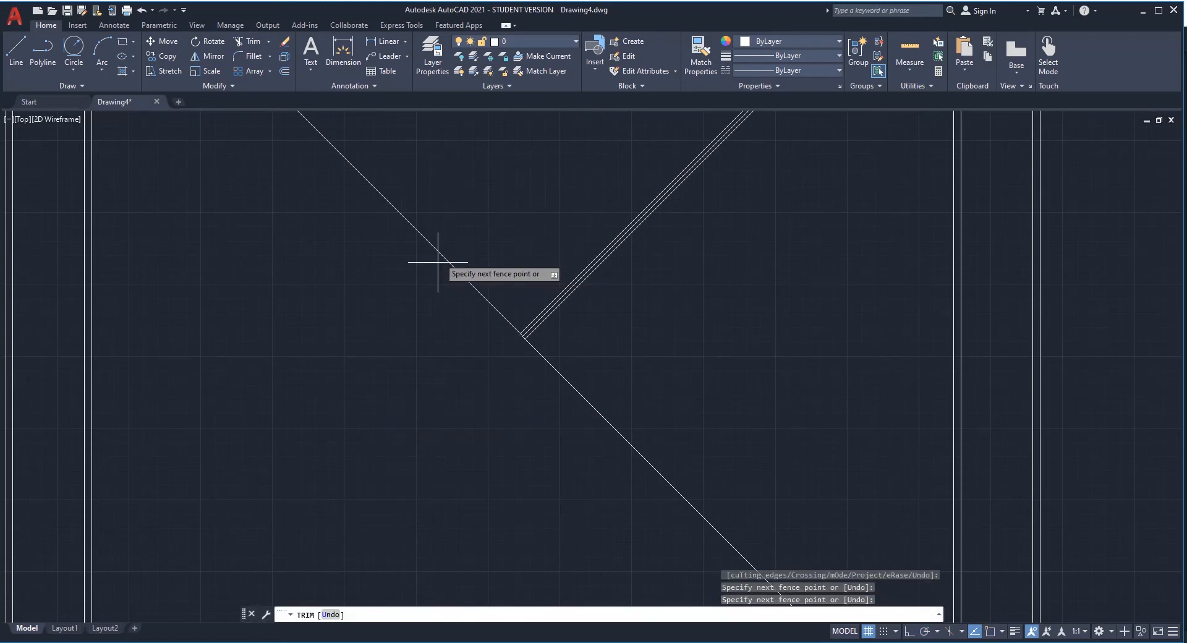
pyautogui.click(622, 413)
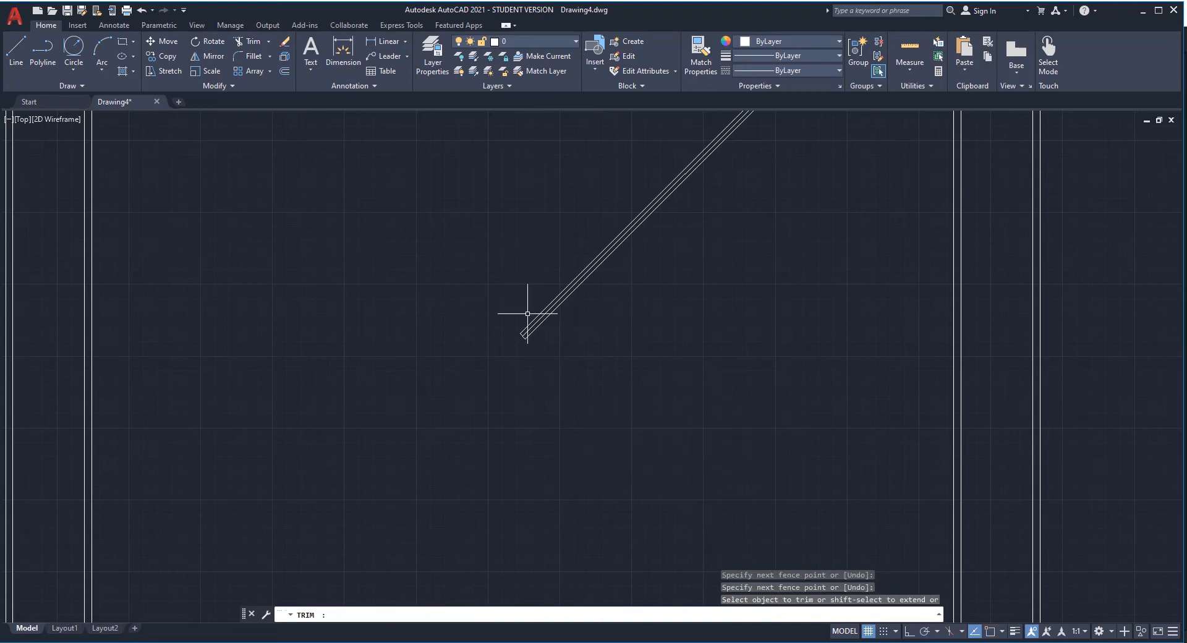
pyautogui.press('Escape')
pyautogui.scroll(5, 530, 318)
pyautogui.scroll(2, 533, 404)
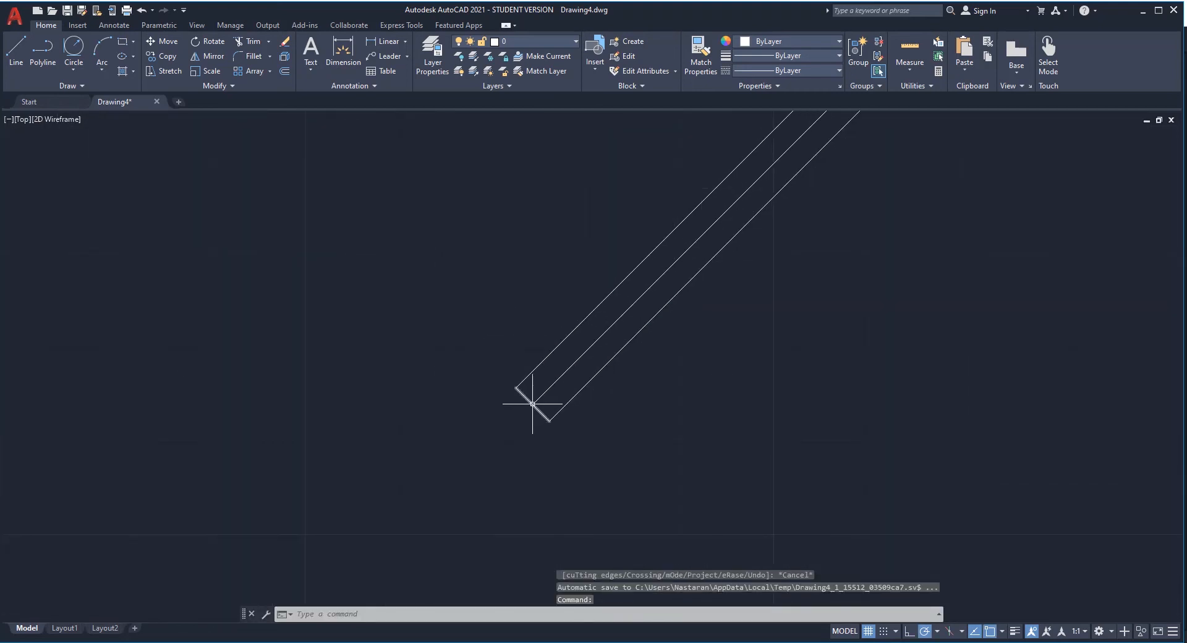
# Step: Create a polar array of the mirrored scrolls and their diagonal lines, centred on the middle diagonal line's inner endpoint
pyautogui.scroll(-9, 546, 334)
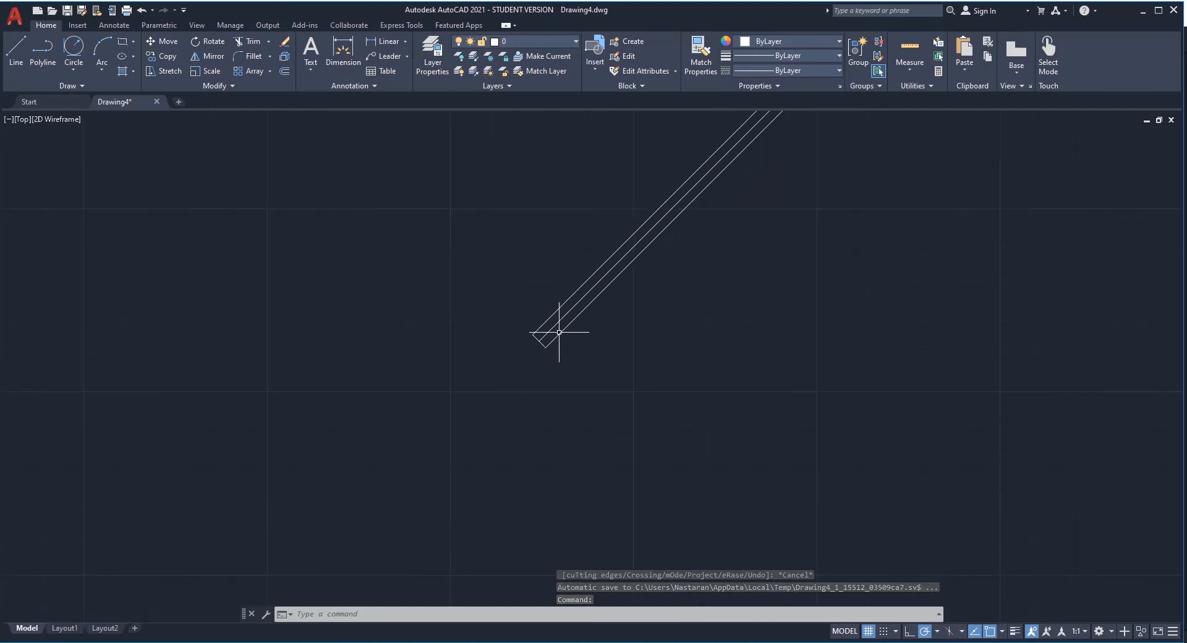
pyautogui.scroll(-2, 572, 397)
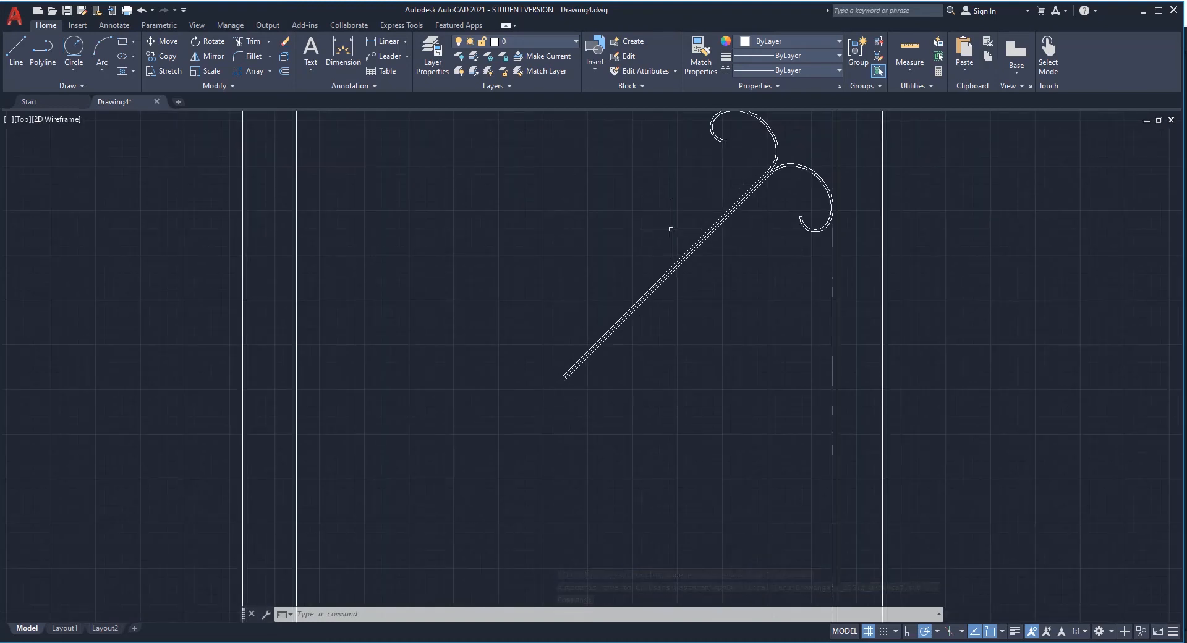
pyautogui.scroll(-4, 671, 229)
pyautogui.scroll(4, 711, 180)
pyautogui.click(654, 131)
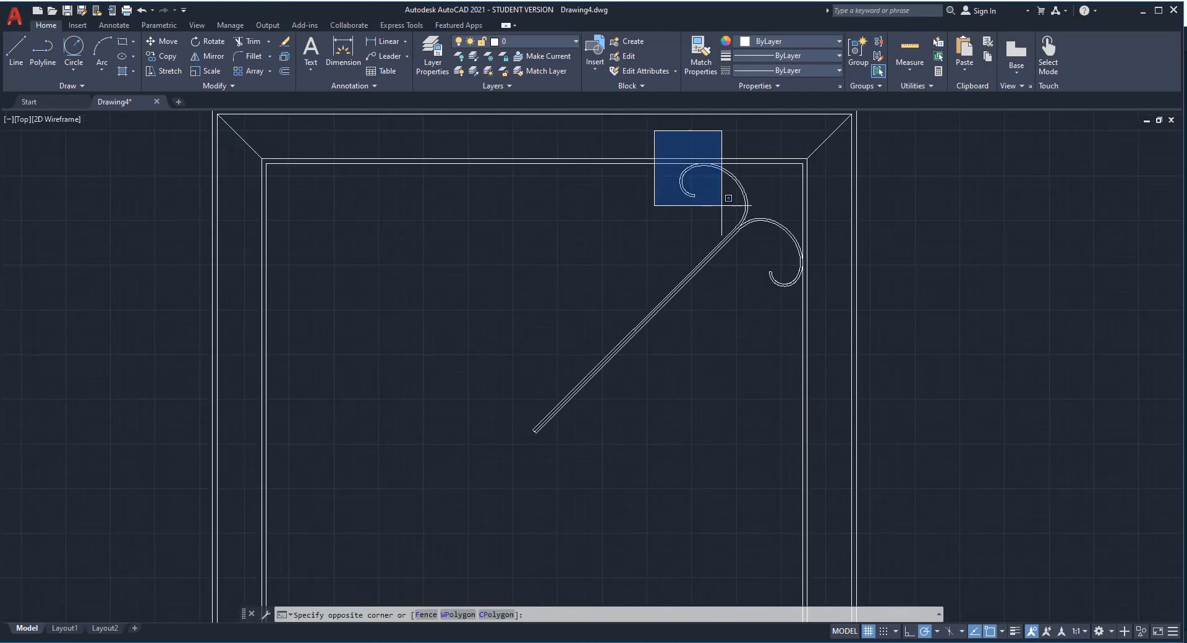
pyautogui.click(822, 363)
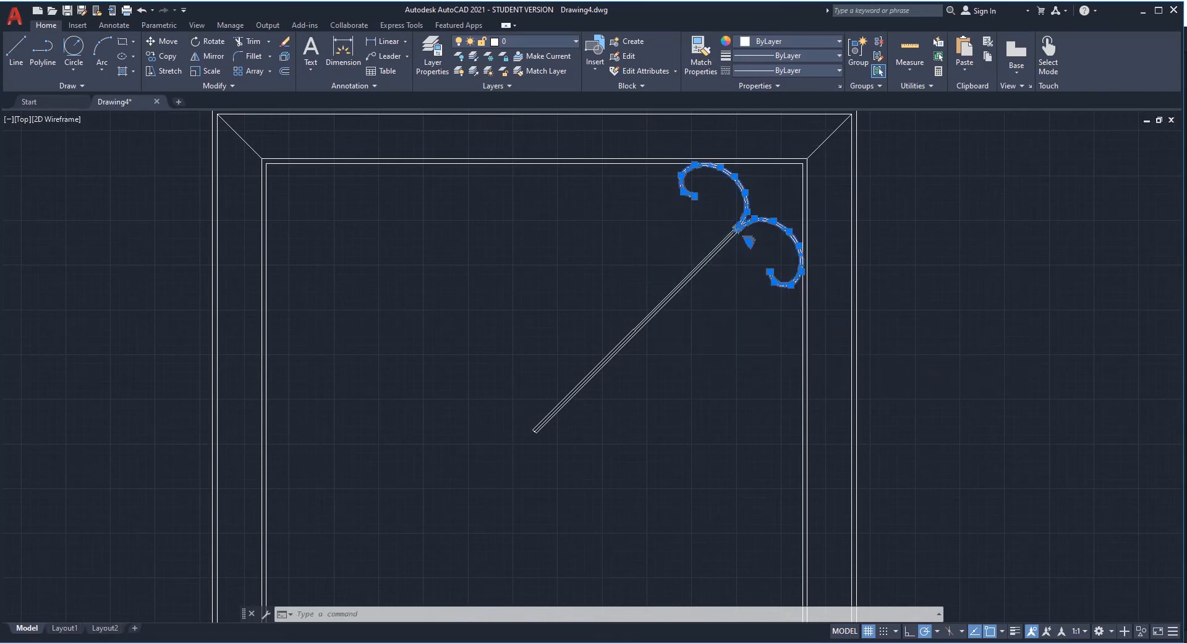
pyautogui.click(702, 315)
pyautogui.click(562, 349)
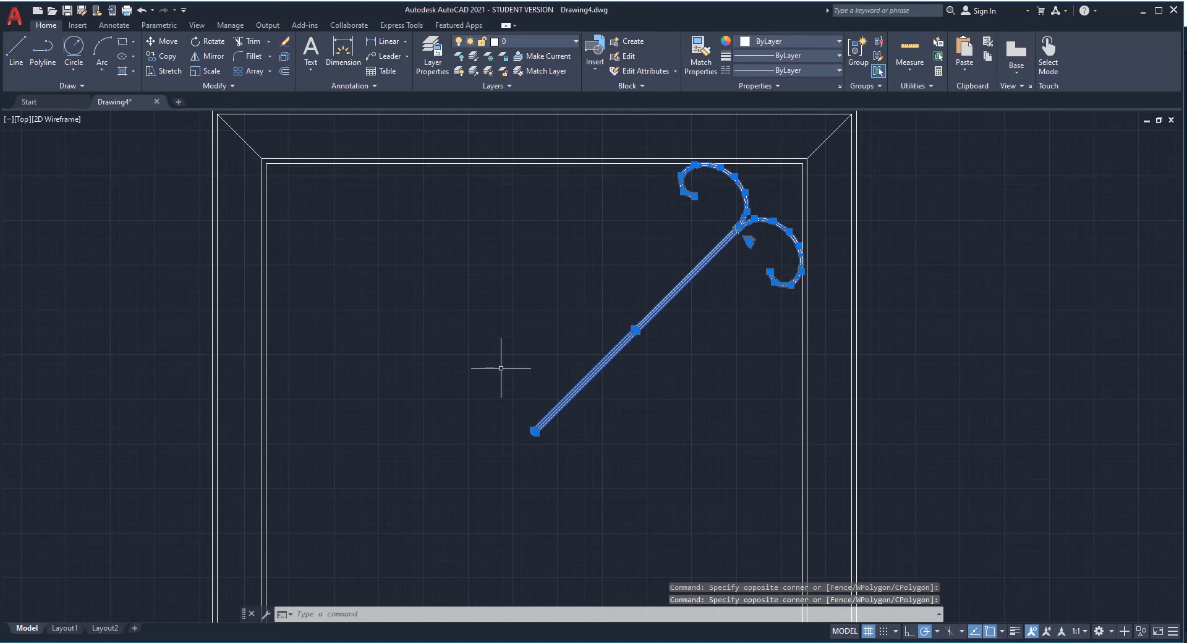
pyautogui.write('ar')
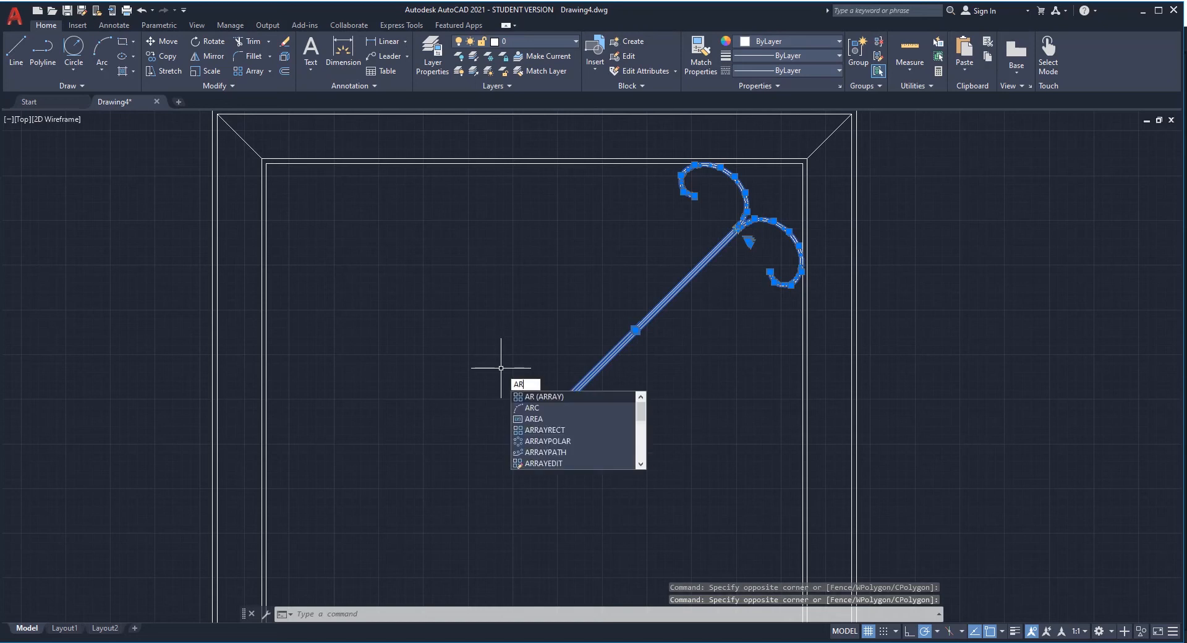
pyautogui.press('Return')
pyautogui.click(542, 425)
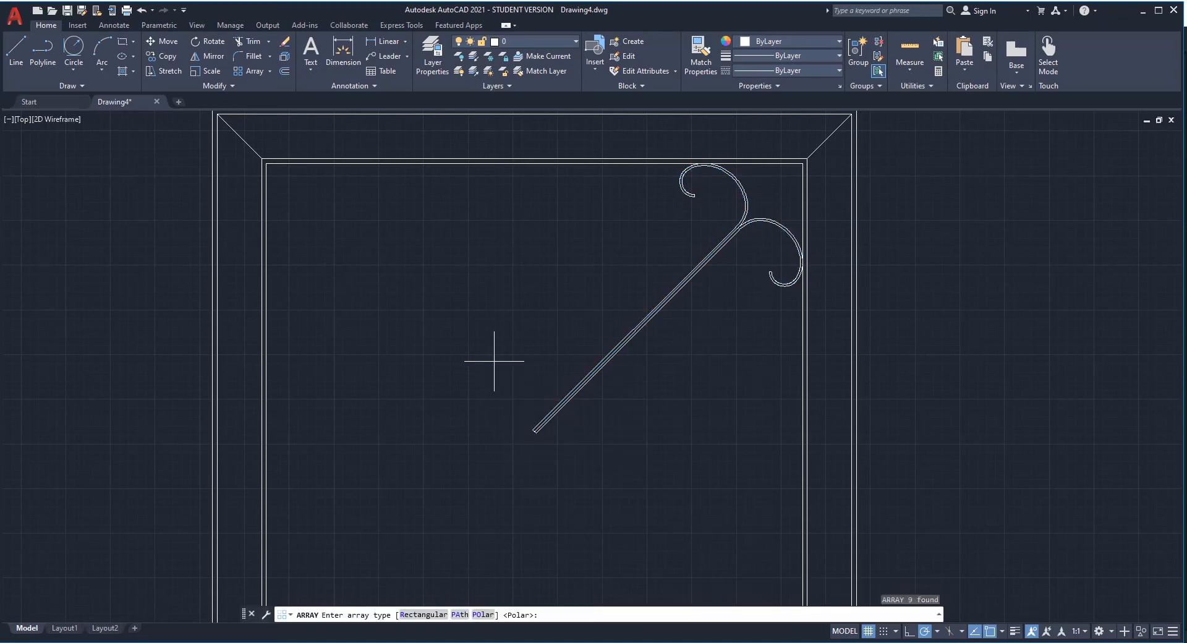
pyautogui.scroll(5, 527, 440)
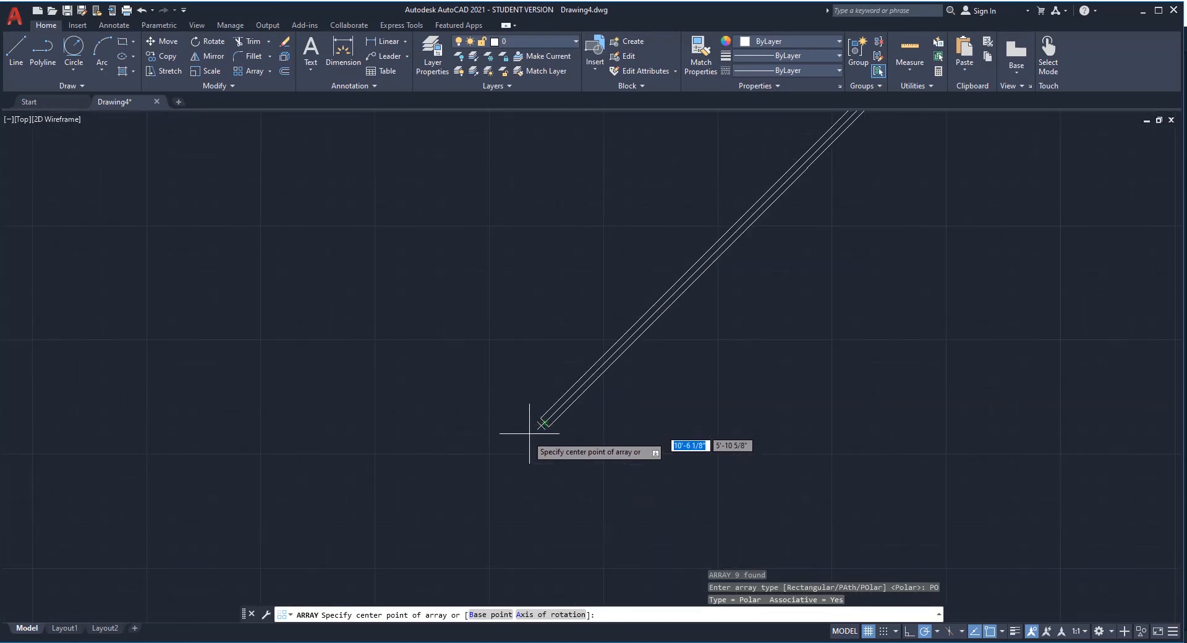
pyautogui.scroll(4, 538, 423)
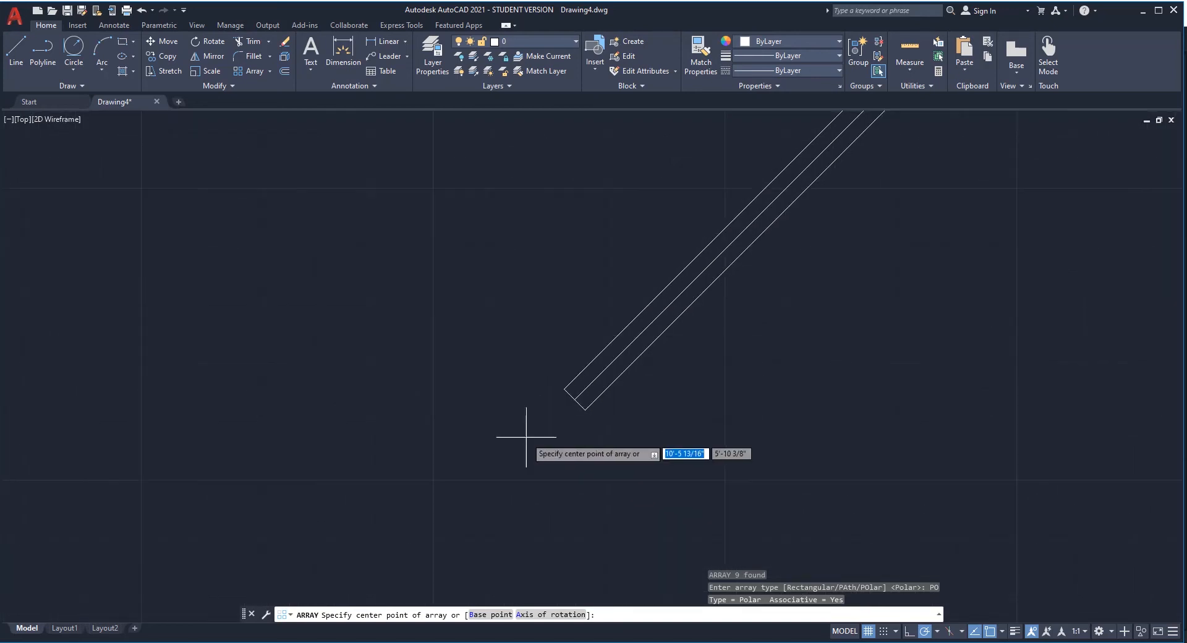
pyautogui.click(570, 399)
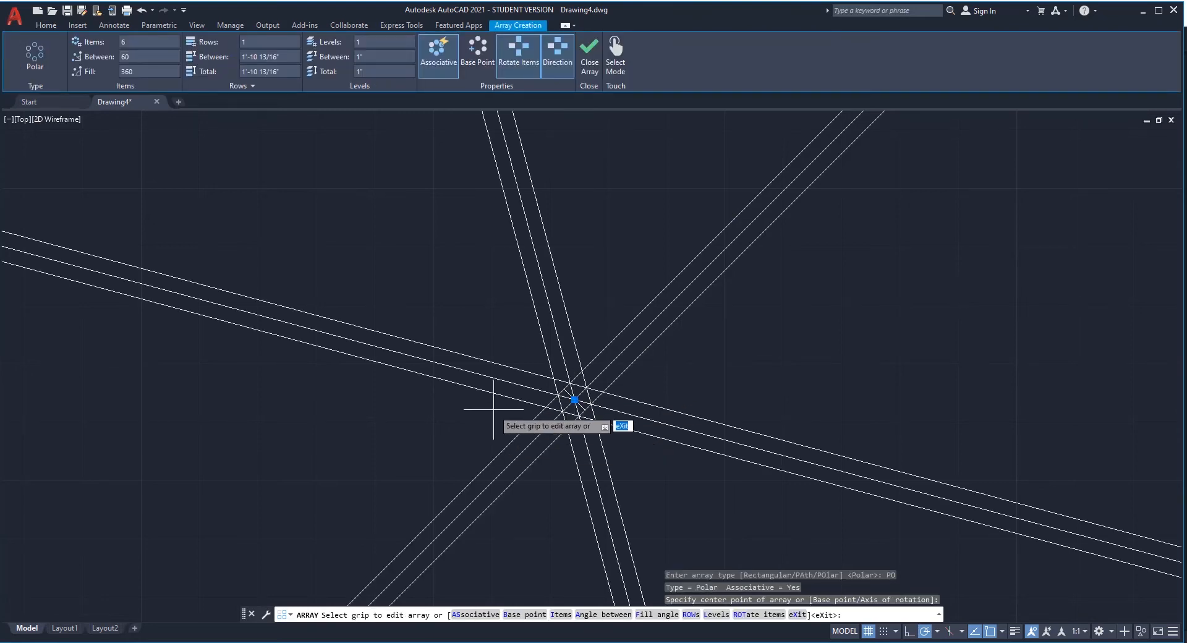
# Step: Set the polar array to 4 items and finish it
pyautogui.scroll(-6, 506, 408)
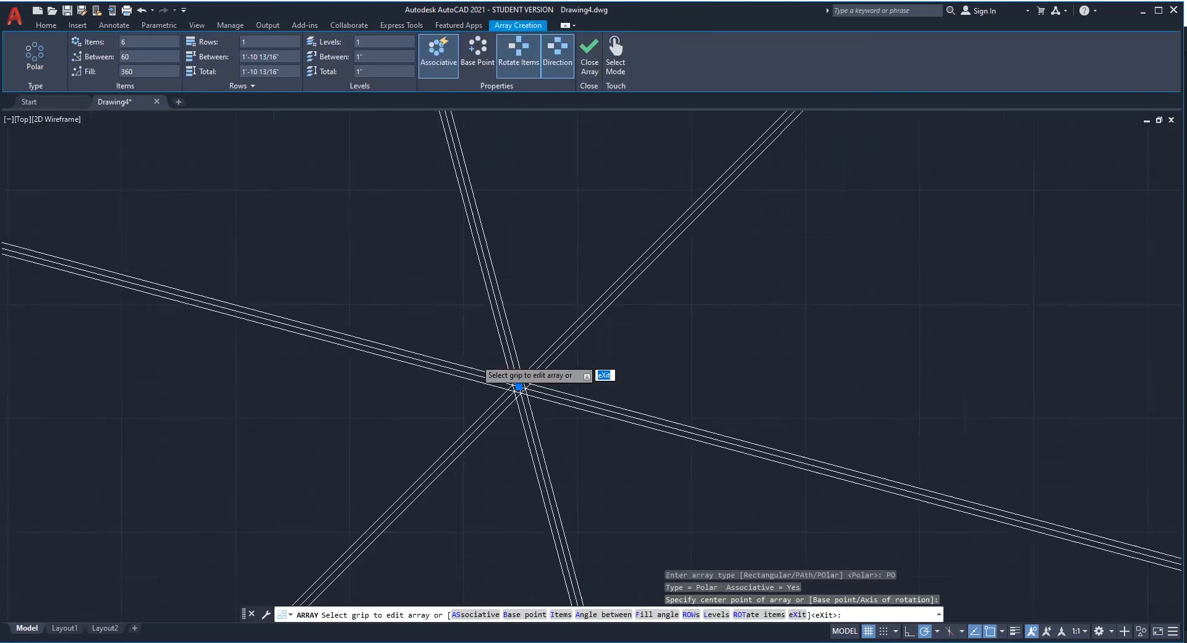
pyautogui.click(135, 41)
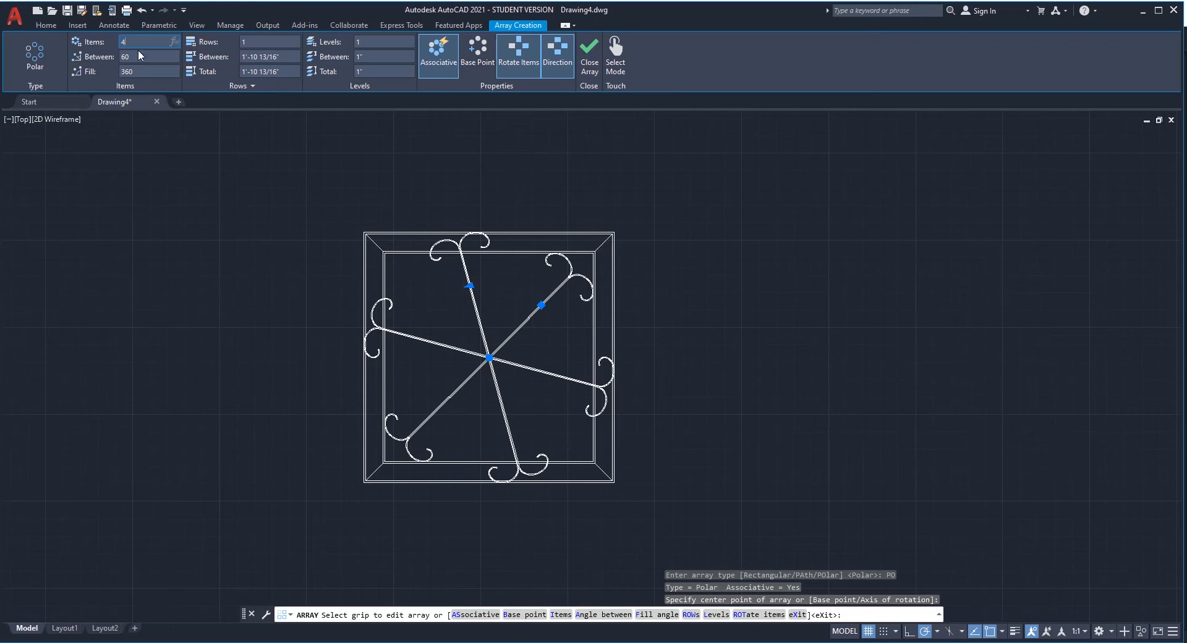
pyautogui.write('4')
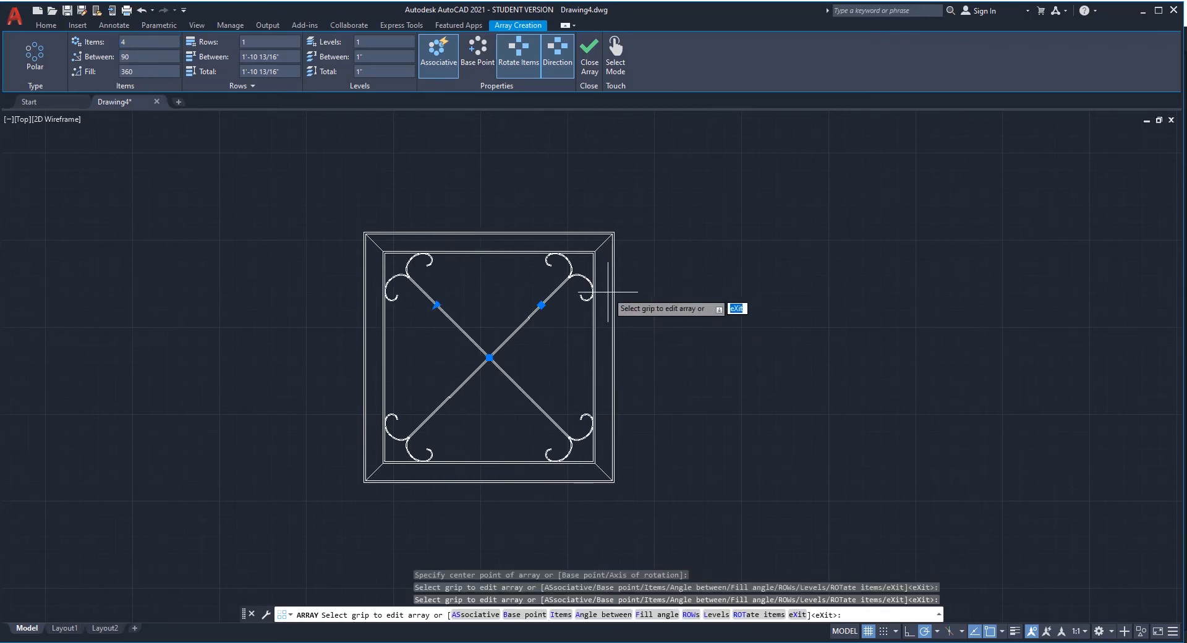
pyautogui.press('Return')
# Step: Explode the polar array of scrolls and diagonals into separate objects
pyautogui.scroll(2, 478, 348)
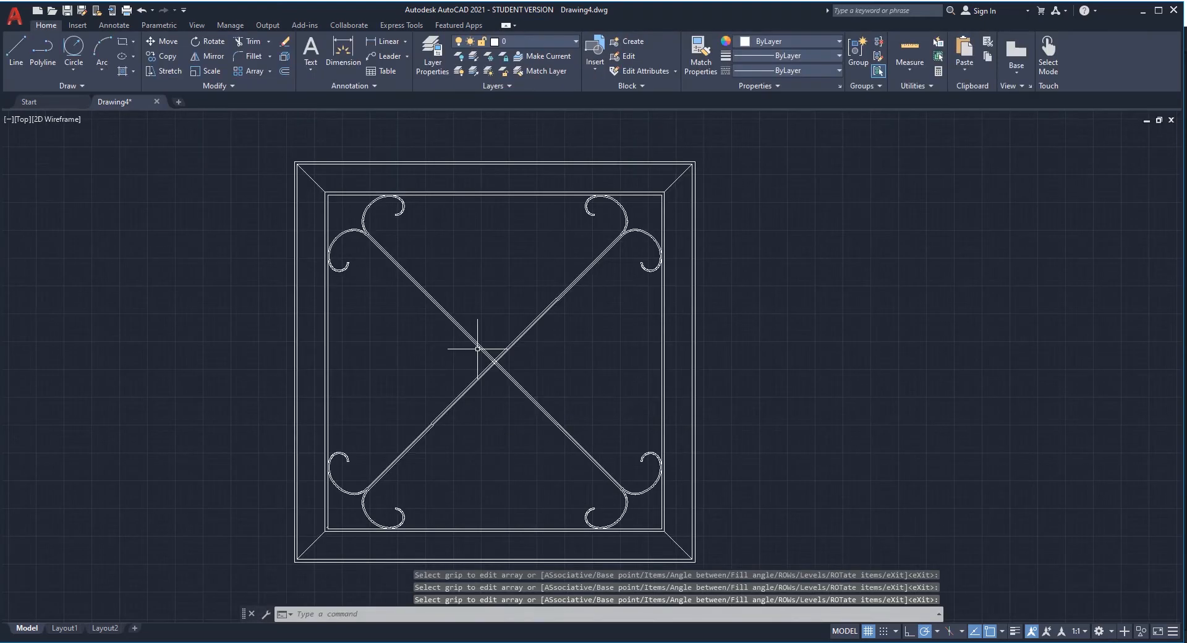
pyautogui.scroll(4, 478, 348)
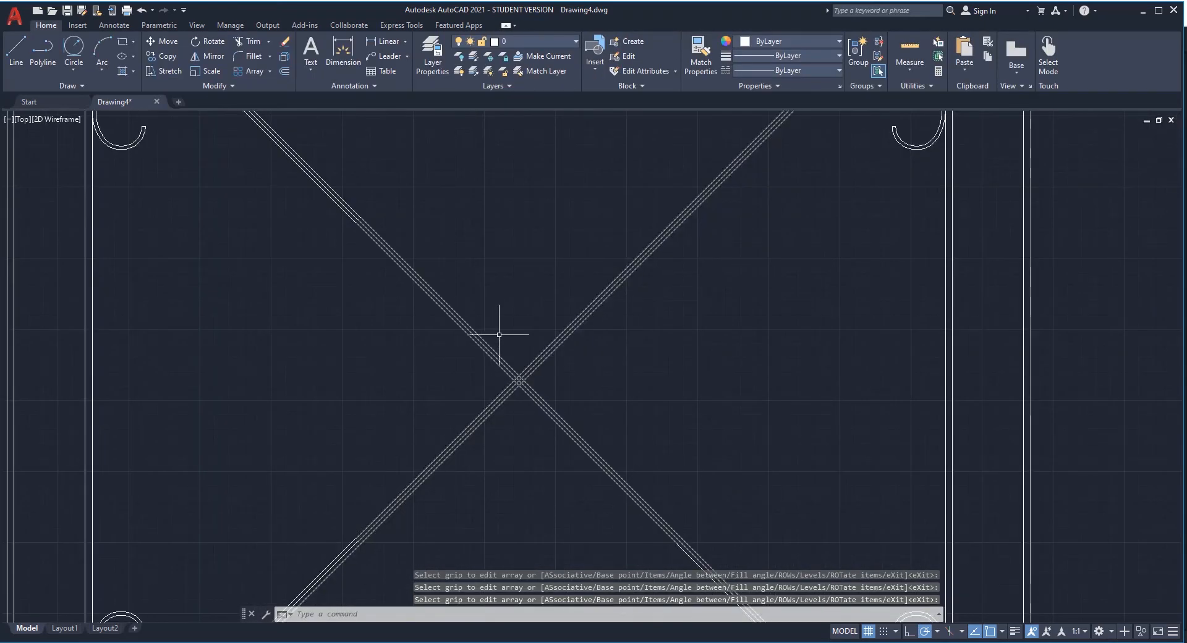
pyautogui.scroll(2, 535, 329)
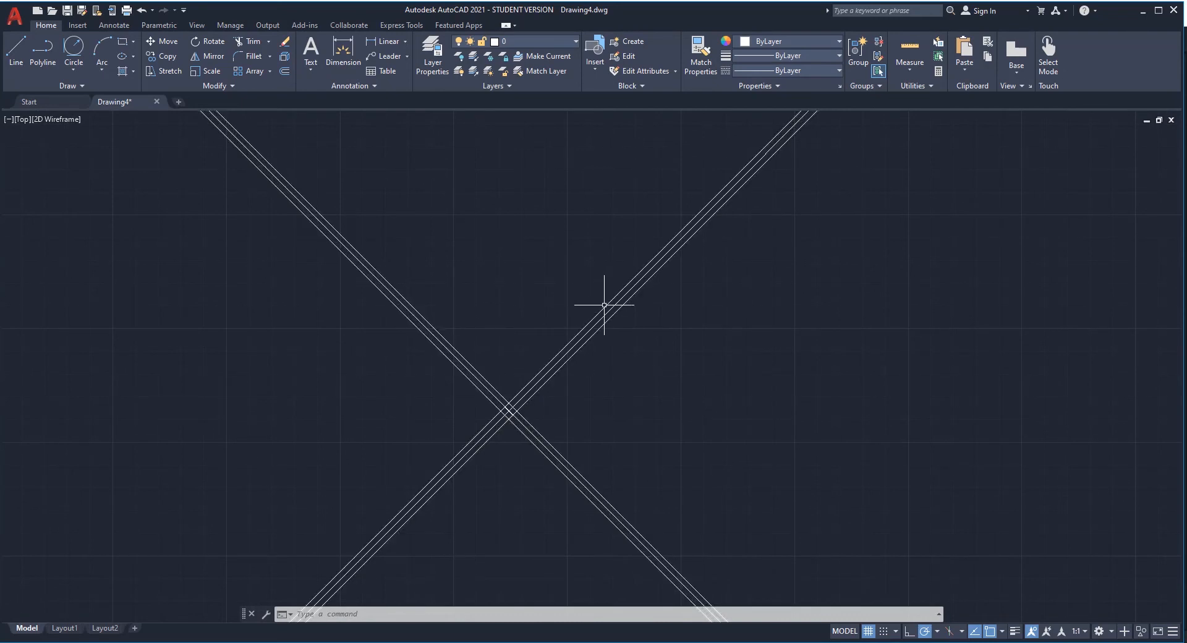
pyautogui.scroll(-1, 523, 331)
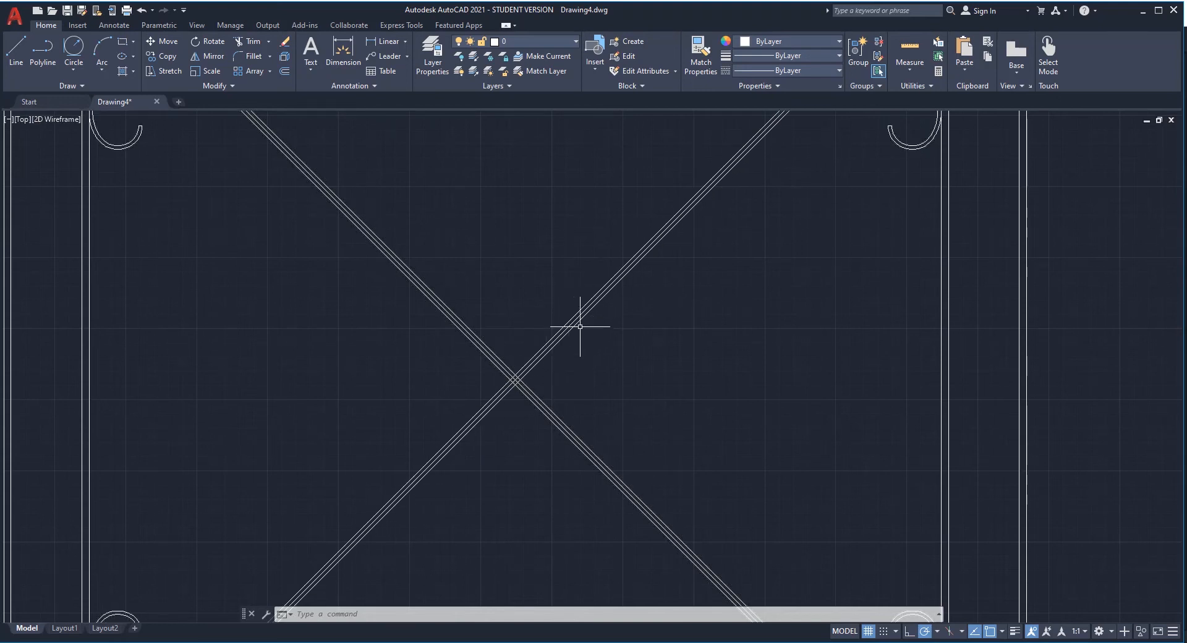
pyautogui.click(549, 352)
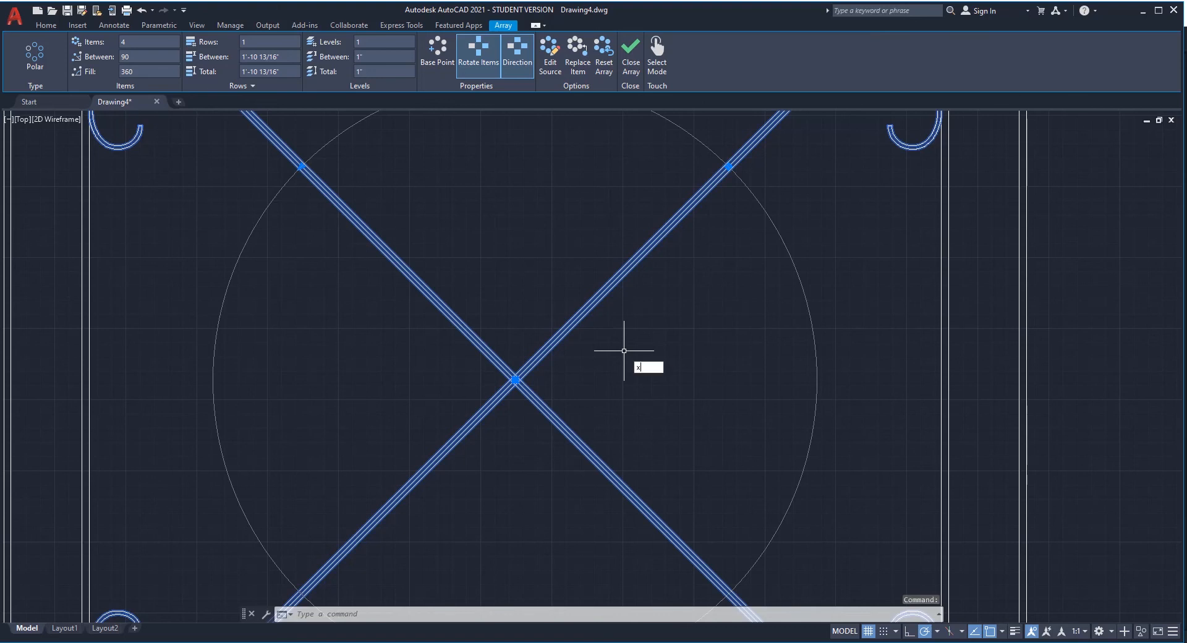
pyautogui.press('Return')
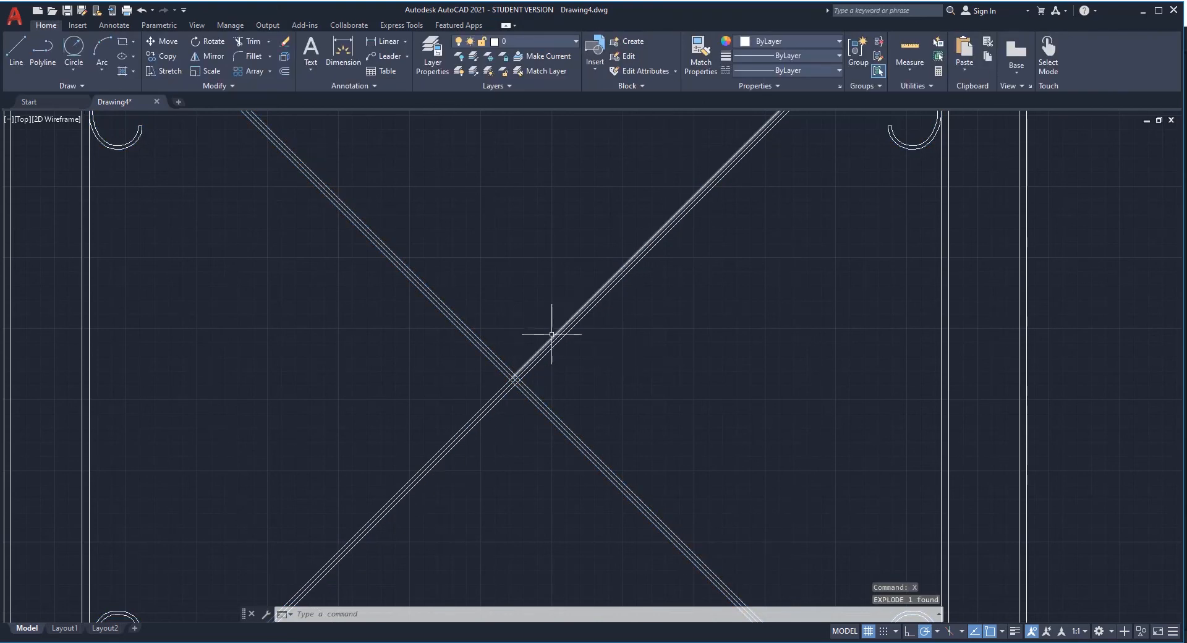
pyautogui.scroll(2, 519, 321)
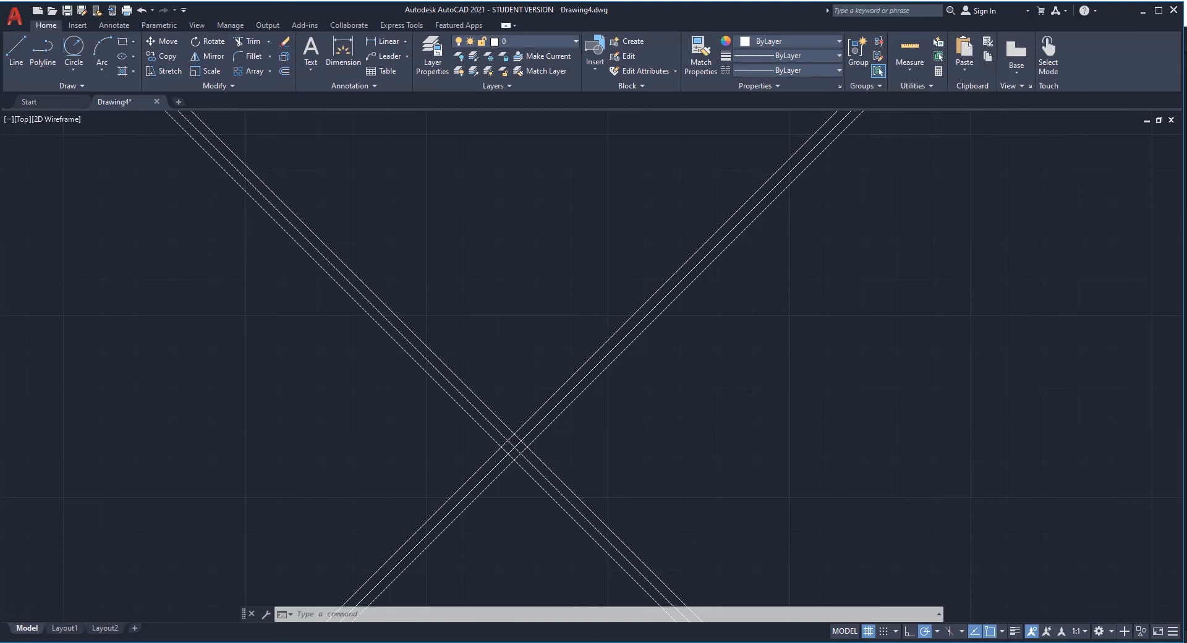
pyautogui.write('f')
pyautogui.press('Return')
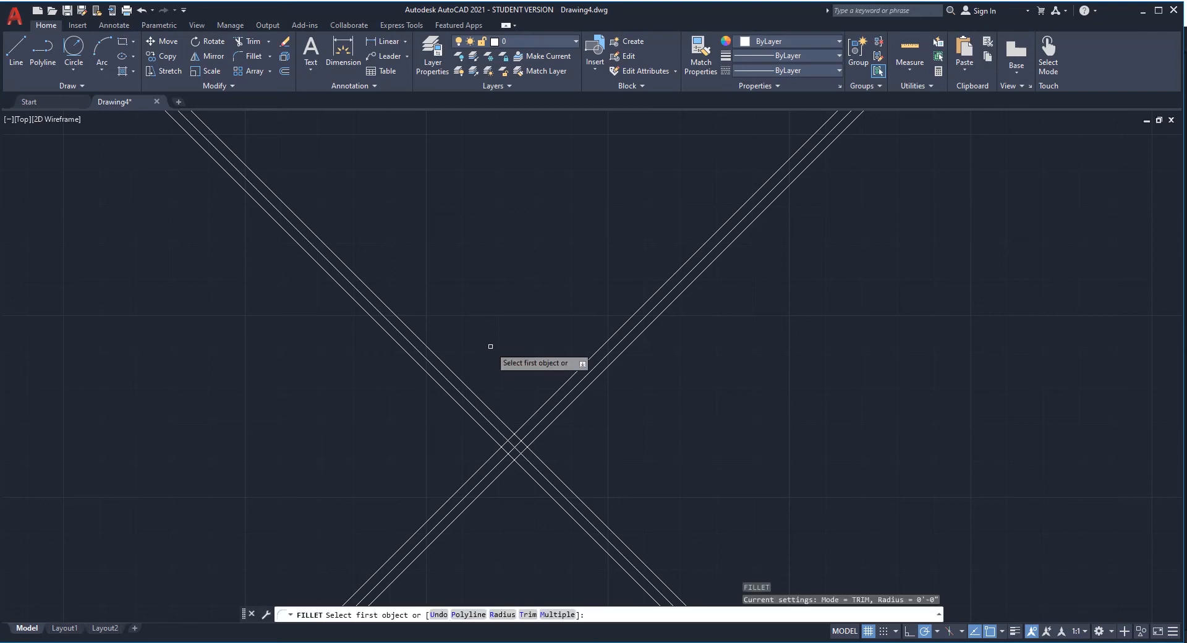
pyautogui.press('Return')
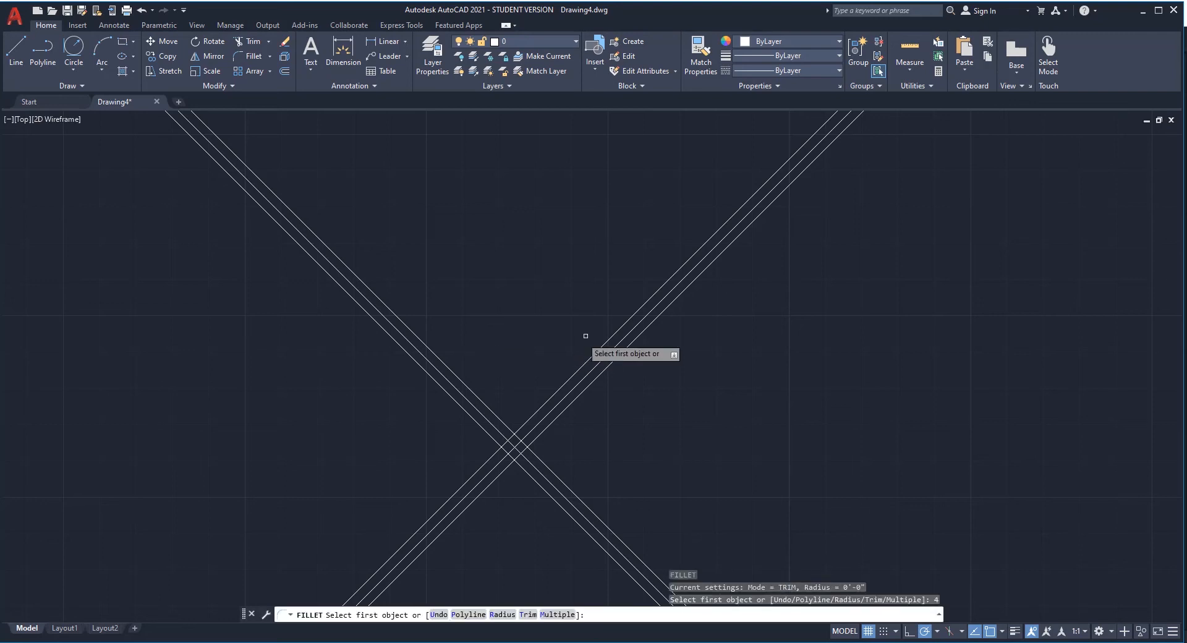
pyautogui.click(628, 323)
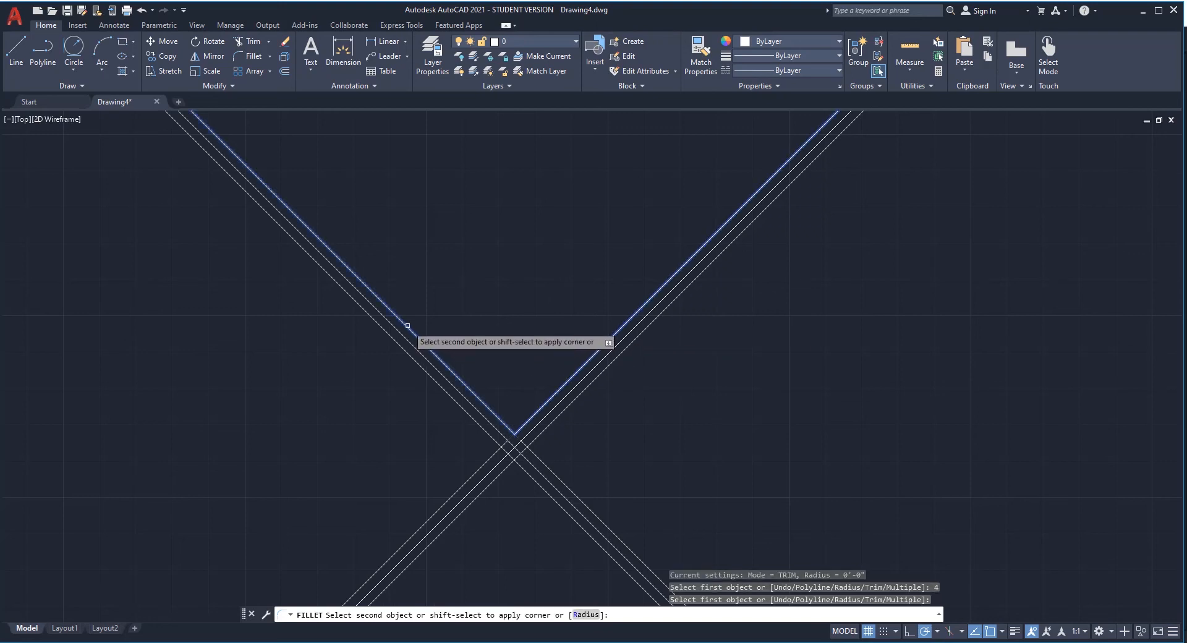
pyautogui.press('Escape')
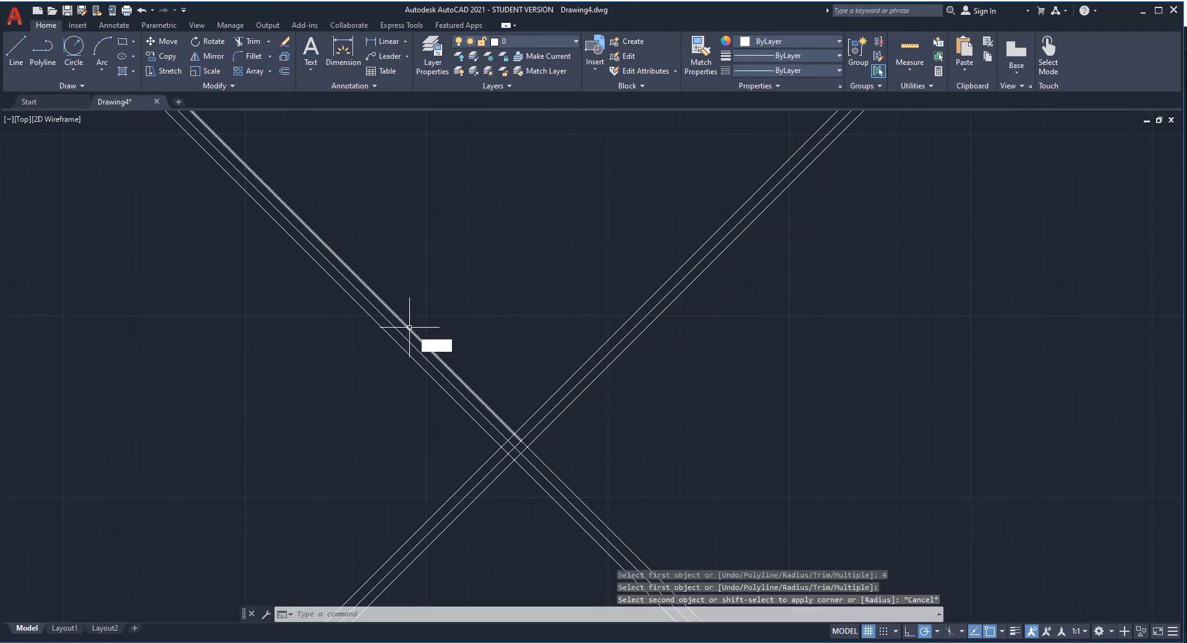
# Step: Fillet the two uppermost diagonal lines above the centre crossing with a radius of 4
pyautogui.press('Return')
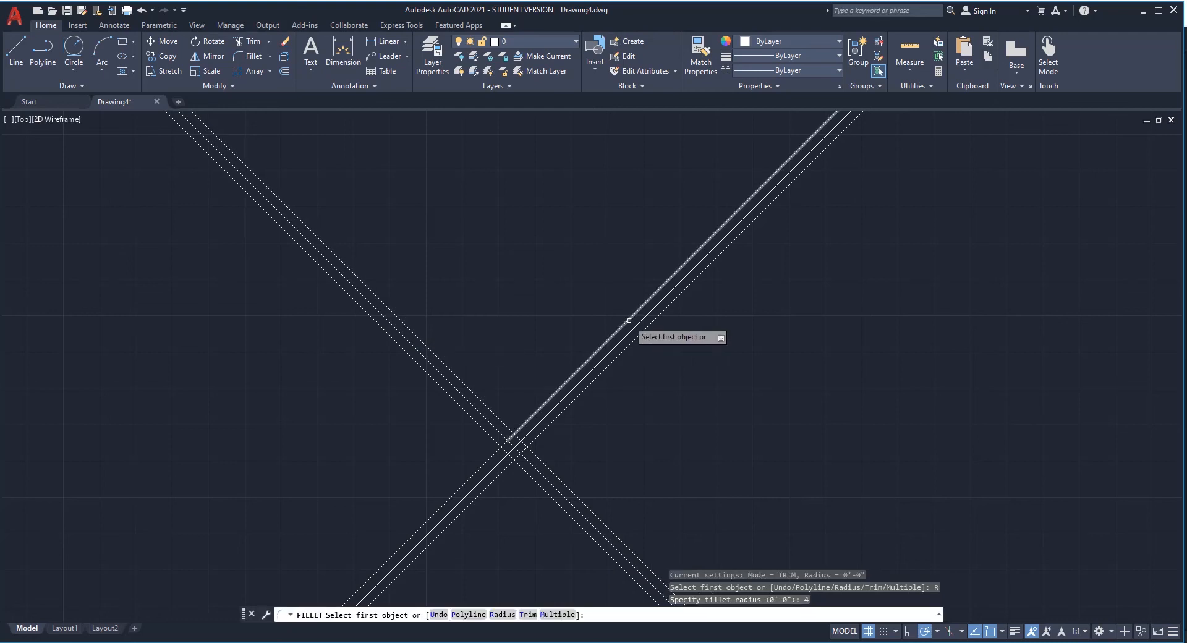
pyautogui.click(629, 320)
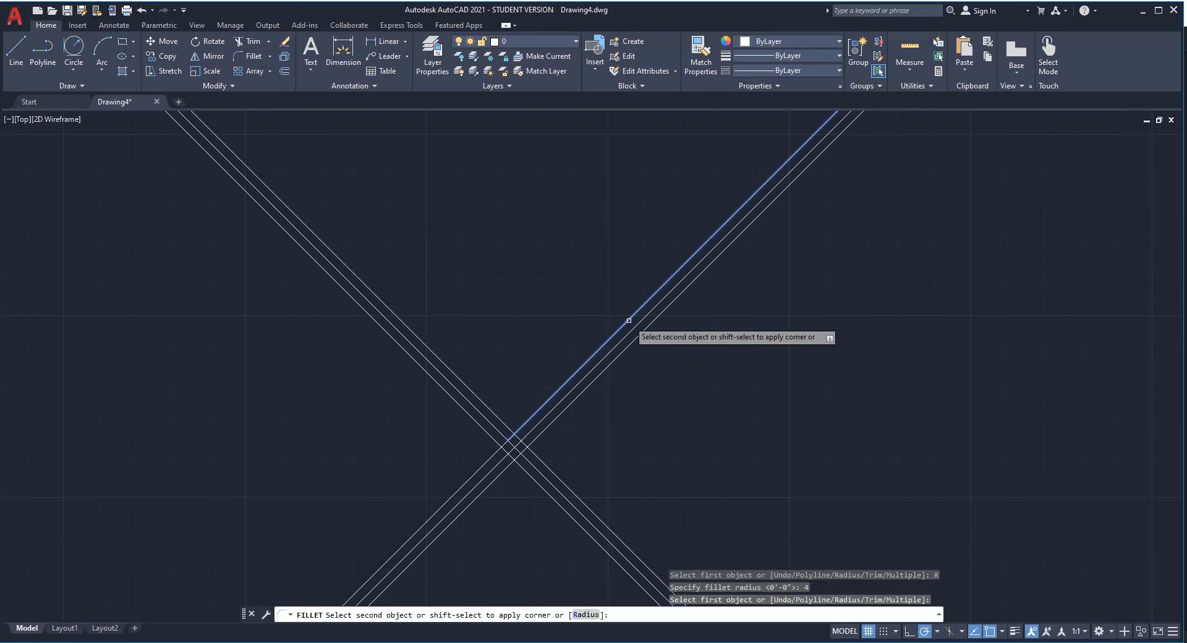
pyautogui.click(378, 300)
pyautogui.scroll(-4, 538, 342)
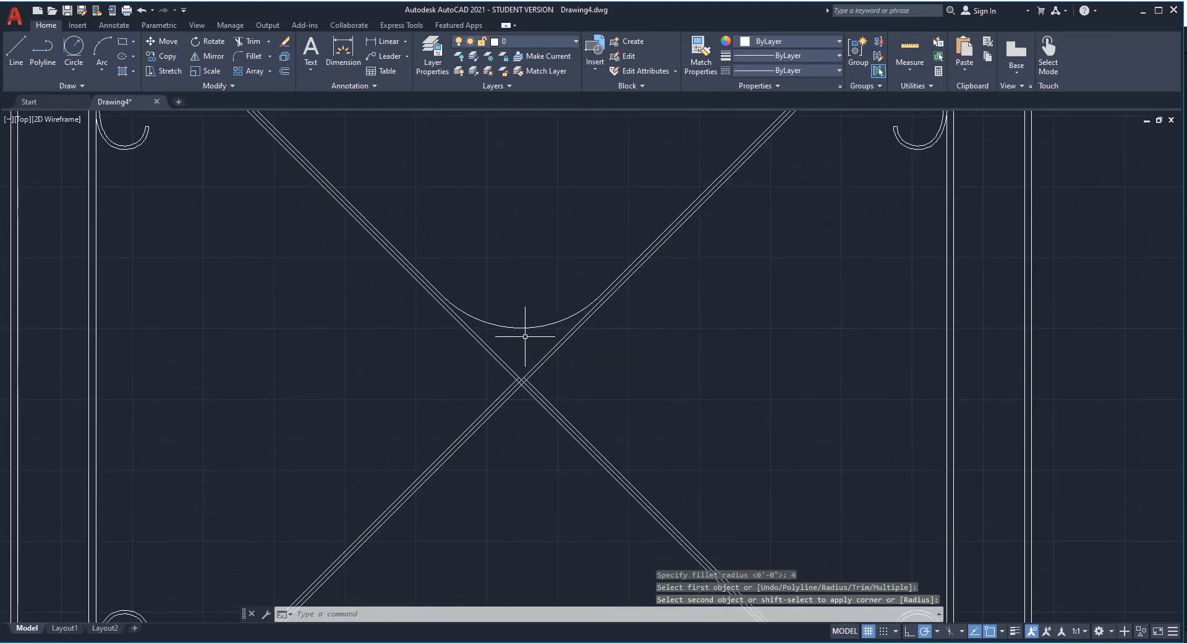
pyautogui.scroll(2, 399, 384)
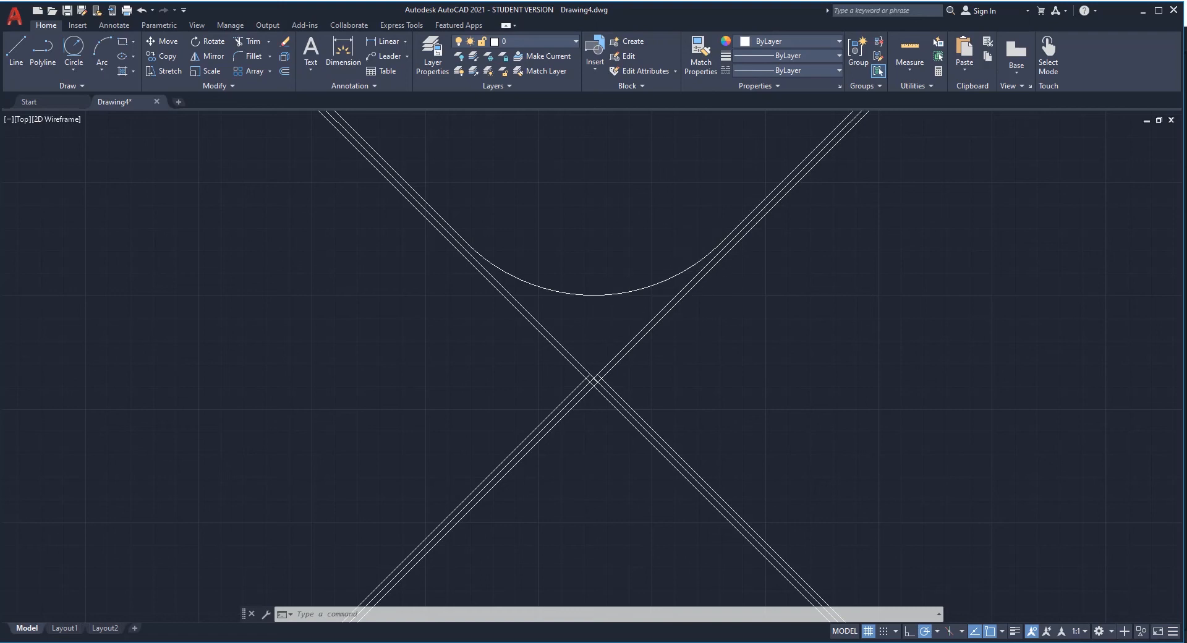
# Step: Undo the last fillet and instead fillet the middle lines of the two upper diagonal bars with a radius of 4
pyautogui.hotkey('ctrl', 'z')
pyautogui.hotkey('ctrl', 'z')
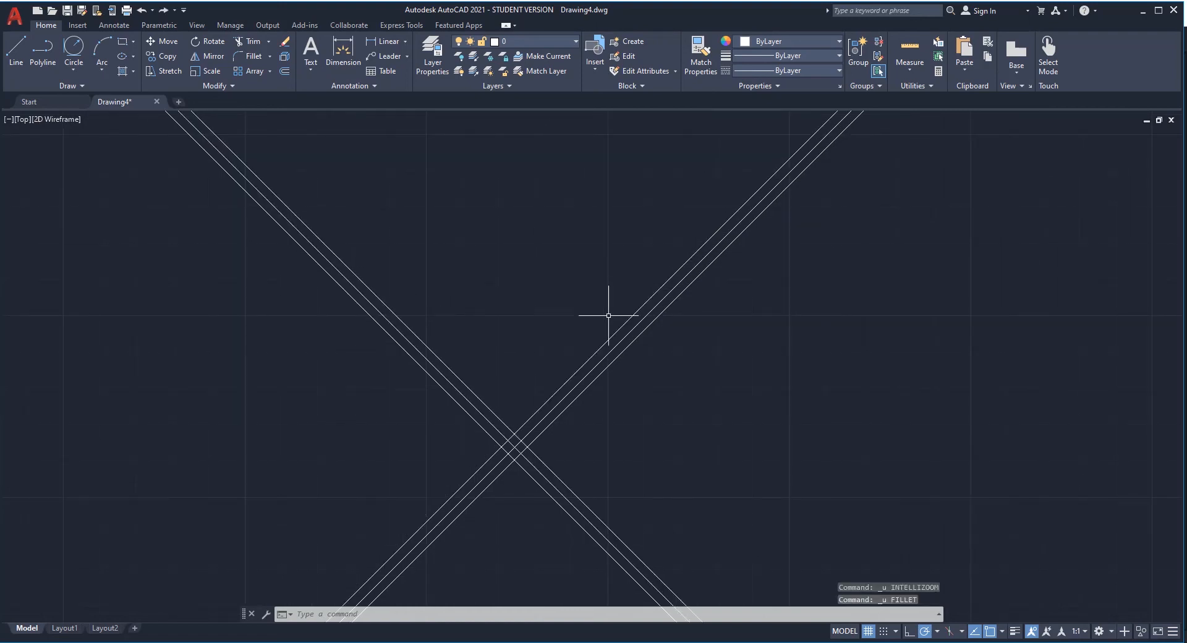
pyautogui.press('Escape')
pyautogui.write('f')
pyautogui.press('Return')
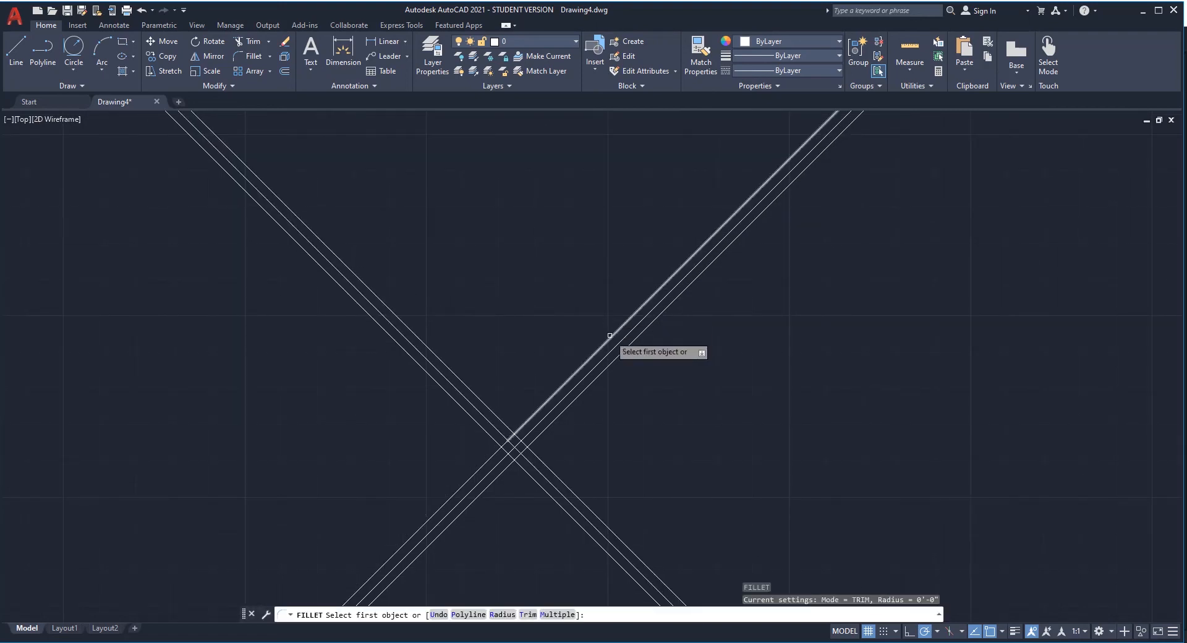
pyautogui.write('r')
pyautogui.press('Return')
pyautogui.write('4')
pyautogui.press('Return')
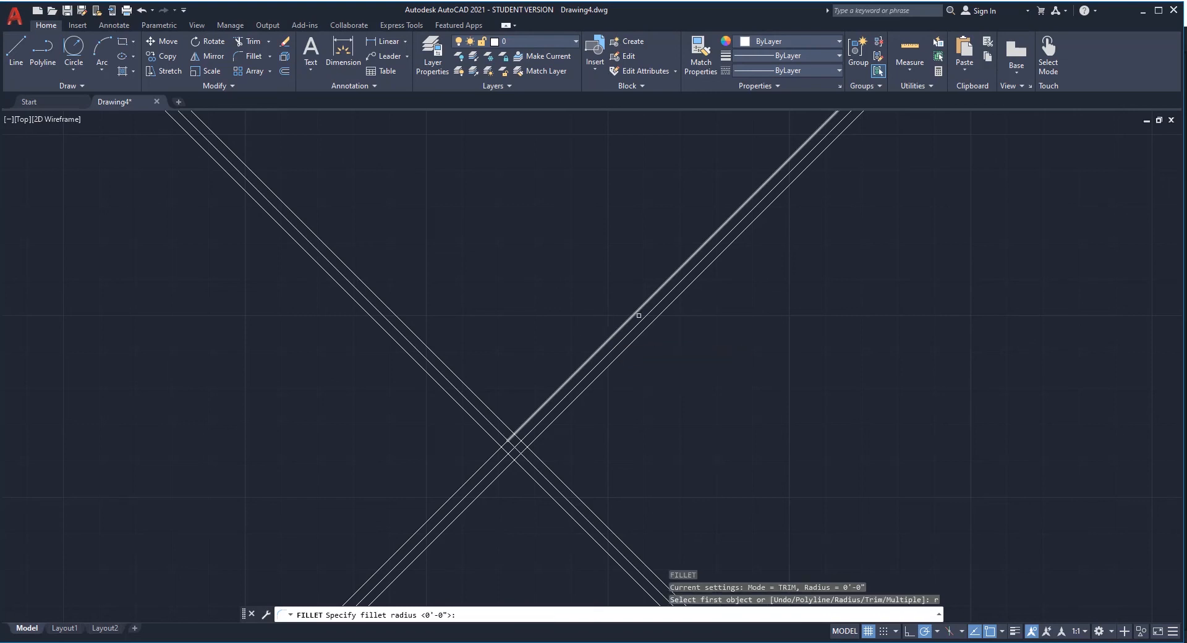
pyautogui.click(642, 318)
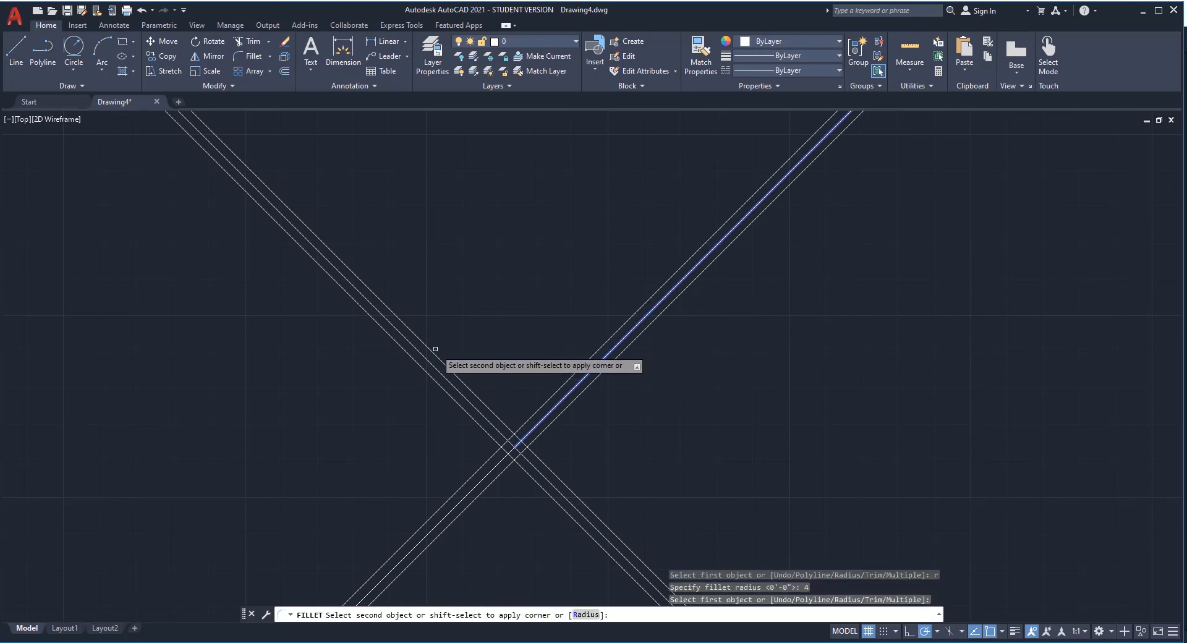
pyautogui.click(416, 348)
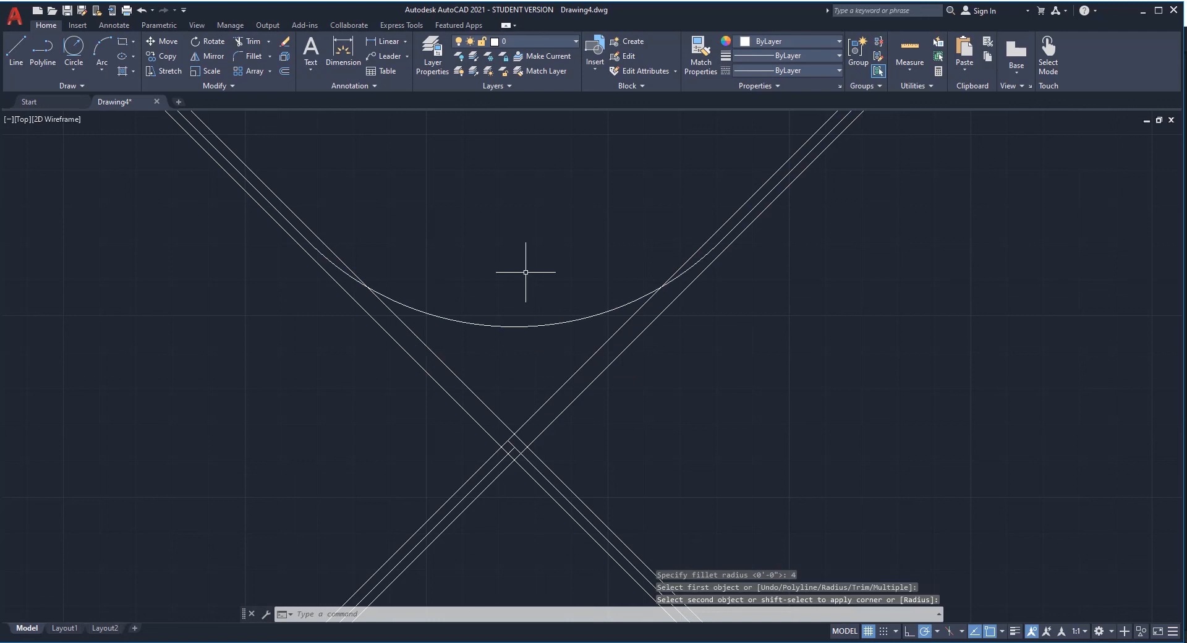
# Step: Fillet the middle lines of the two left-hand diagonal bars with the same radius of 4
pyautogui.scroll(-1, 525, 272)
pyautogui.press('space')
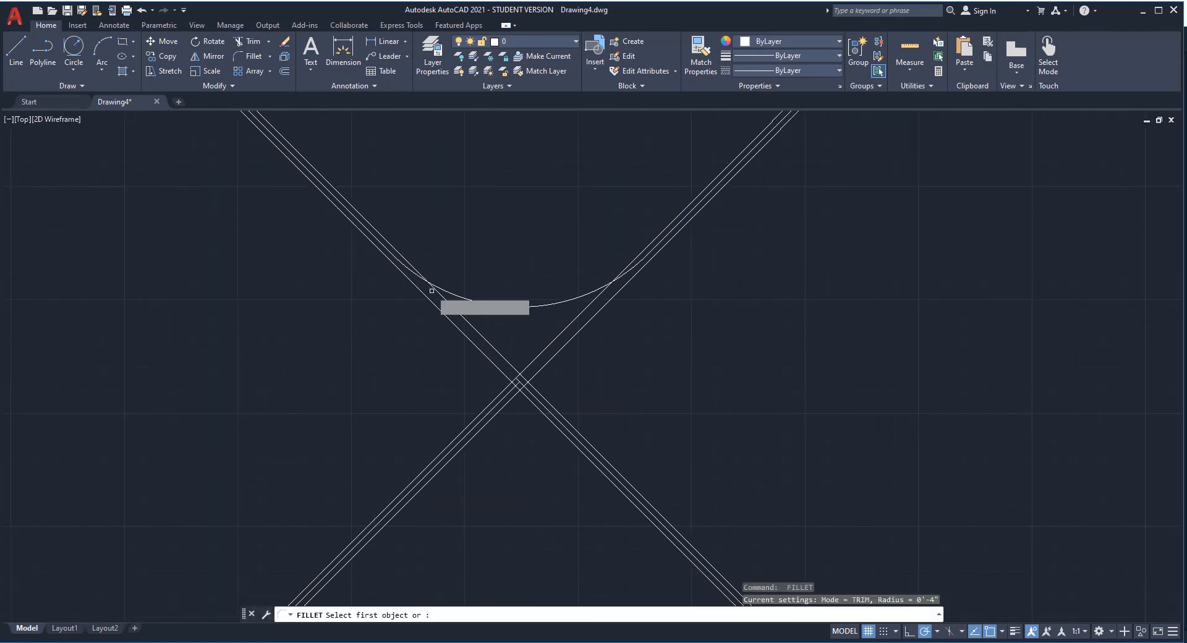
pyautogui.click(378, 240)
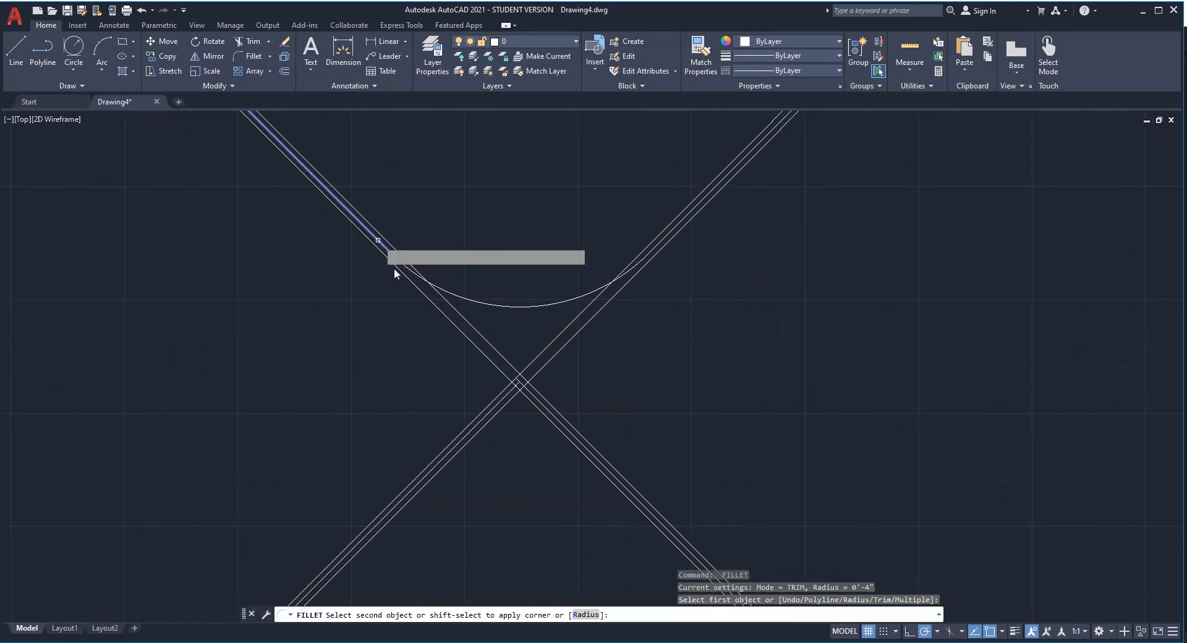
pyautogui.click(433, 471)
pyautogui.scroll(-2, 530, 277)
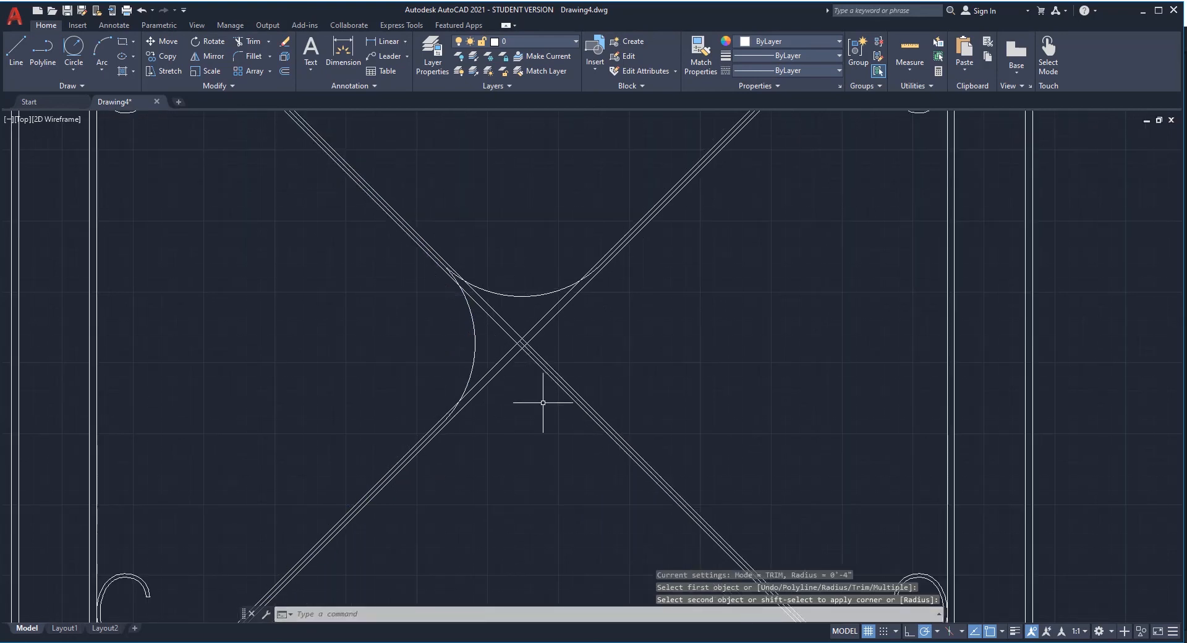
# Step: Fillet the middle lines below and to the right of the crossing with the same radius of 4
pyautogui.press('Return')
pyautogui.scroll(2, 425, 434)
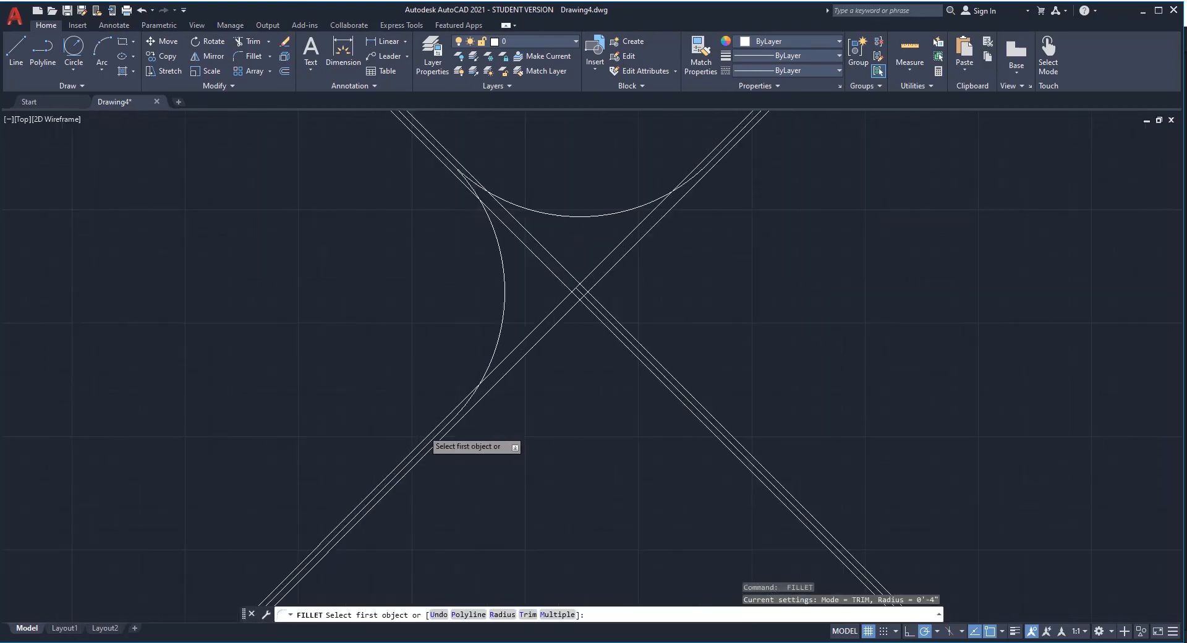
pyautogui.click(435, 438)
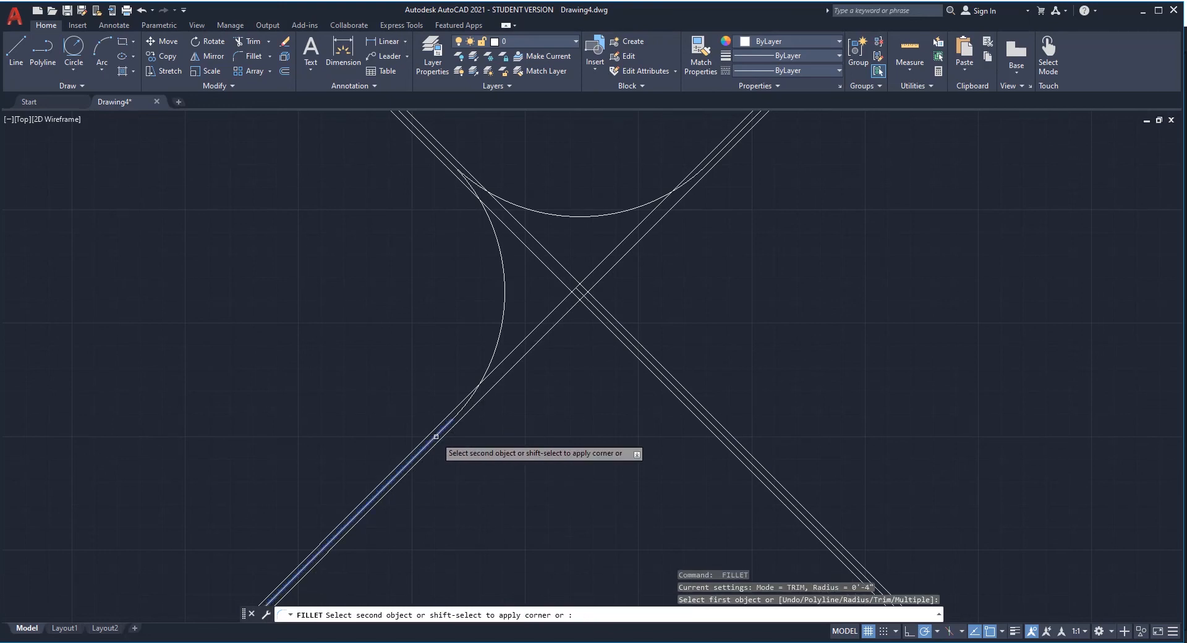
pyautogui.click(707, 418)
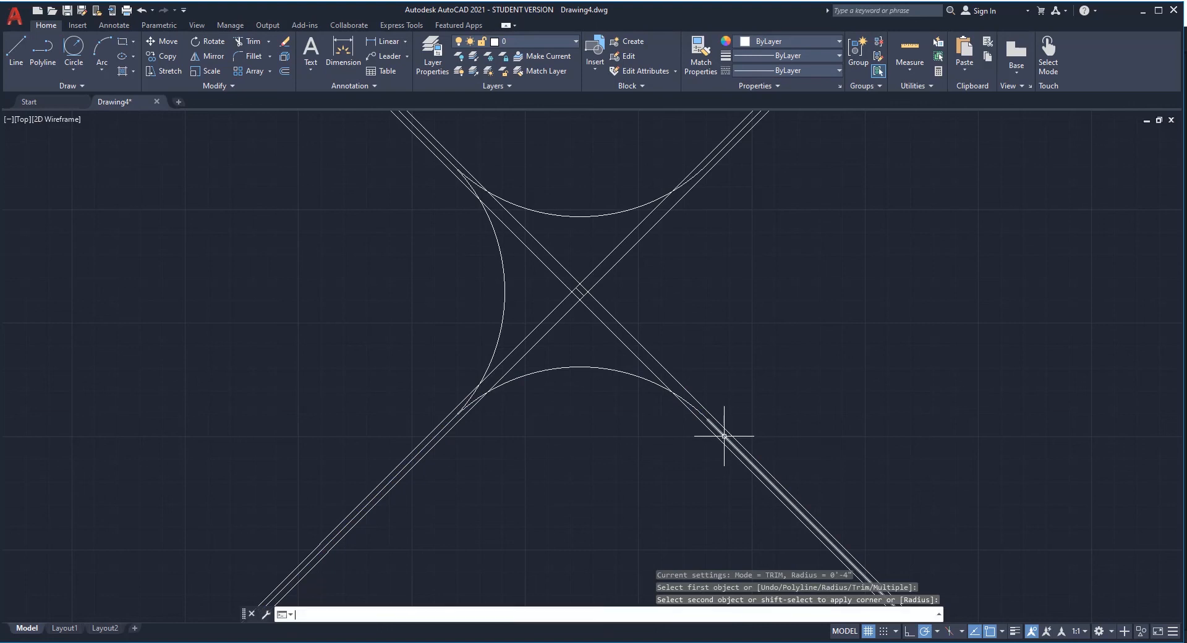
pyautogui.press('Return')
pyautogui.click(729, 438)
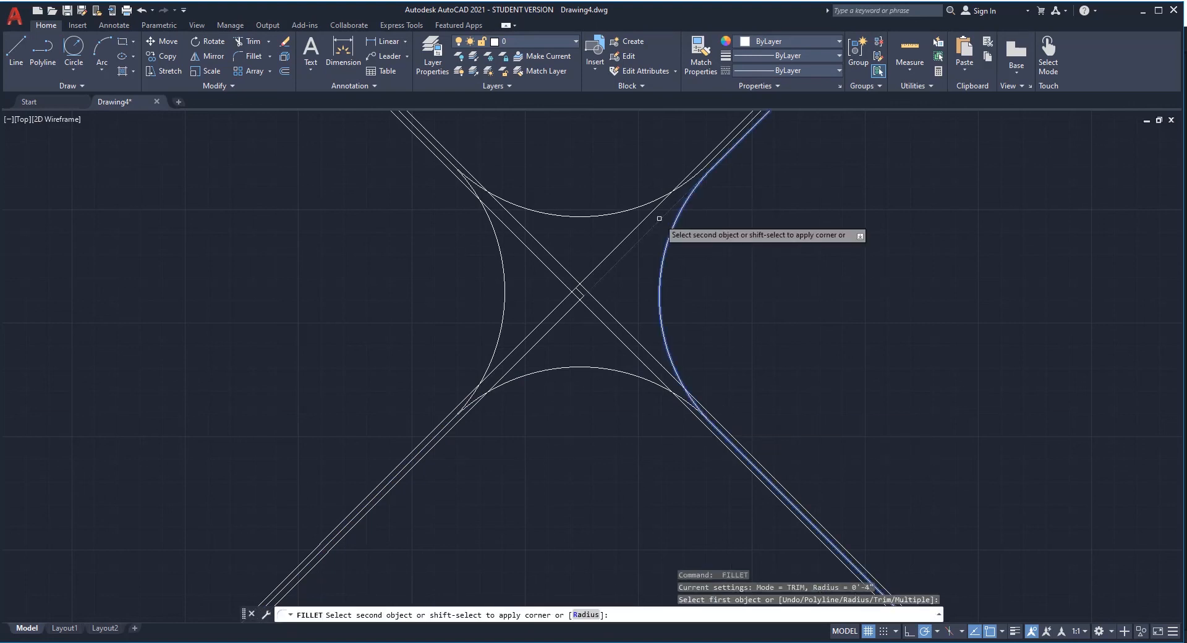
pyautogui.click(715, 159)
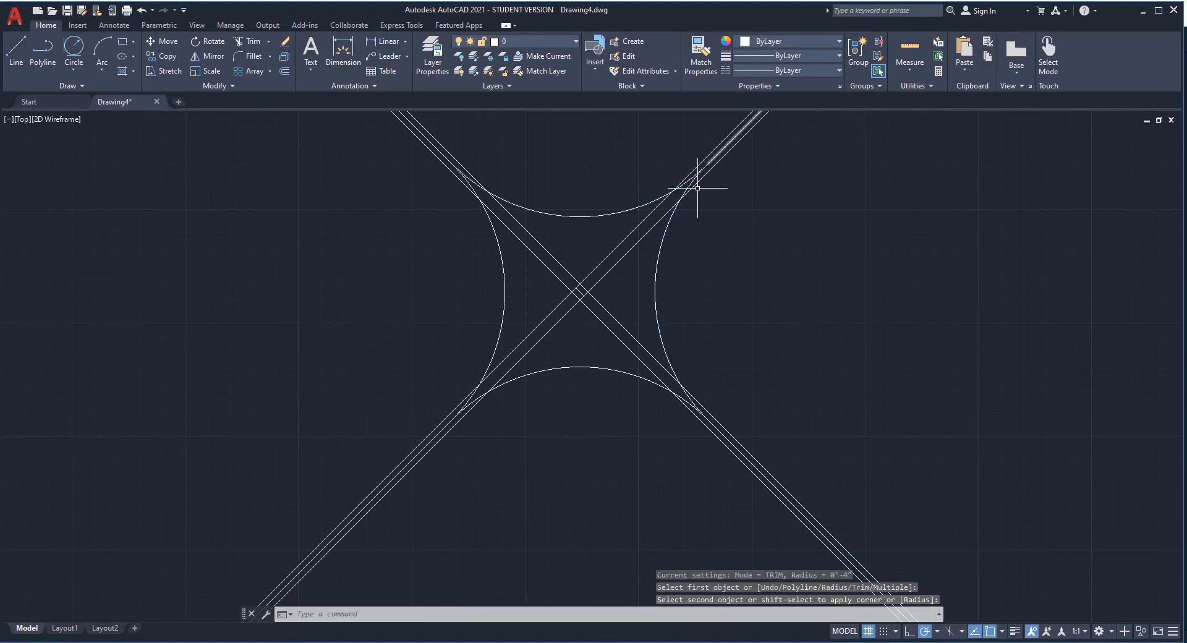
# Step: Using the four fillet arcs as cutting edges, trim away the two lower bars' lines inside the central area
pyautogui.scroll(-3, 575, 330)
pyautogui.scroll(3, 561, 234)
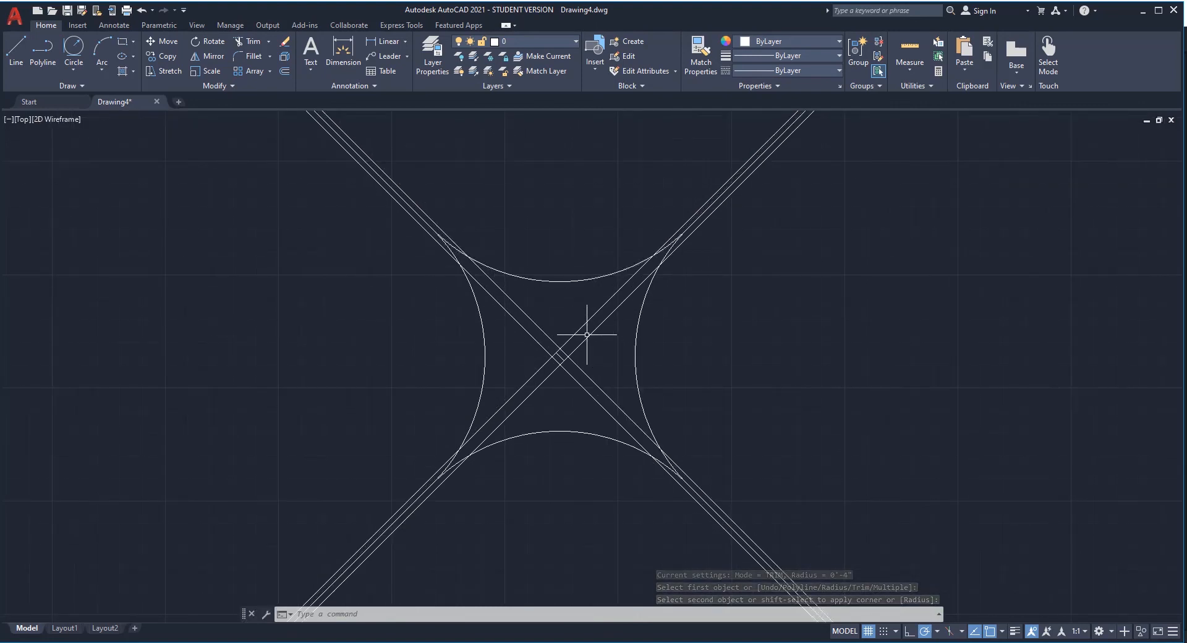
pyautogui.click(601, 253)
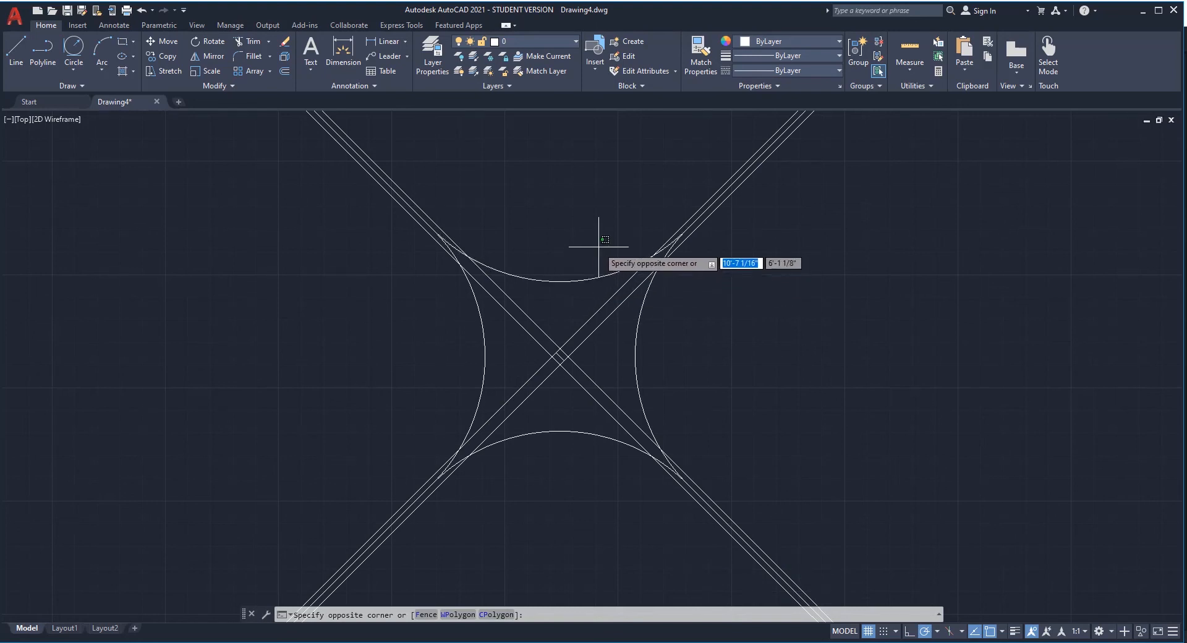
pyautogui.click(596, 262)
pyautogui.click(595, 264)
pyautogui.click(583, 283)
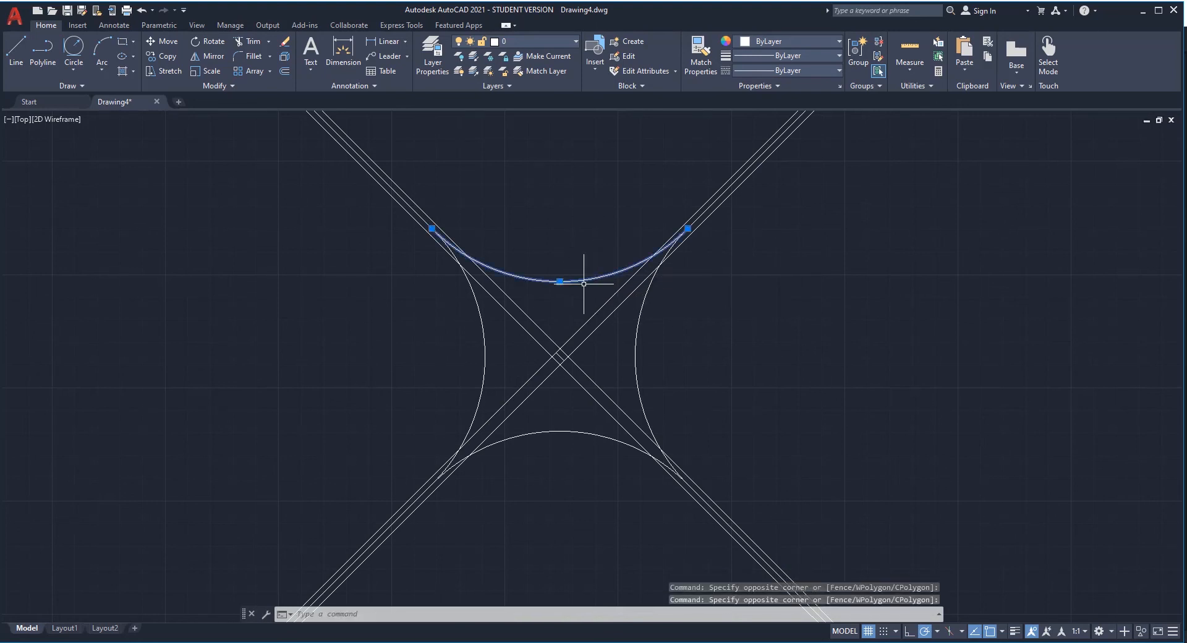
pyautogui.click(492, 350)
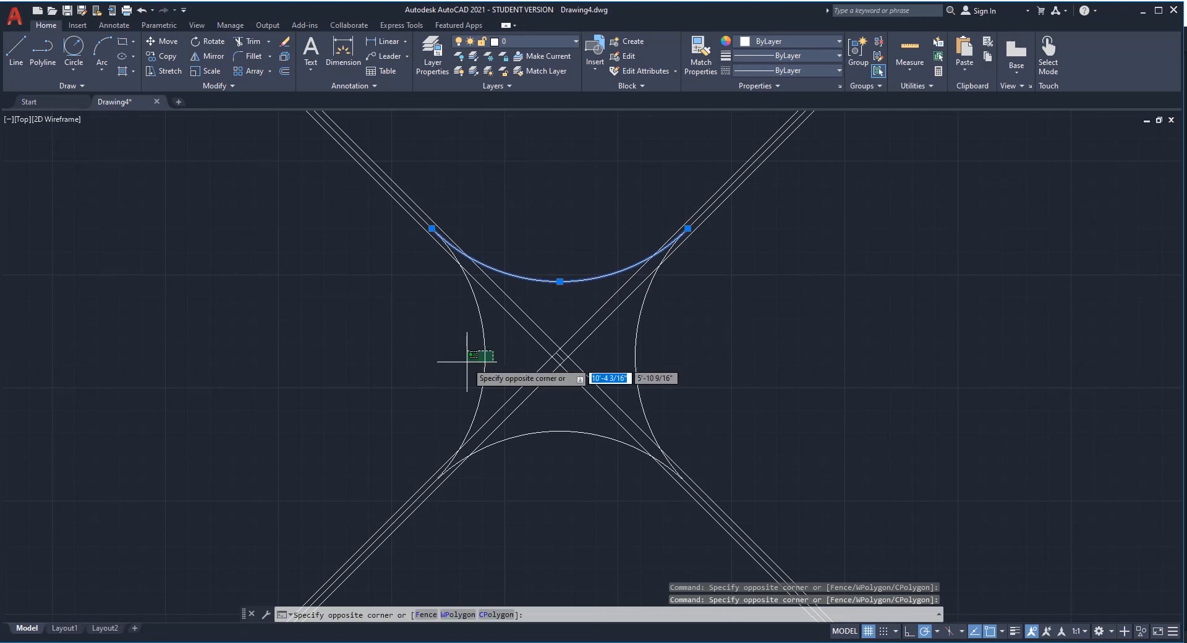
pyautogui.click(488, 387)
pyautogui.click(588, 434)
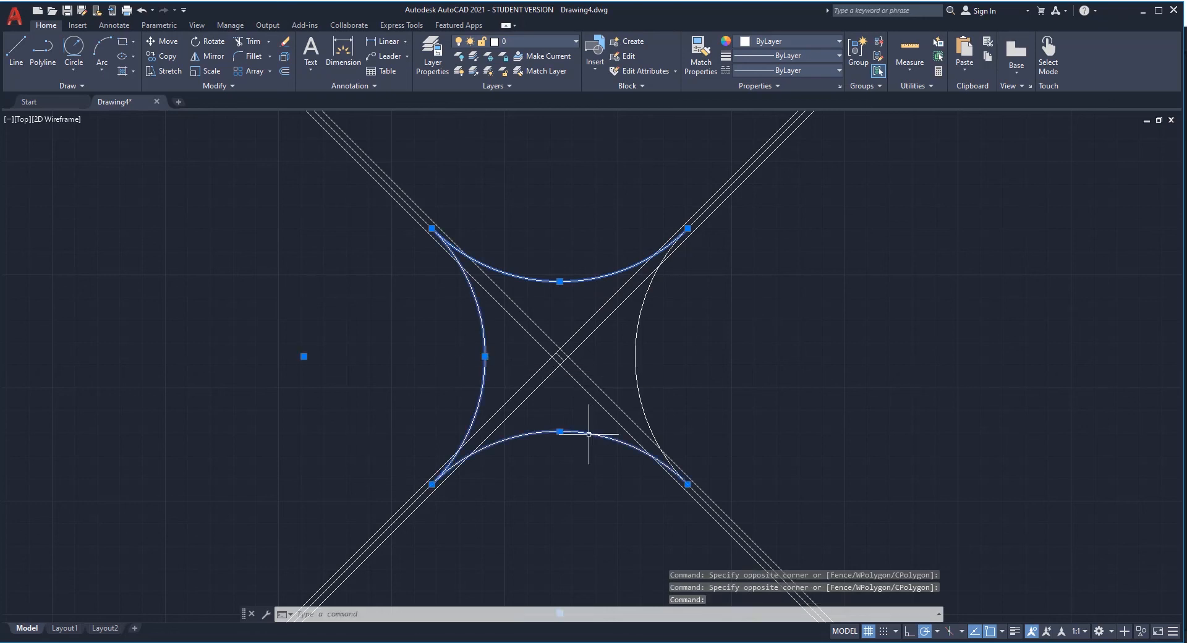
pyautogui.click(646, 362)
pyautogui.click(629, 362)
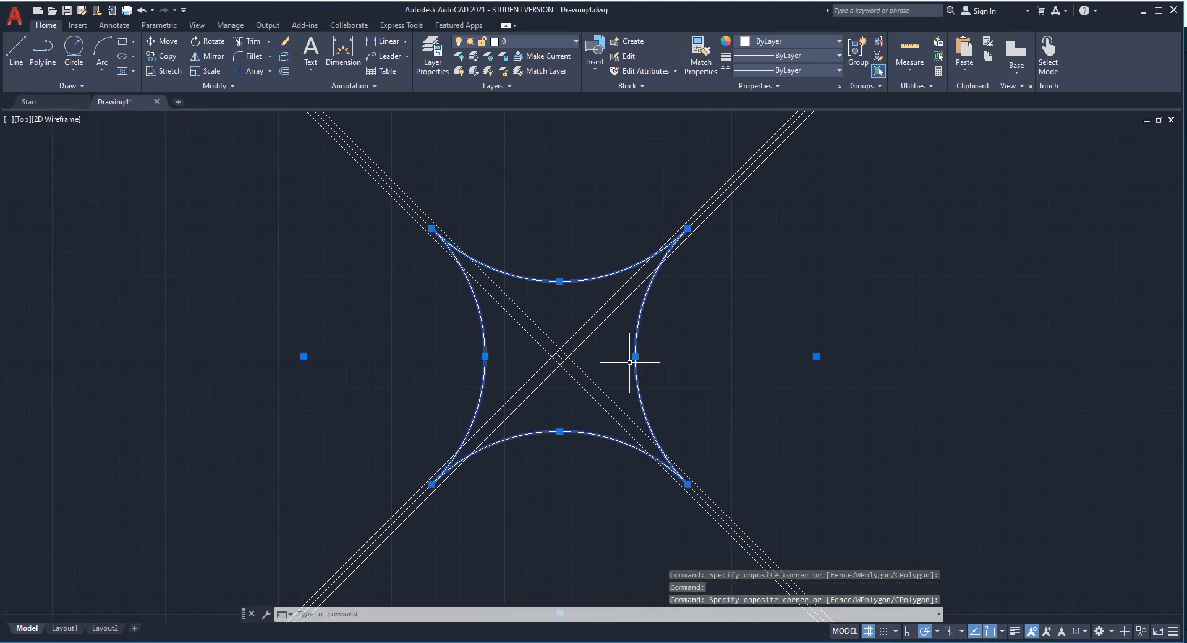
pyautogui.press('Return')
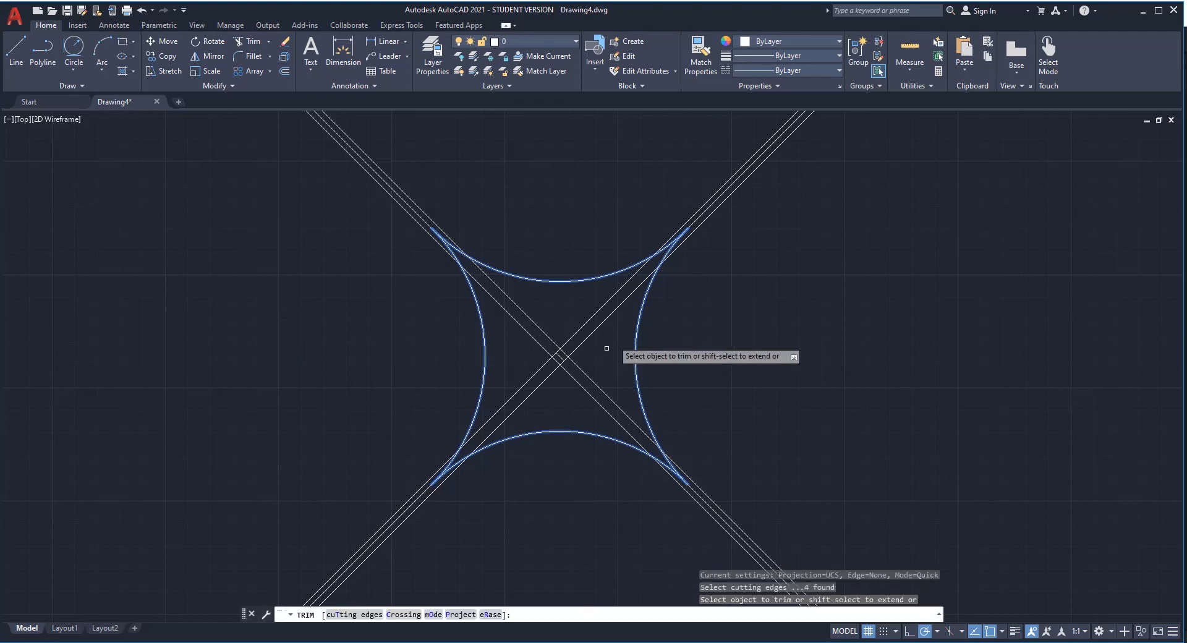
pyautogui.click(613, 340)
pyautogui.click(538, 384)
pyautogui.press('Return')
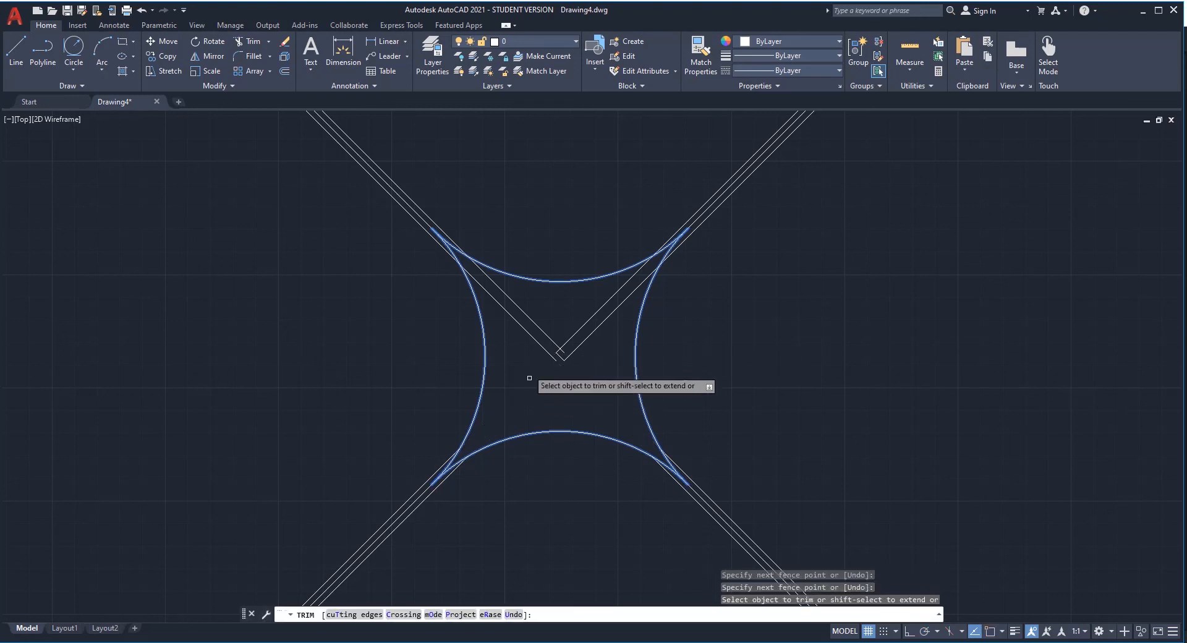
# Step: Trim away the two upper bars' lines inside the four arcs and finish the trim
pyautogui.click(545, 319)
pyautogui.click(504, 344)
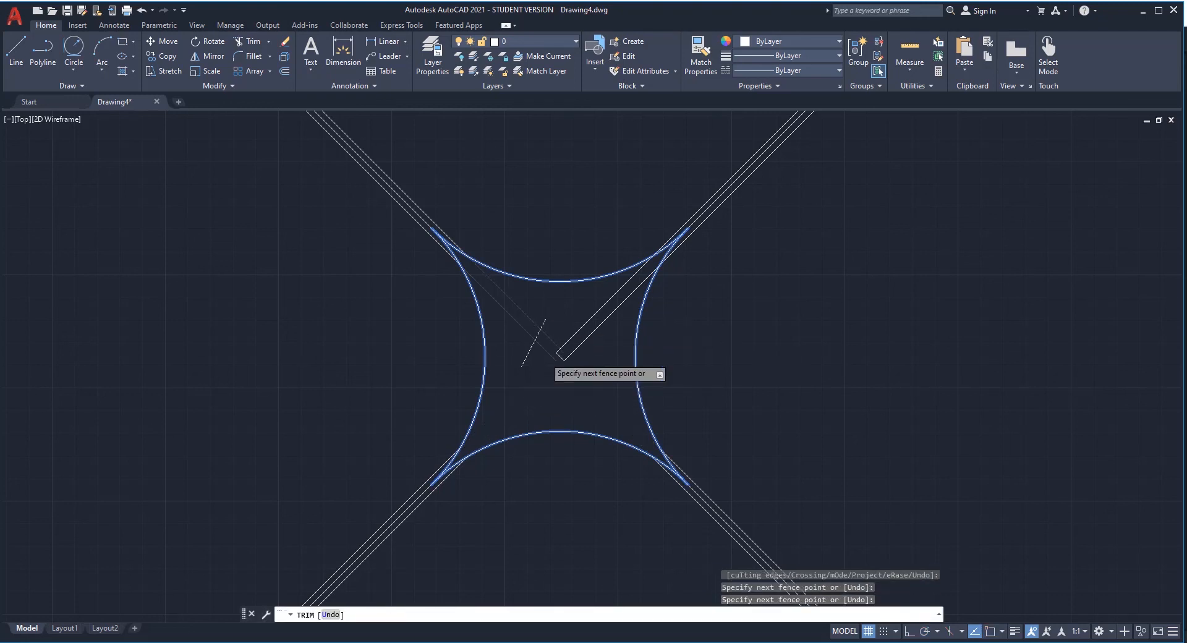
pyautogui.press('Return')
pyautogui.click(567, 307)
pyautogui.click(596, 352)
pyautogui.press('Return')
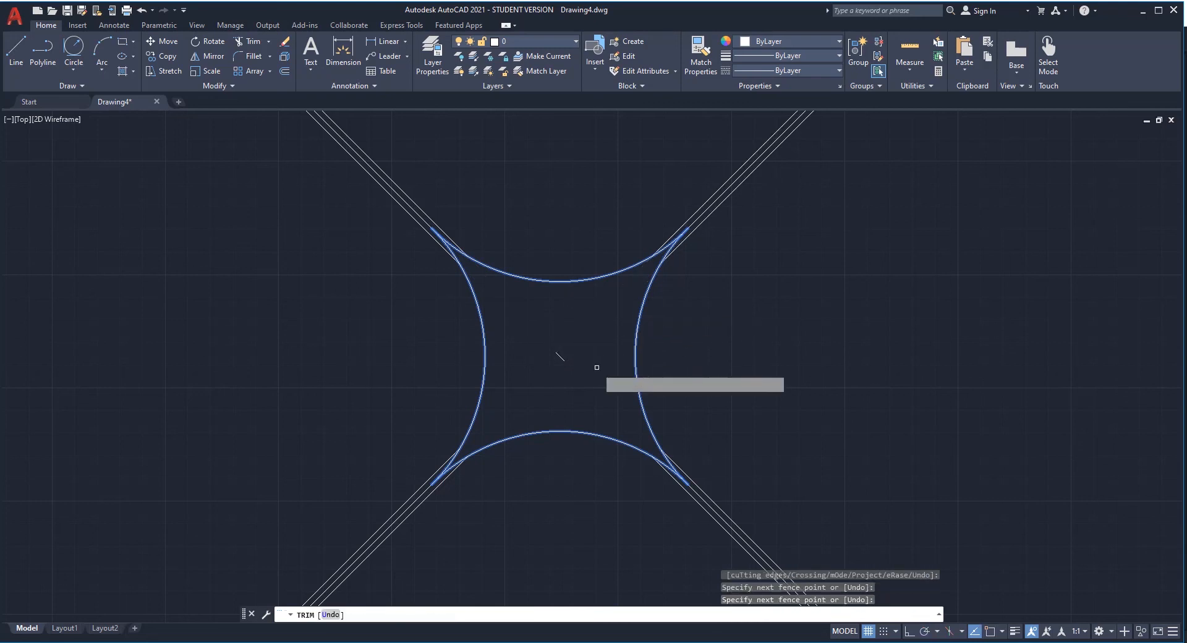
pyautogui.press('Escape')
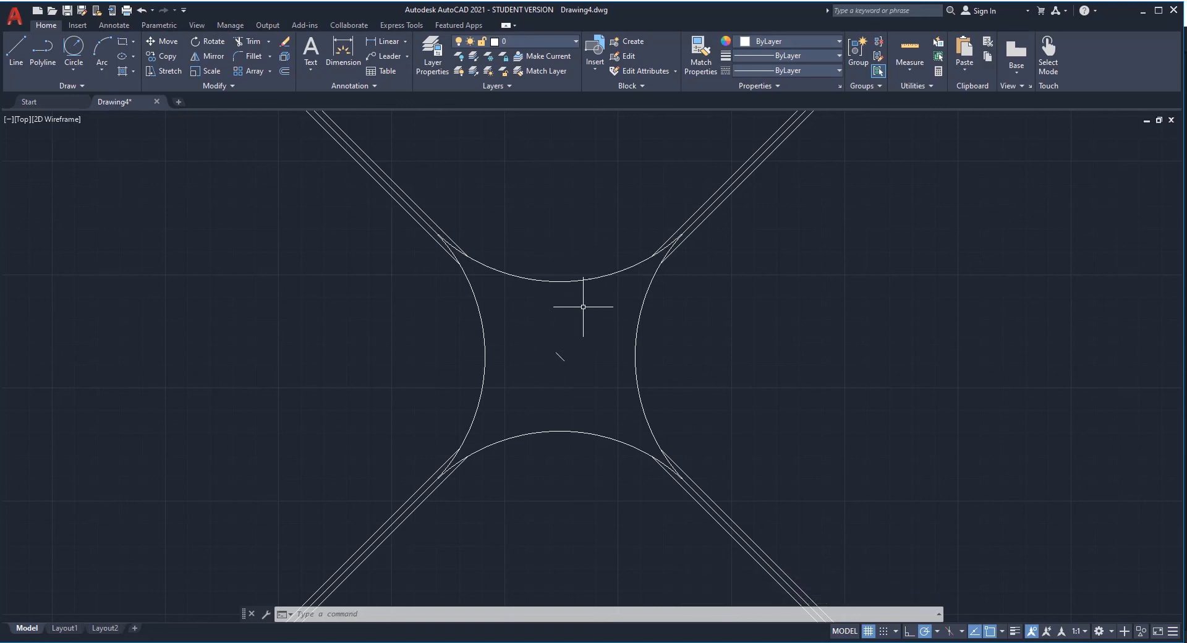
# Step: Offset the upper, right-hand and lower central arcs by 1/8" away from the panel's centre
pyautogui.scroll(2, 579, 261)
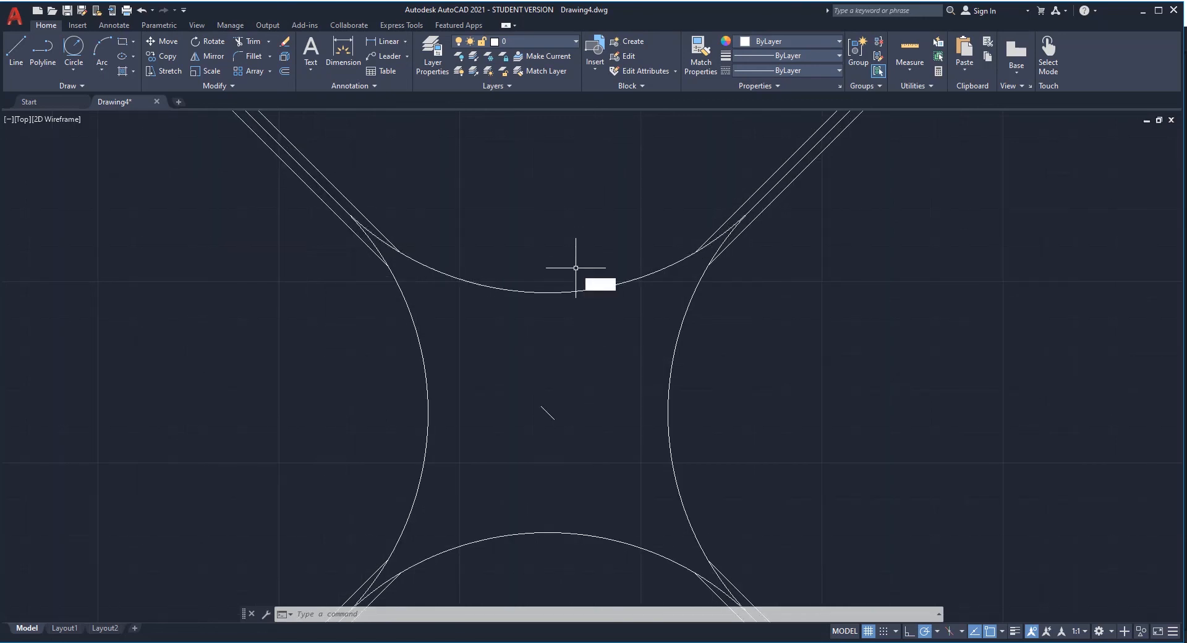
pyautogui.press('Return')
pyautogui.press('Return')
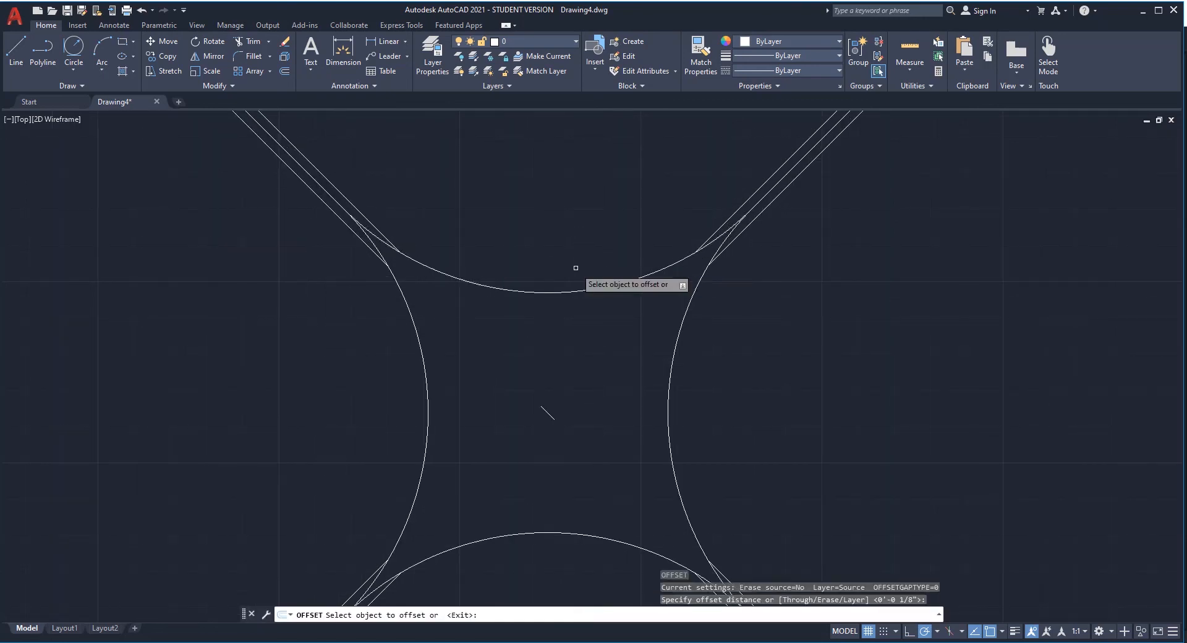
pyautogui.click(581, 291)
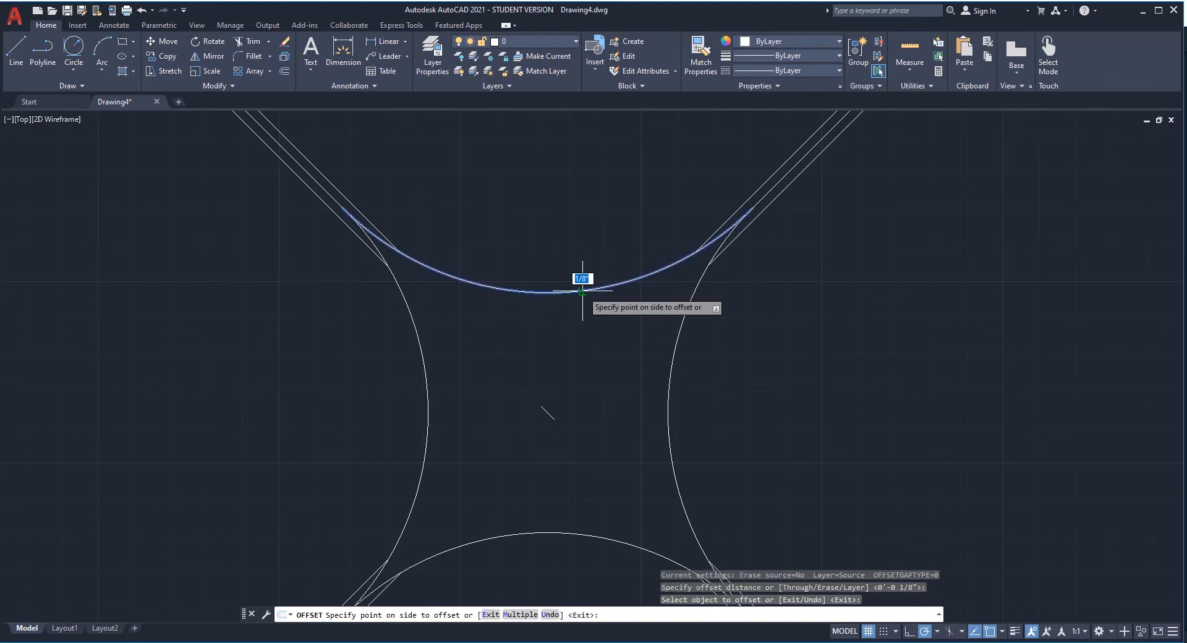
pyautogui.click(576, 254)
pyautogui.scroll(-2, 617, 280)
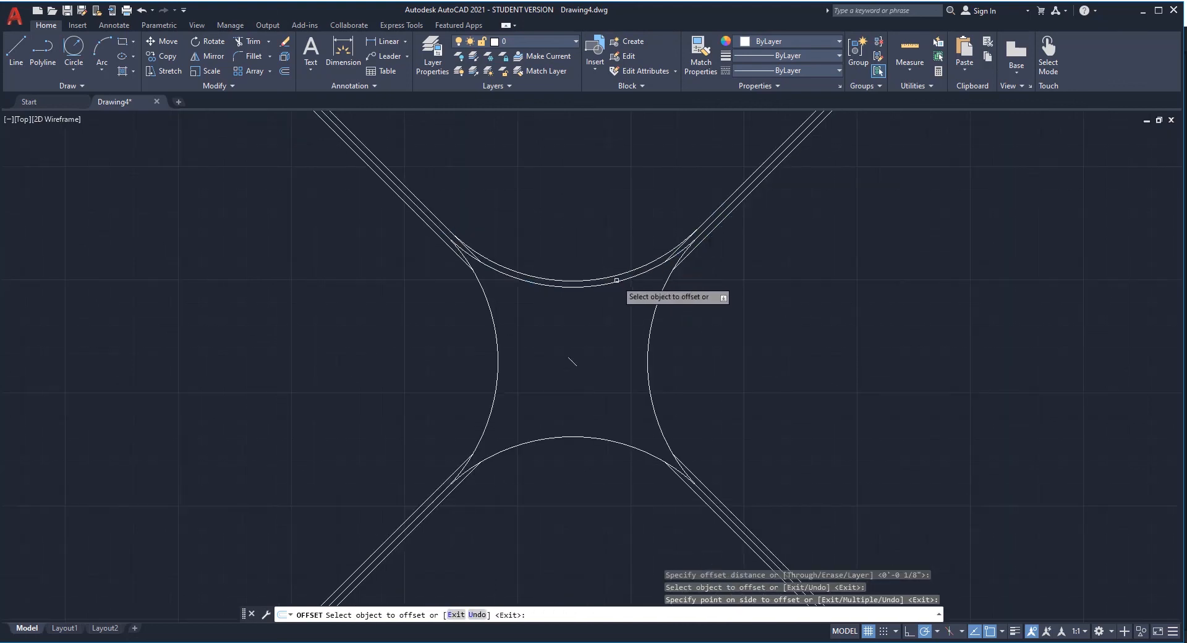
pyautogui.click(652, 319)
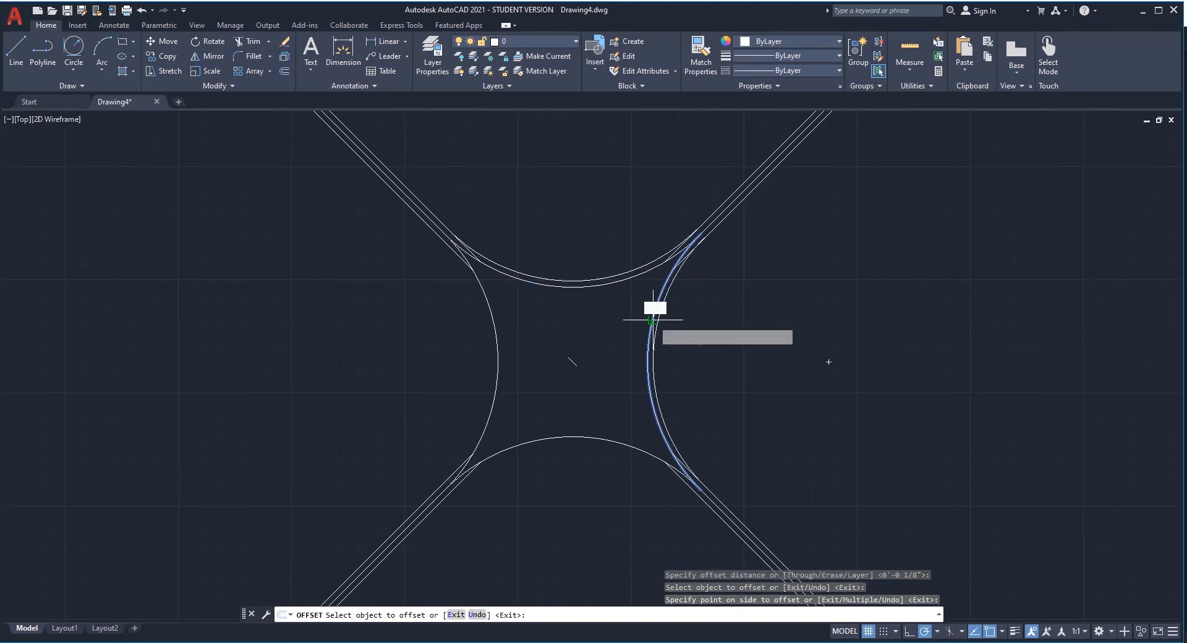
pyautogui.click(729, 358)
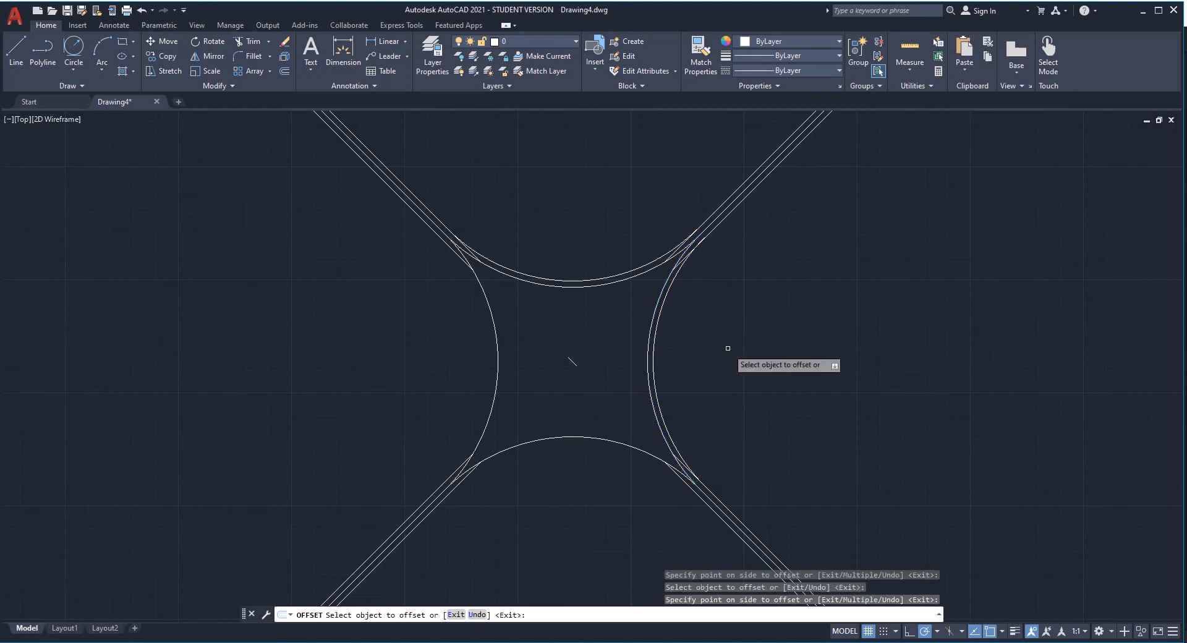
pyautogui.click(604, 439)
pyautogui.click(595, 520)
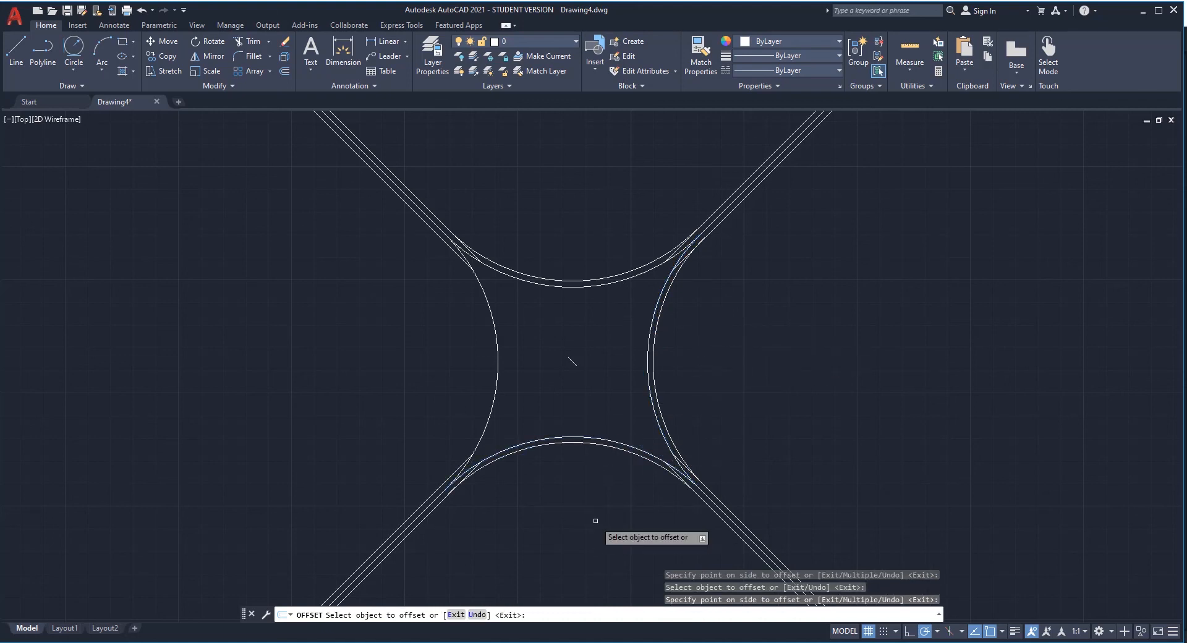
pyautogui.press('Return')
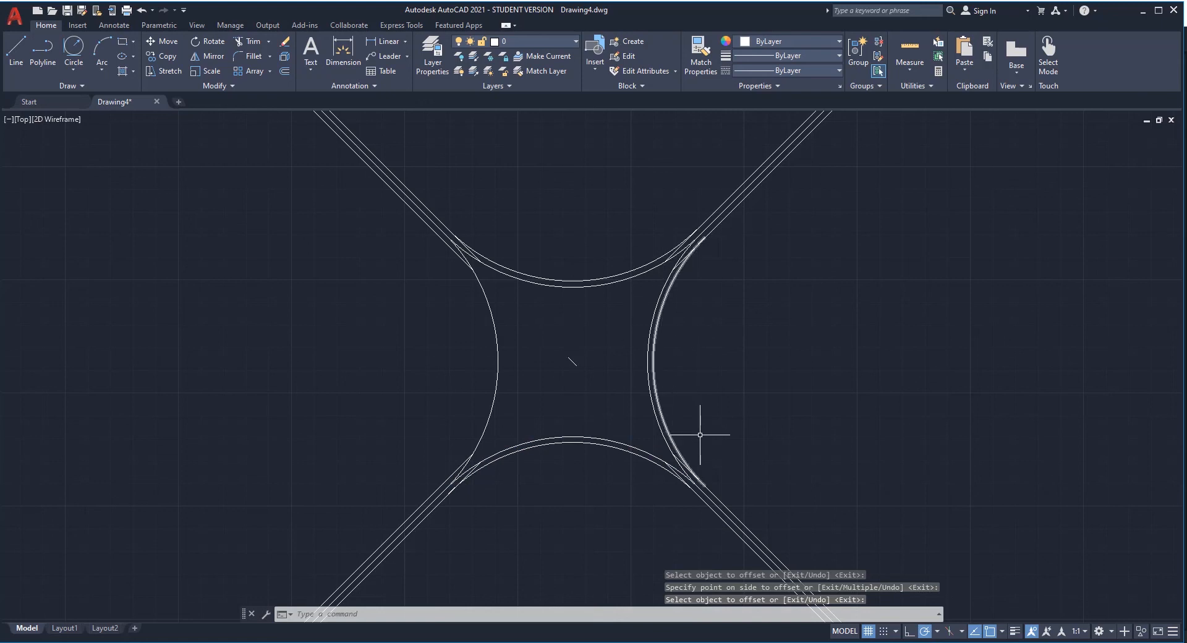
# Step: Try to fillet the outer lines of the two left-hand bars with a radius of 4
pyautogui.scroll(-2, 606, 252)
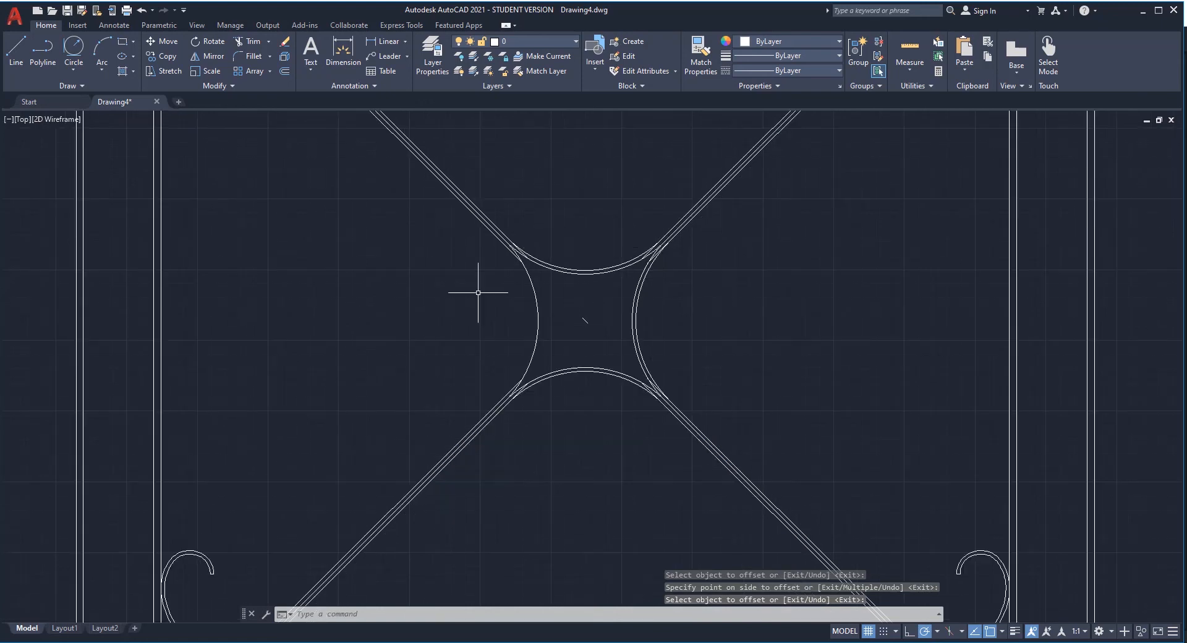
pyautogui.scroll(2, 474, 292)
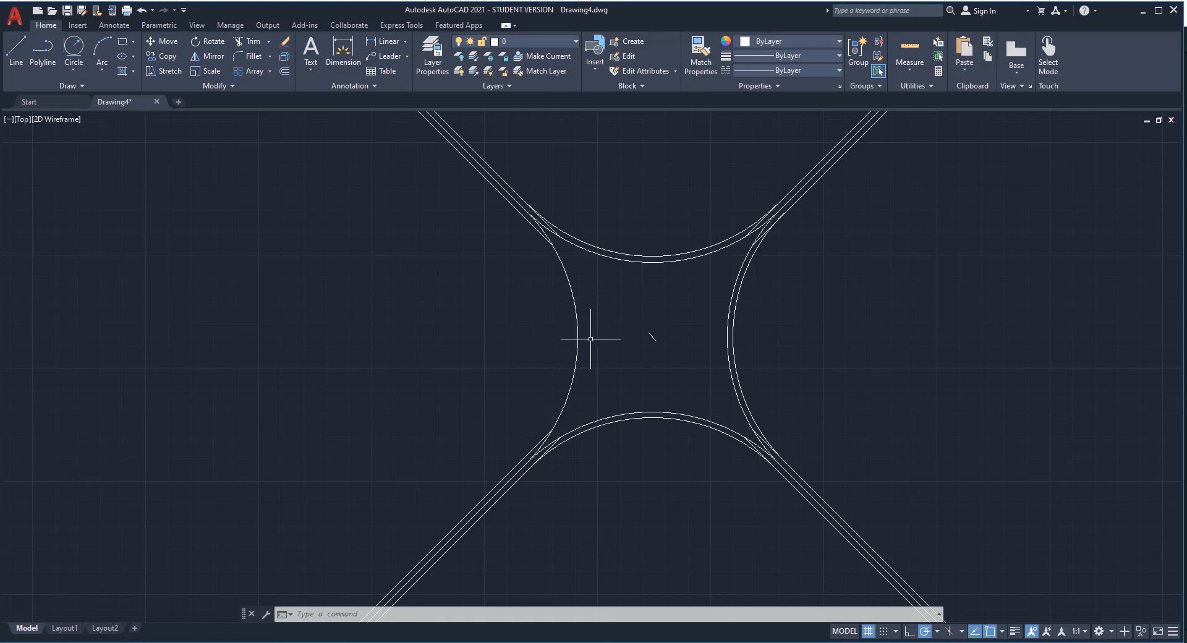
pyautogui.press('space')
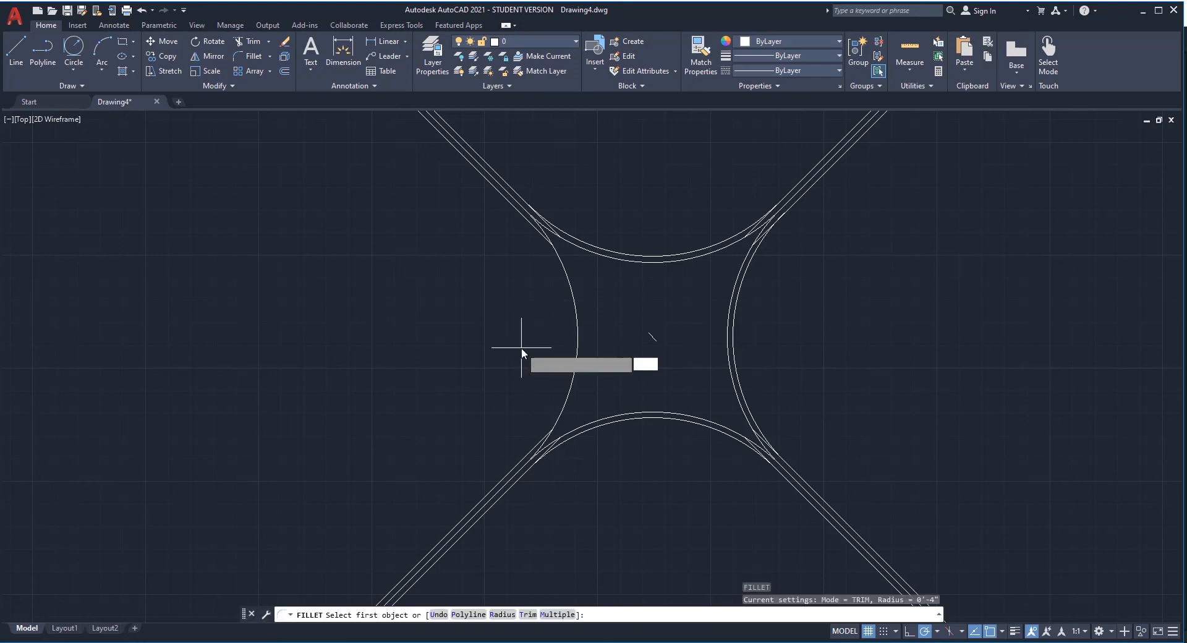
pyautogui.write('r')
pyautogui.press('Return')
pyautogui.write('4')
pyautogui.press('Return')
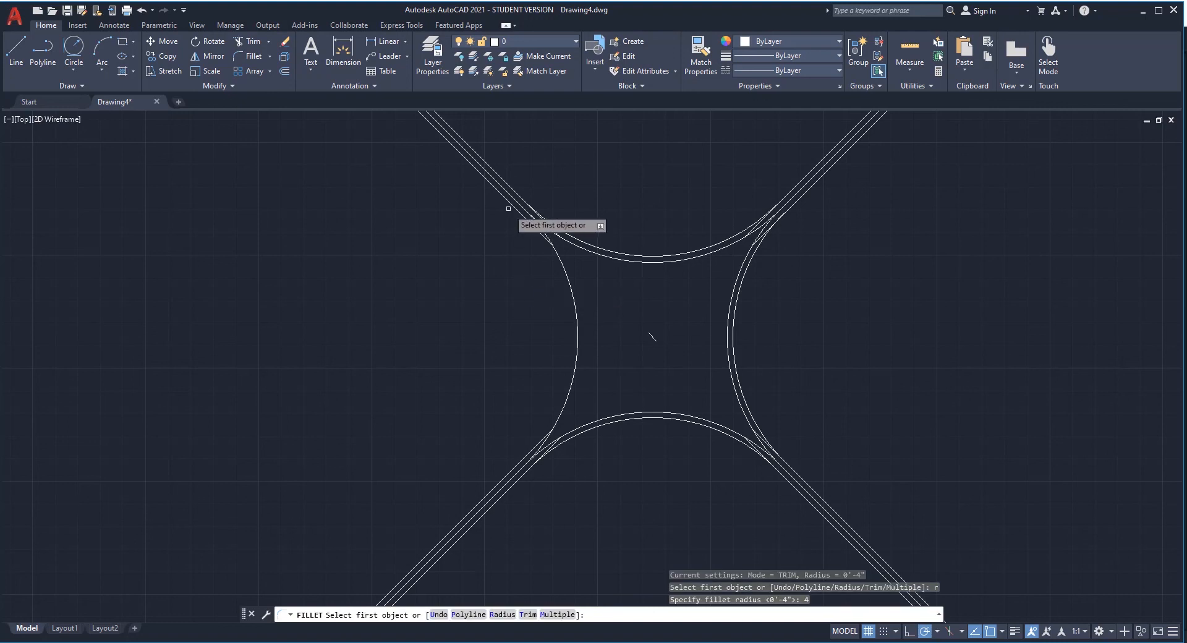
pyautogui.click(515, 209)
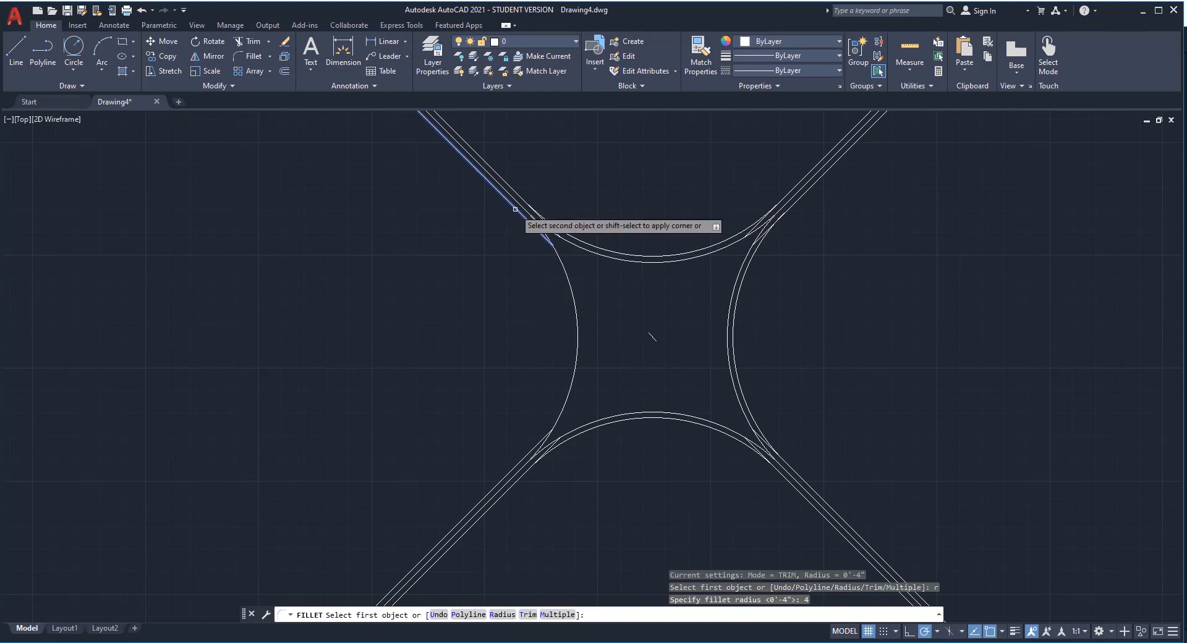
pyautogui.click(525, 454)
# Step: Measure the gap between the two left-hand central arcs and between the two upper ones
pyautogui.scroll(4, 590, 326)
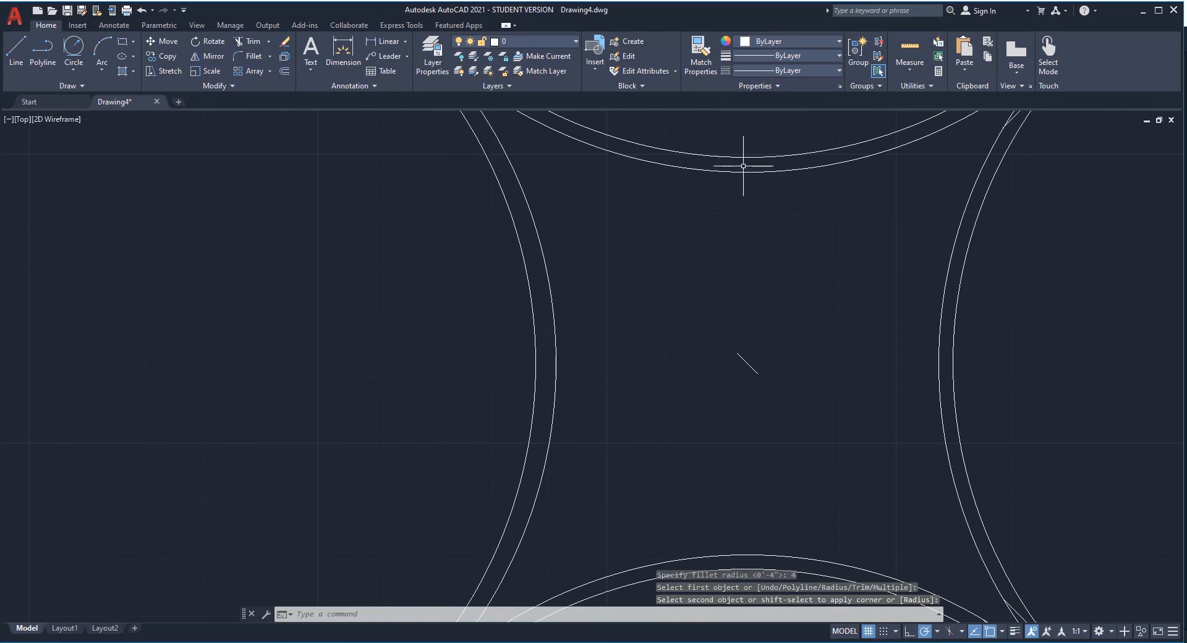
pyautogui.scroll(-4, 544, 303)
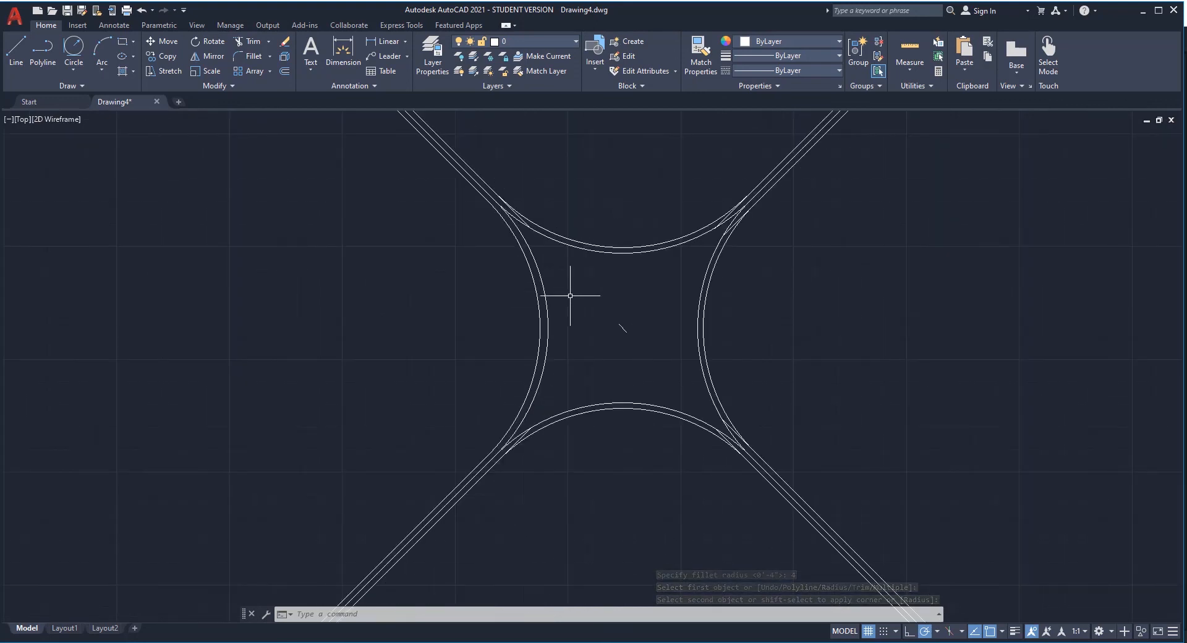
pyautogui.scroll(-2, 570, 295)
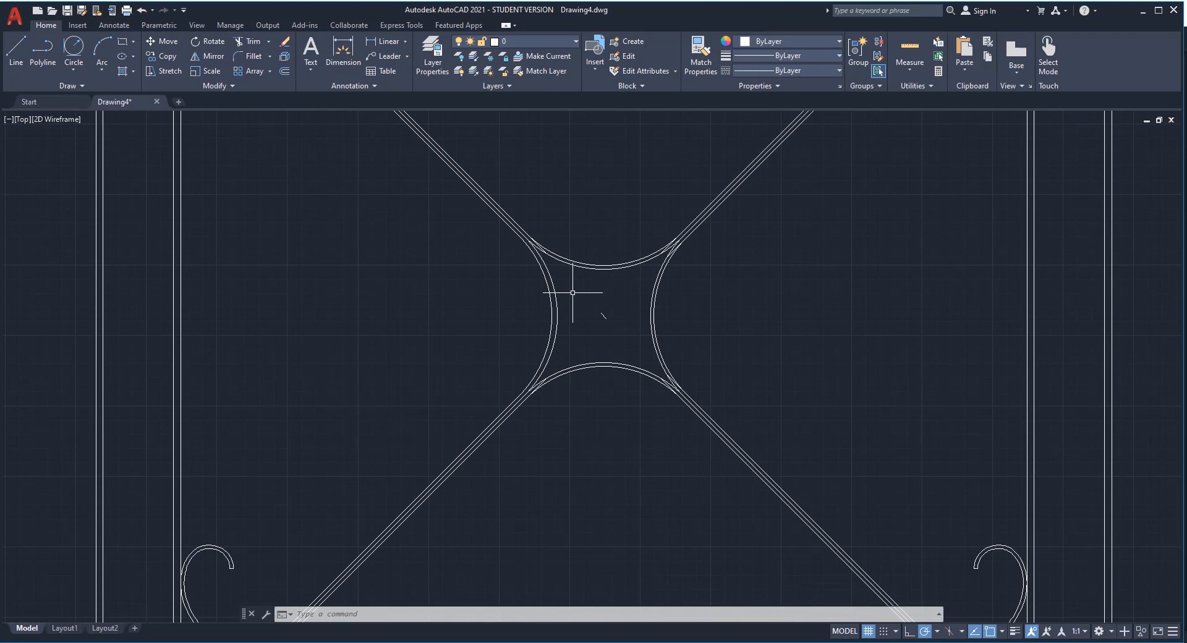
pyautogui.scroll(6, 572, 293)
pyautogui.scroll(-2, 541, 295)
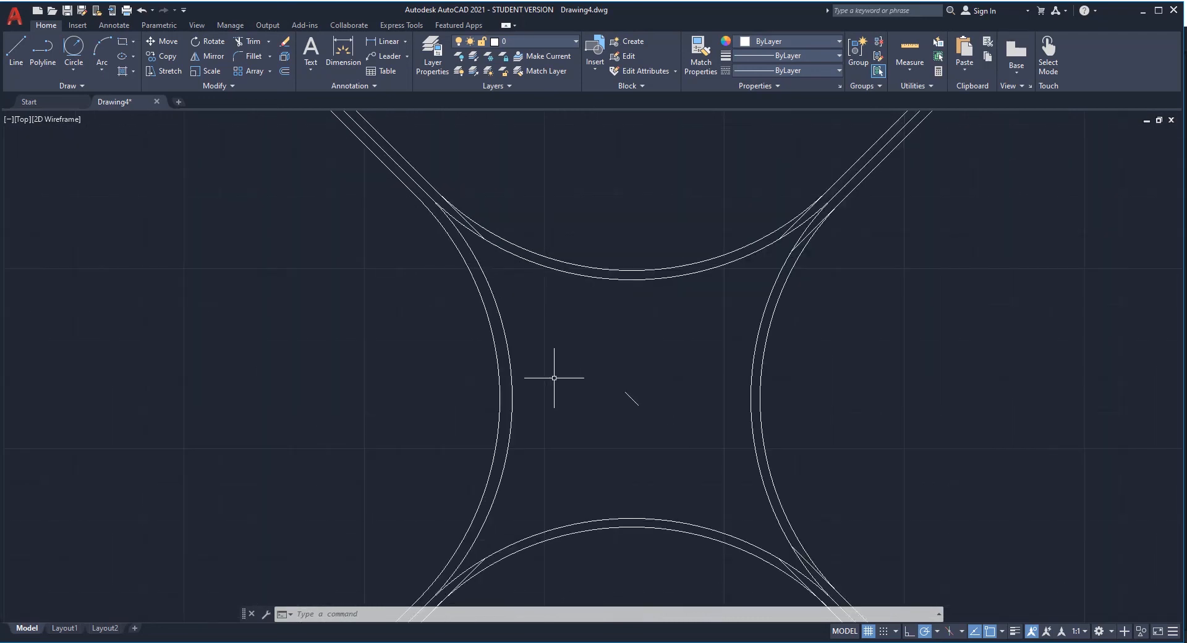
pyautogui.press('Return')
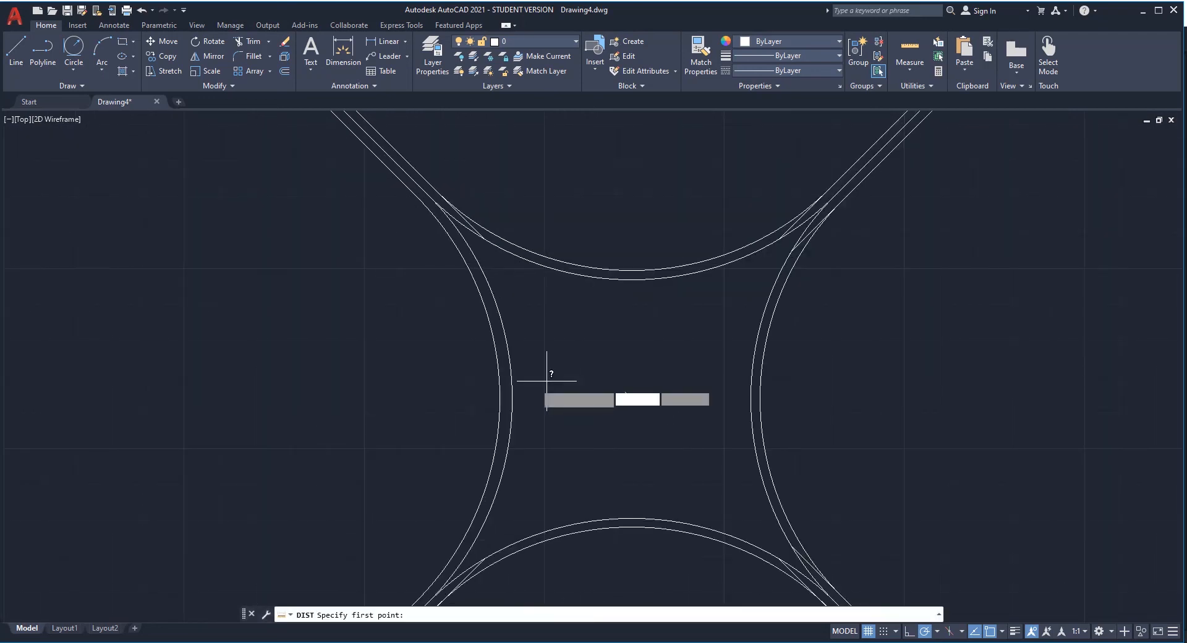
pyautogui.click(499, 399)
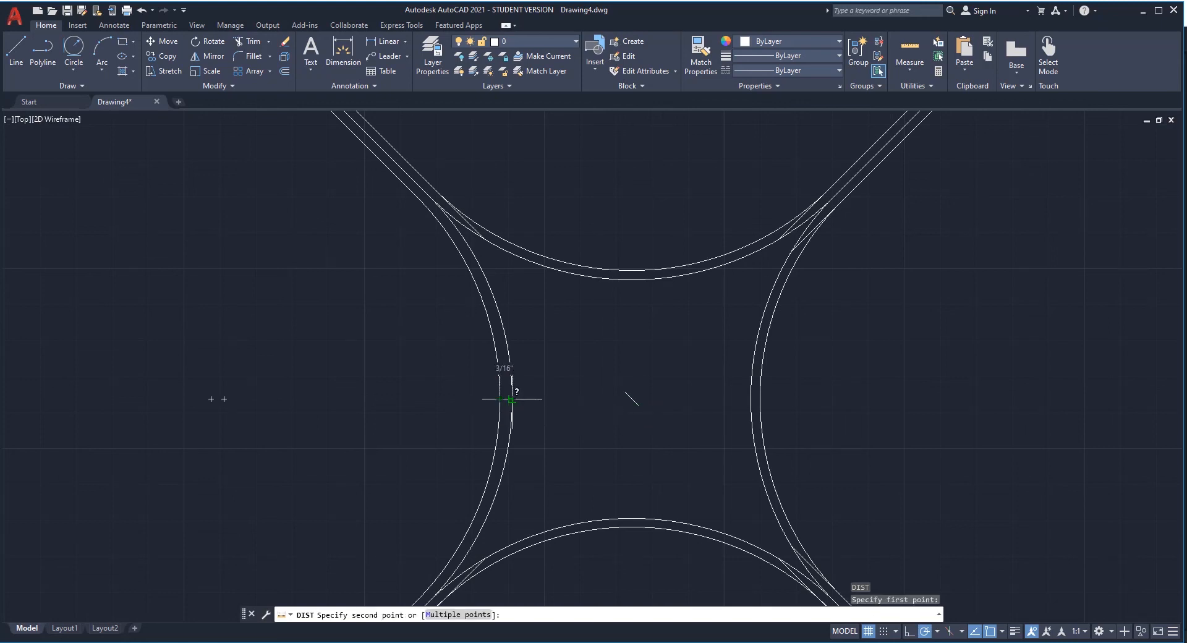
pyautogui.press('Escape')
pyautogui.write('di')
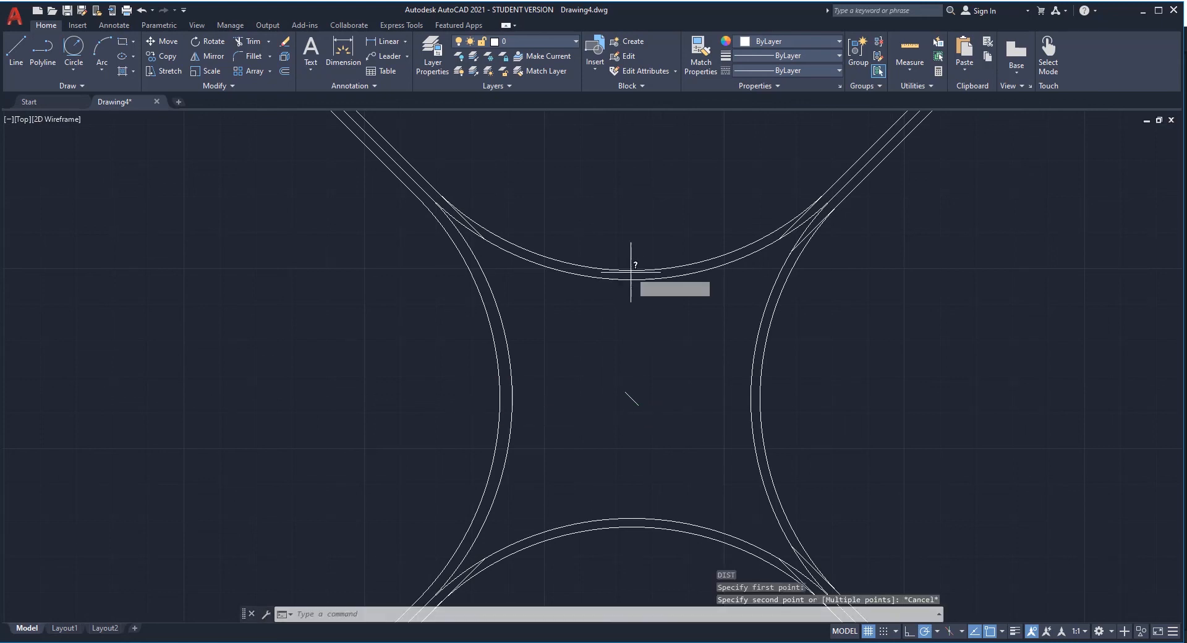
pyautogui.press('Return')
pyautogui.click(632, 272)
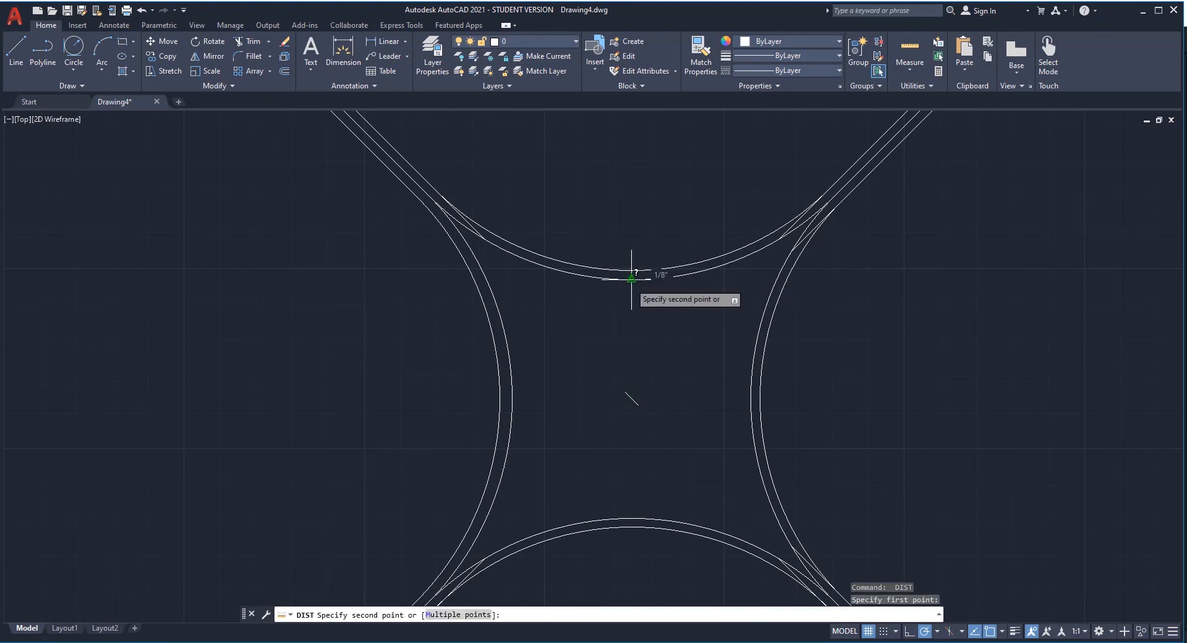
pyautogui.press('Escape')
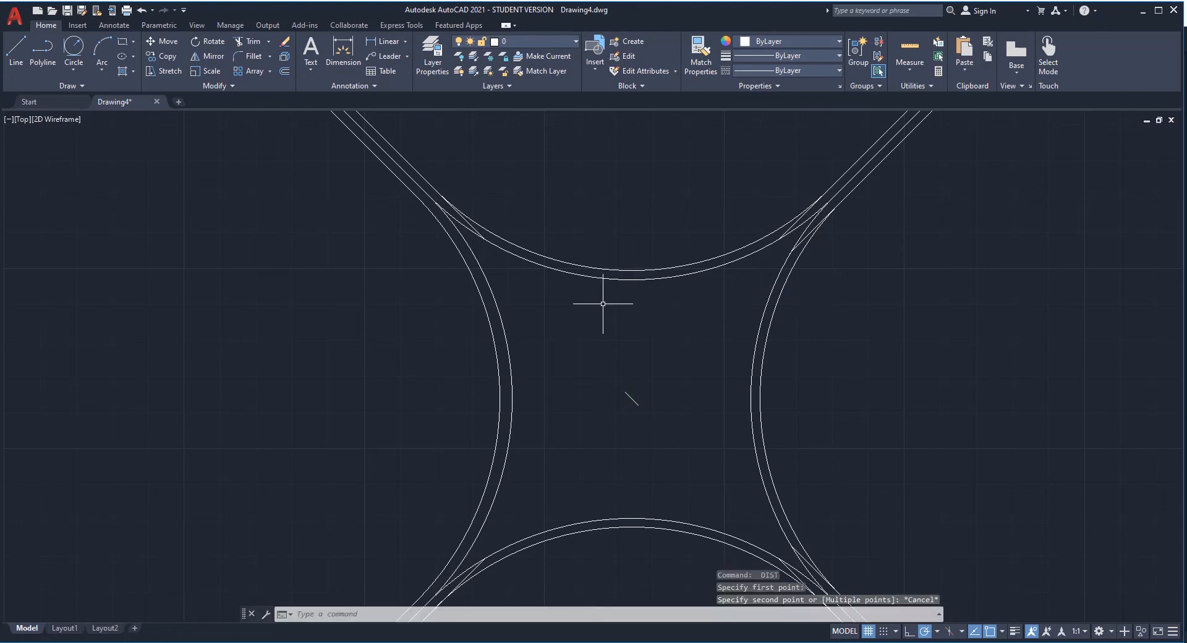
# Step: Try erasing the outer left-hand arc, and undo everything back to before its fillet was made
pyautogui.click(498, 378)
pyautogui.press('Delete')
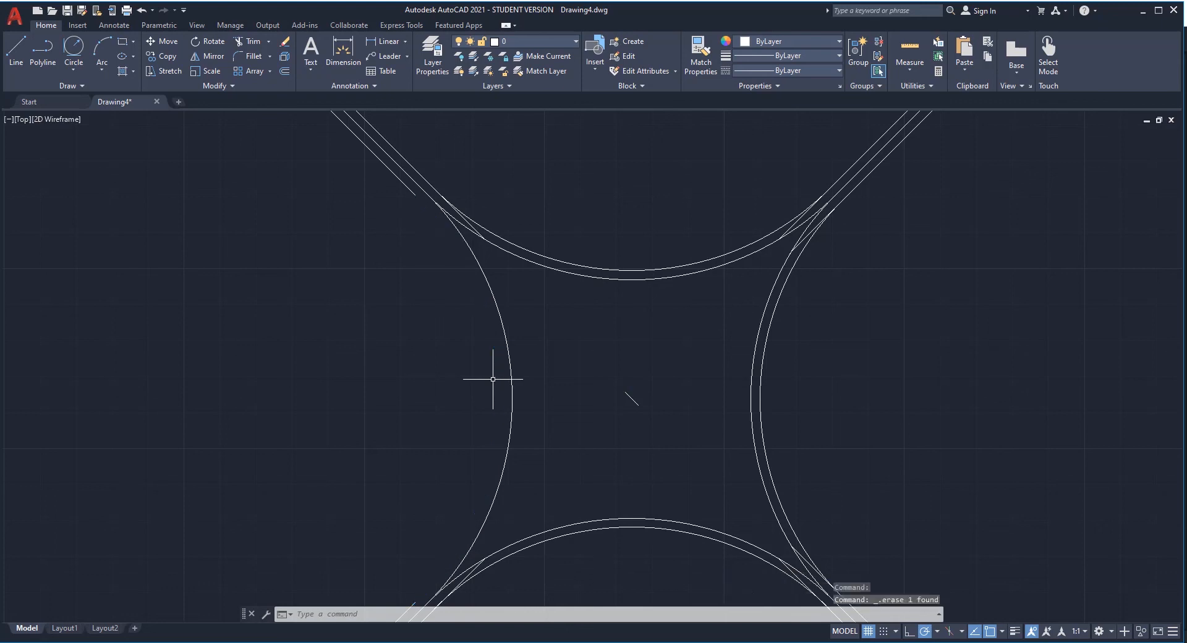
pyautogui.hotkey('ctrl', 'z')
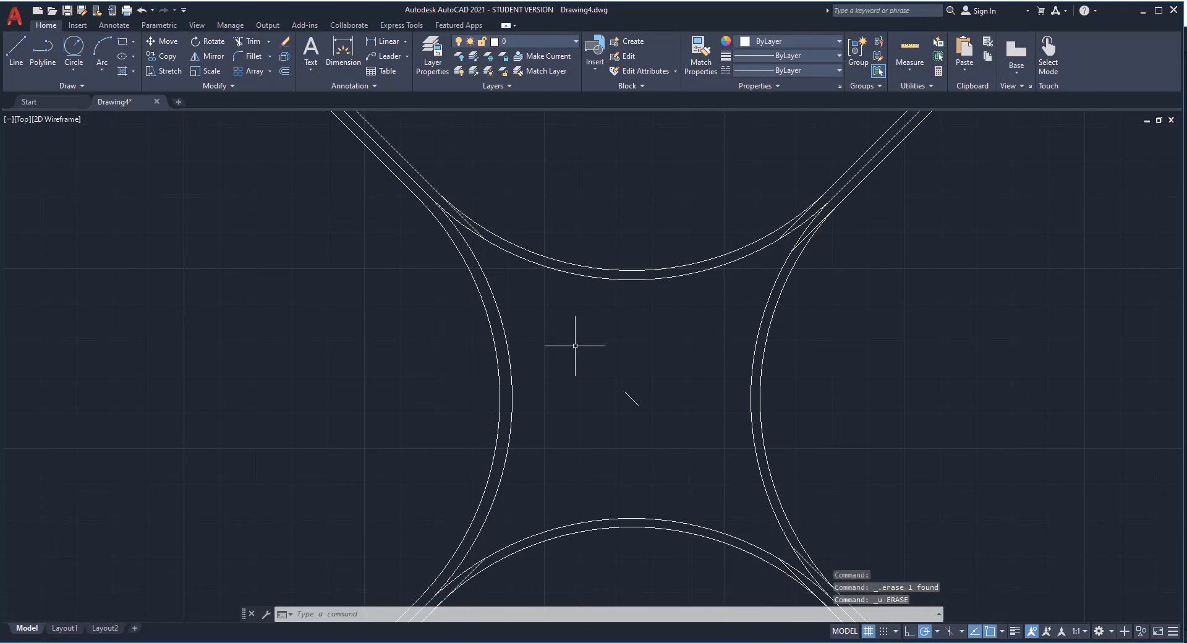
pyautogui.hotkey('ctrl', 'z')
pyautogui.hotkey('ctrl', 'z')
pyautogui.hotkey('ctrl', 'z')
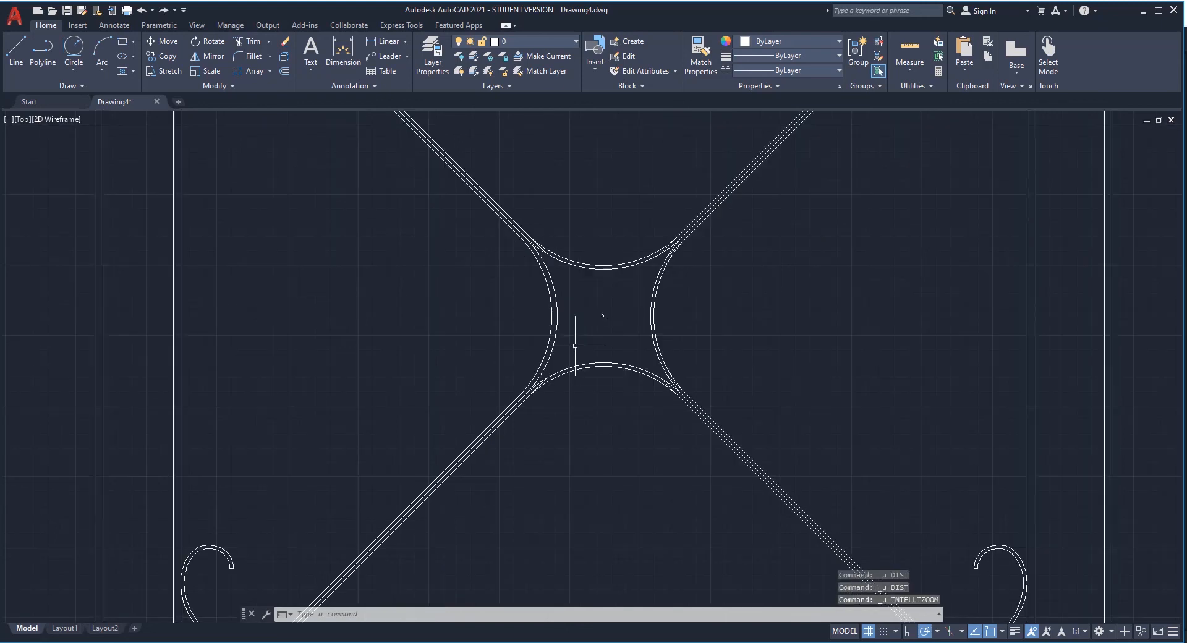
pyautogui.hotkey('ctrl', 'z')
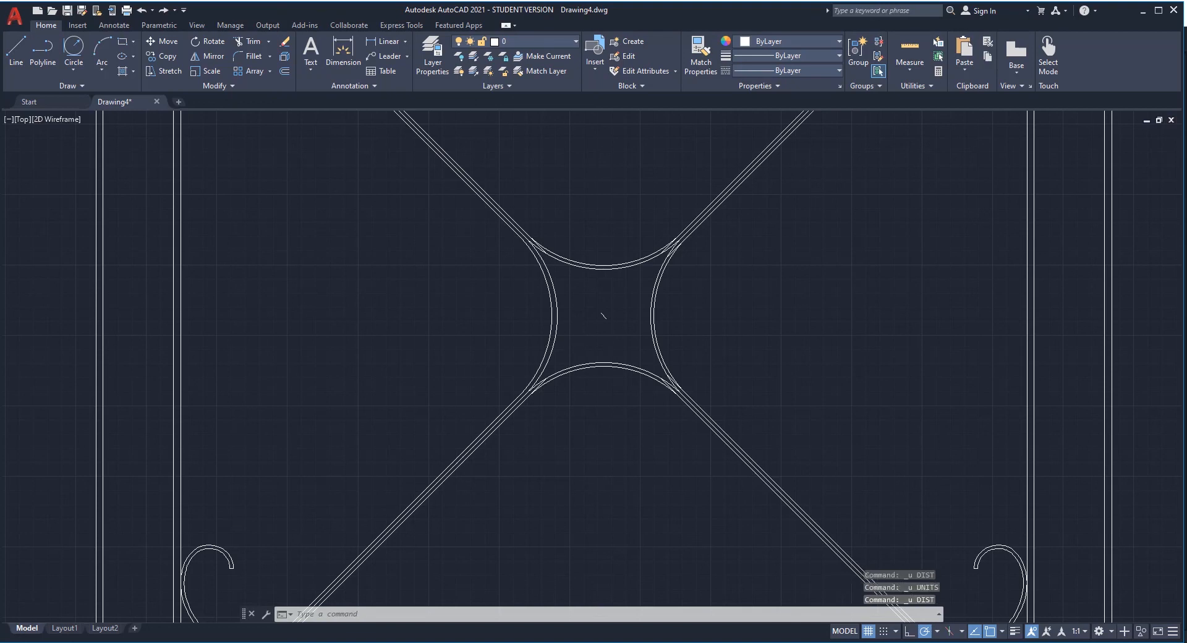
pyautogui.hotkey('ctrl', 'z')
pyautogui.hotkey('ctrl', 'z')
pyautogui.hotkey('ctrl', 'z')
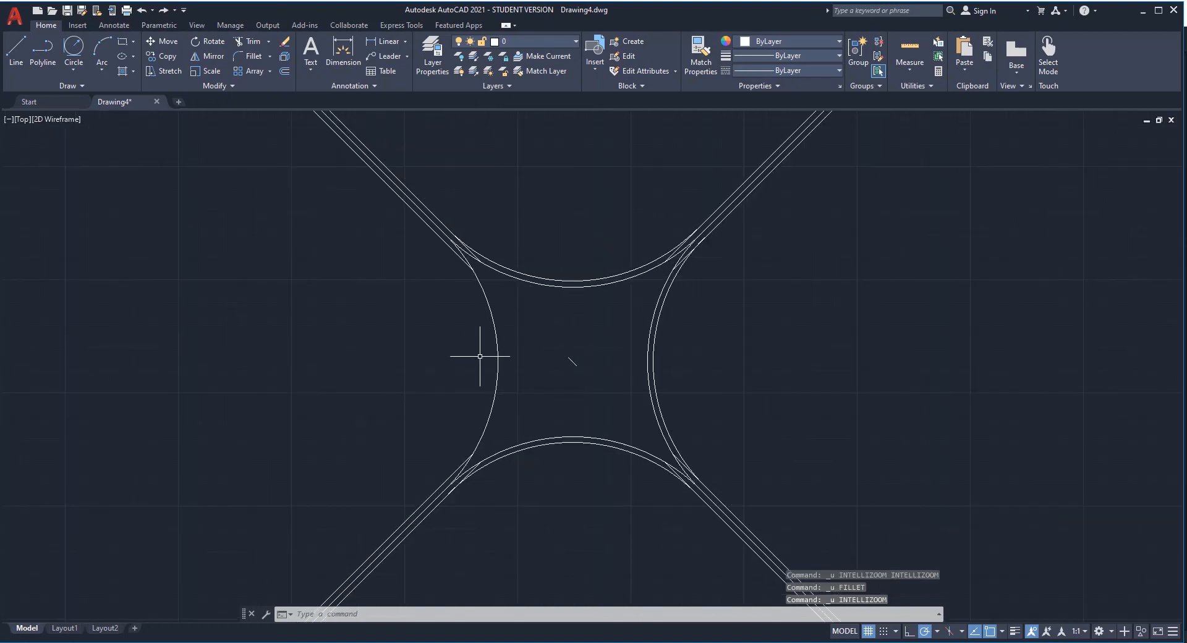
# Step: Offset the left-hand central arc by 1/8" away from the panel's centre
pyautogui.scroll(2, 480, 356)
pyautogui.write('o')
pyautogui.press('Return')
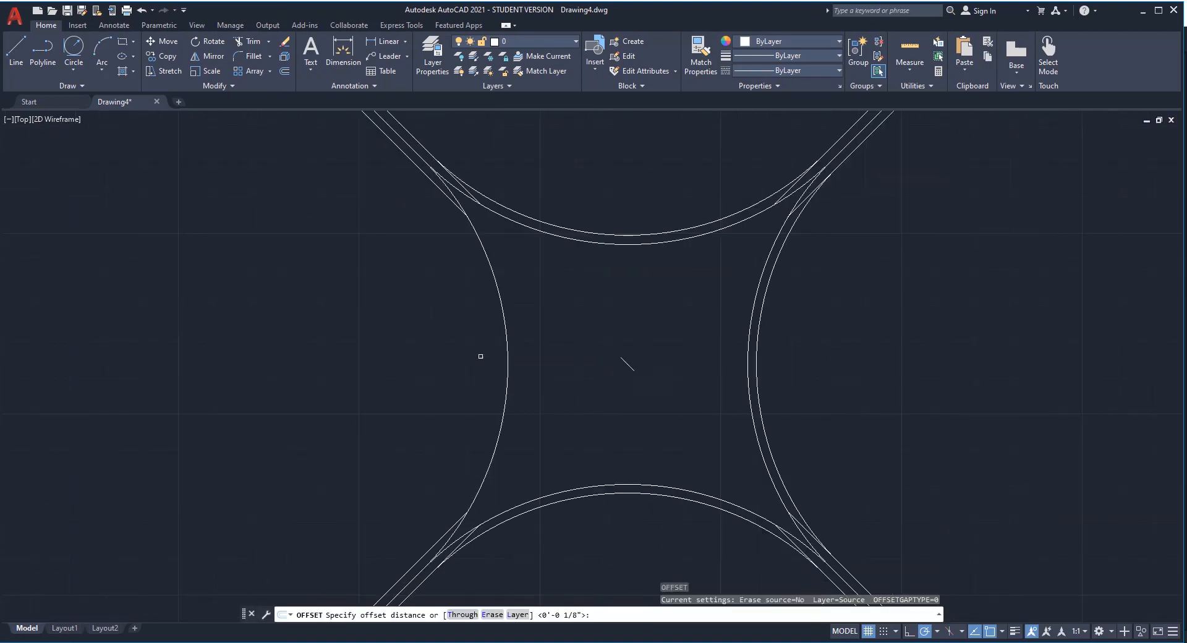
pyautogui.press('Return')
pyautogui.click(508, 355)
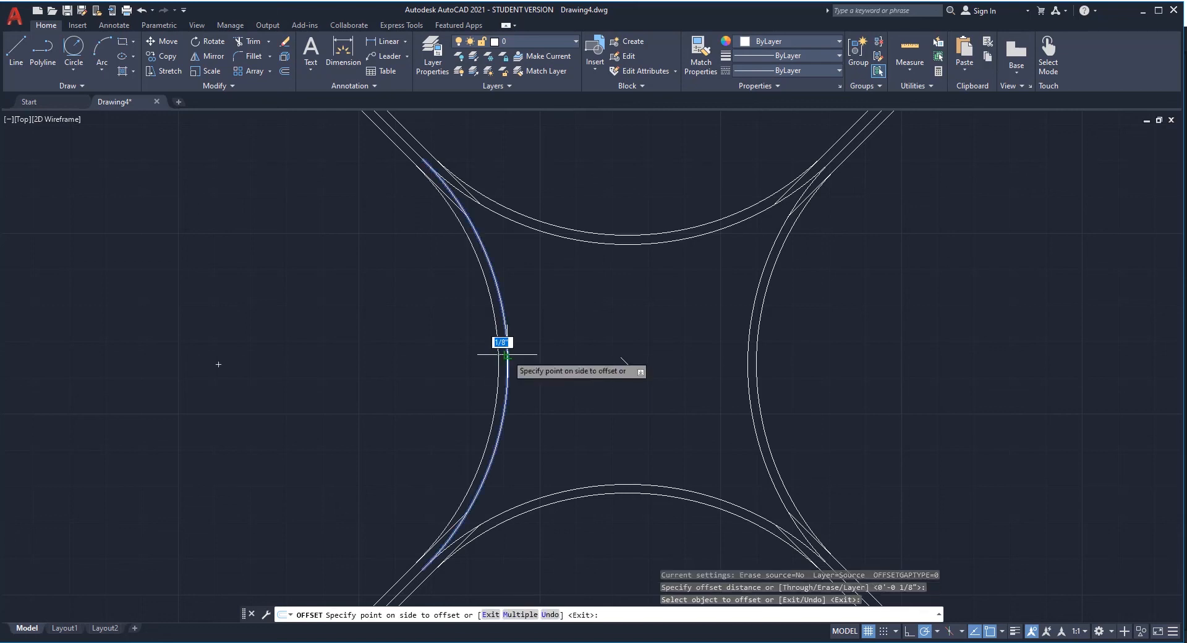
pyautogui.click(400, 366)
pyautogui.press('Escape')
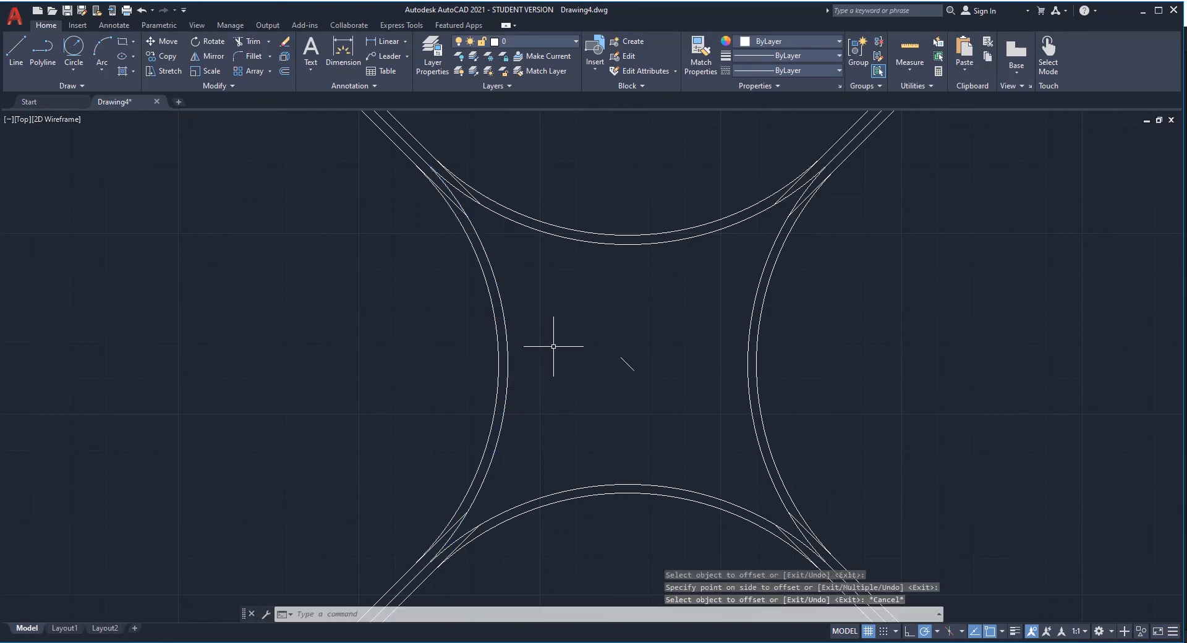
# Step: Trim away the straight bar-line ends that overlap the arcs at the upper-left and upper-right junctions
pyautogui.scroll(5, 489, 188)
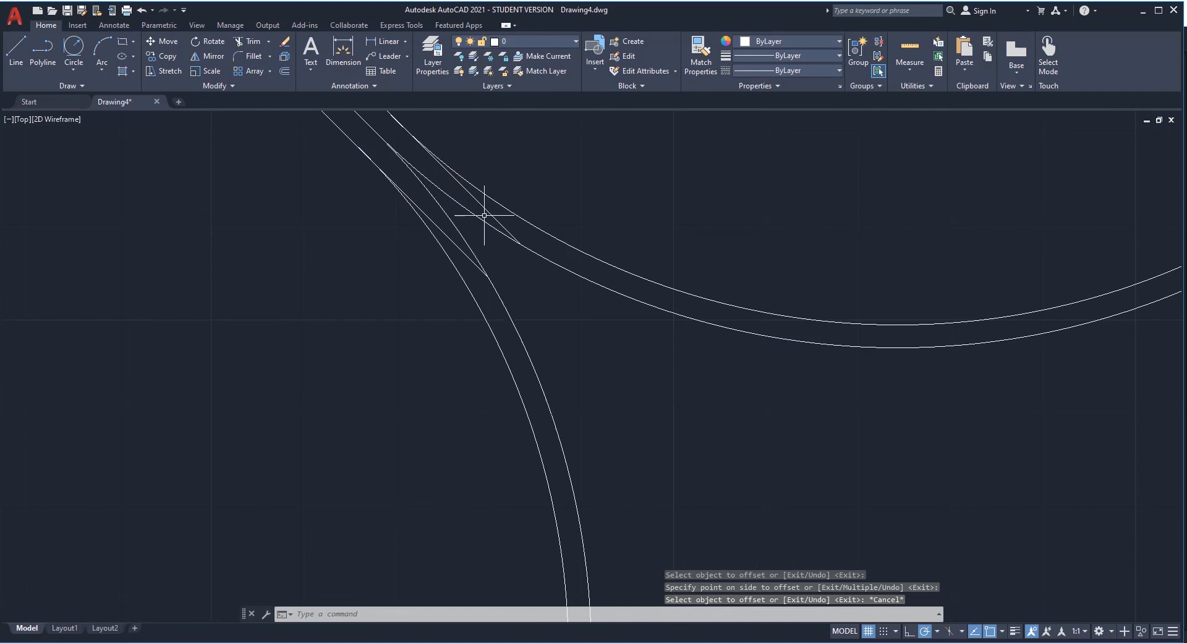
pyautogui.write('tr')
pyautogui.press('Return')
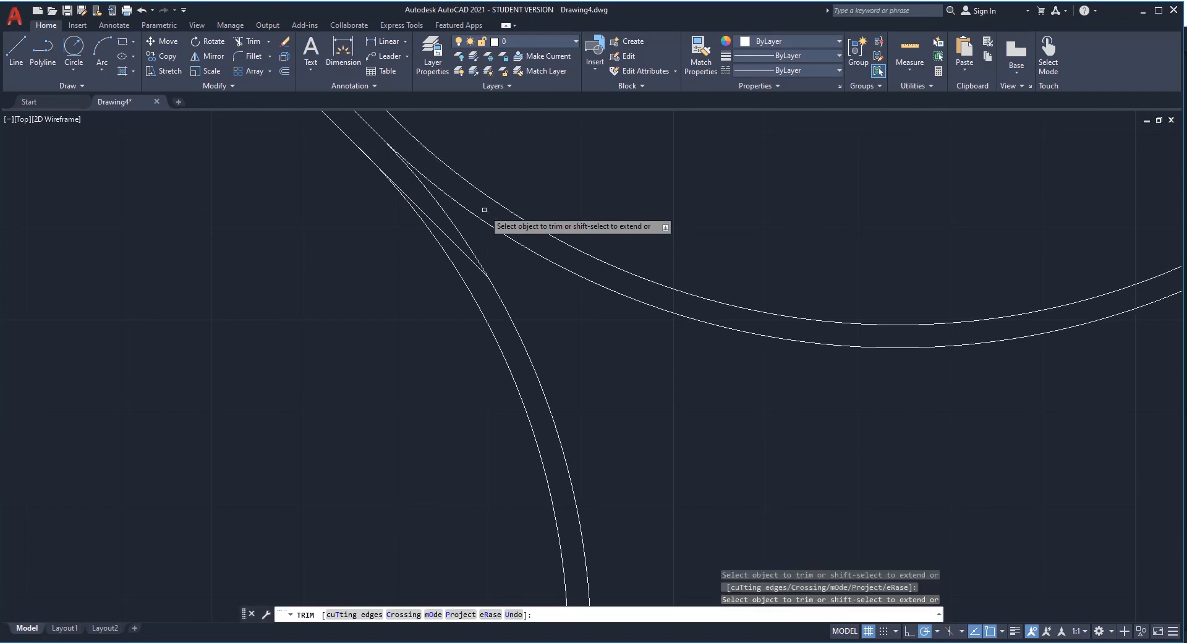
pyautogui.scroll(-5, 451, 246)
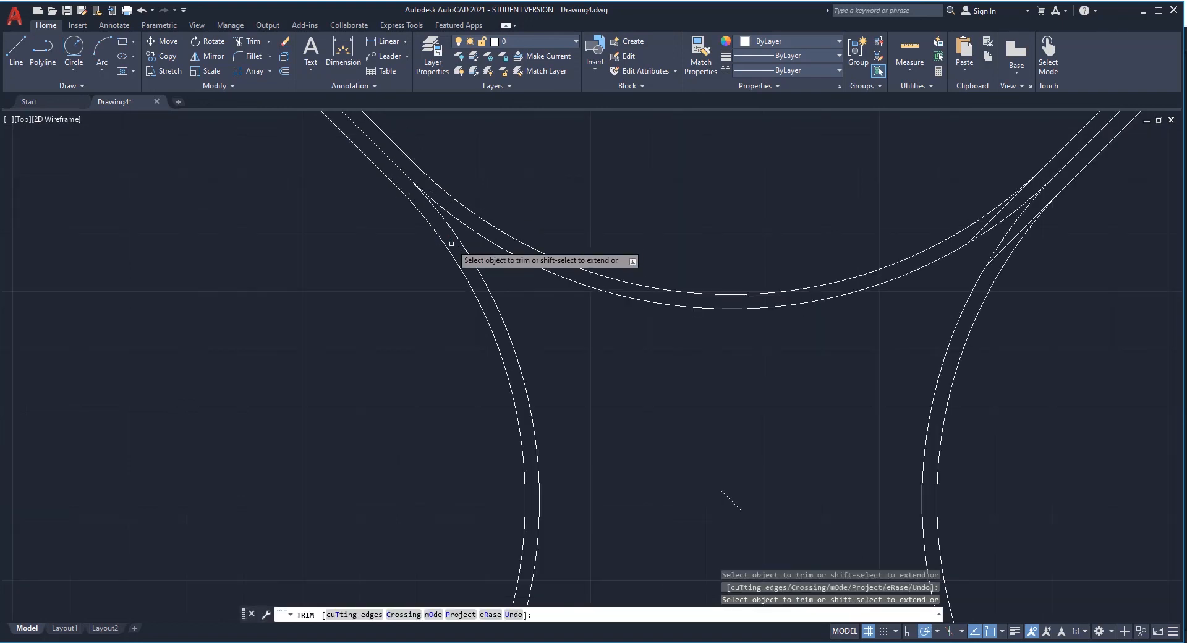
pyautogui.scroll(2, 797, 226)
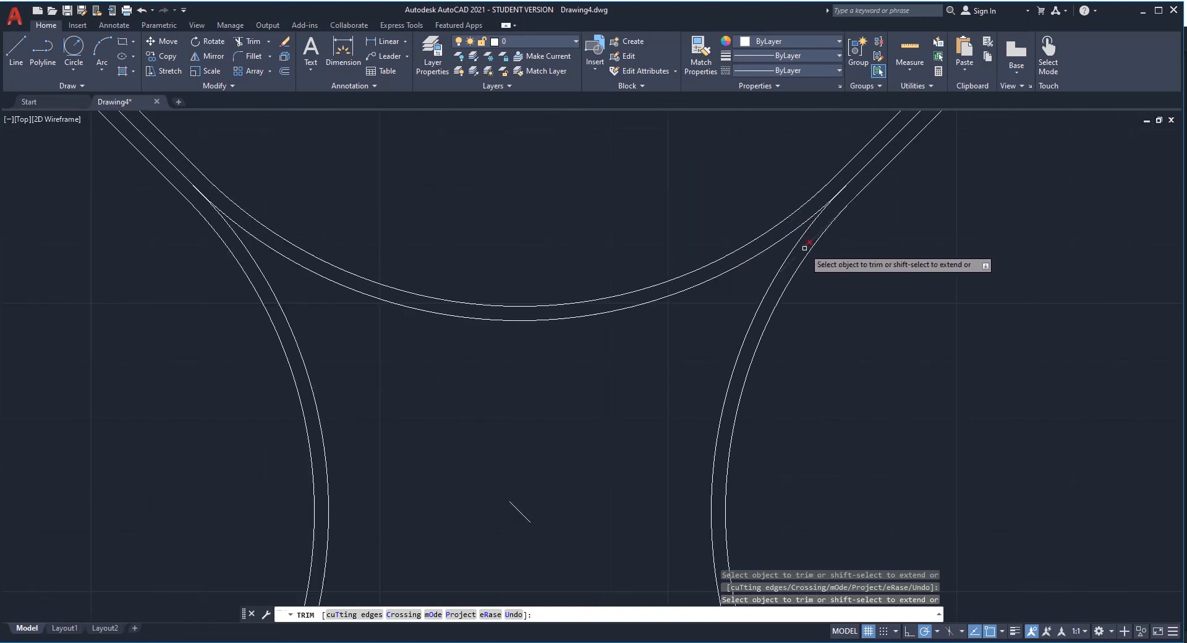
# Step: Trim away the straight bar-line ends overlapping the arcs at the lower-right and lower-left junctions and finish the trim
pyautogui.scroll(-2, 655, 221)
pyautogui.scroll(2, 711, 464)
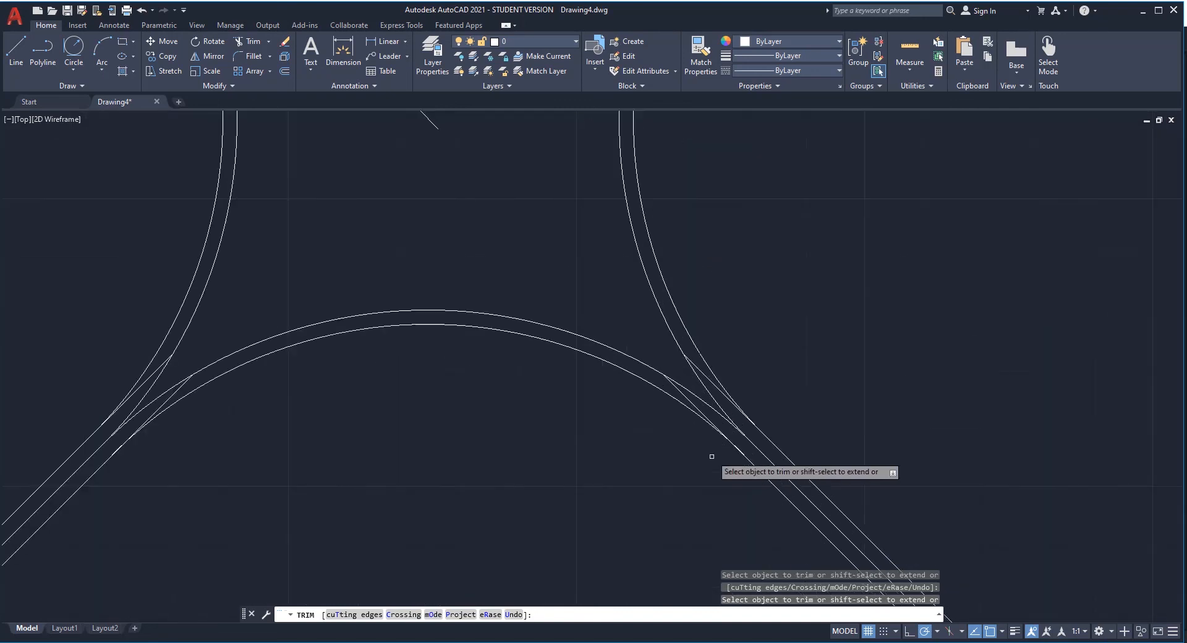
pyautogui.click(690, 394)
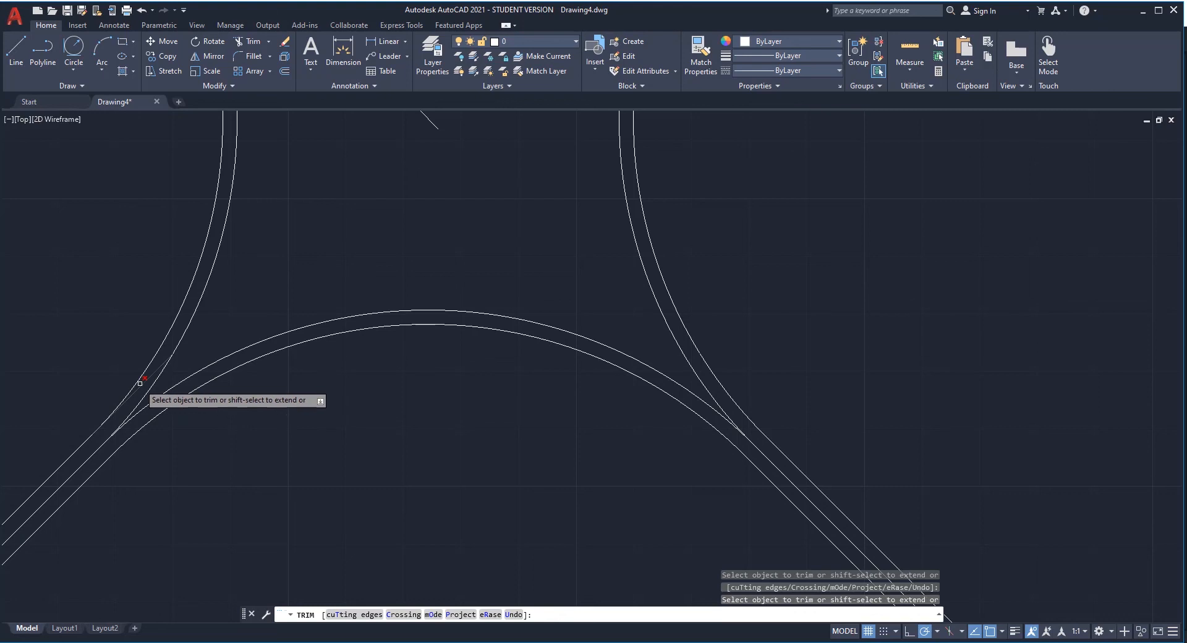
pyautogui.scroll(-8, 432, 204)
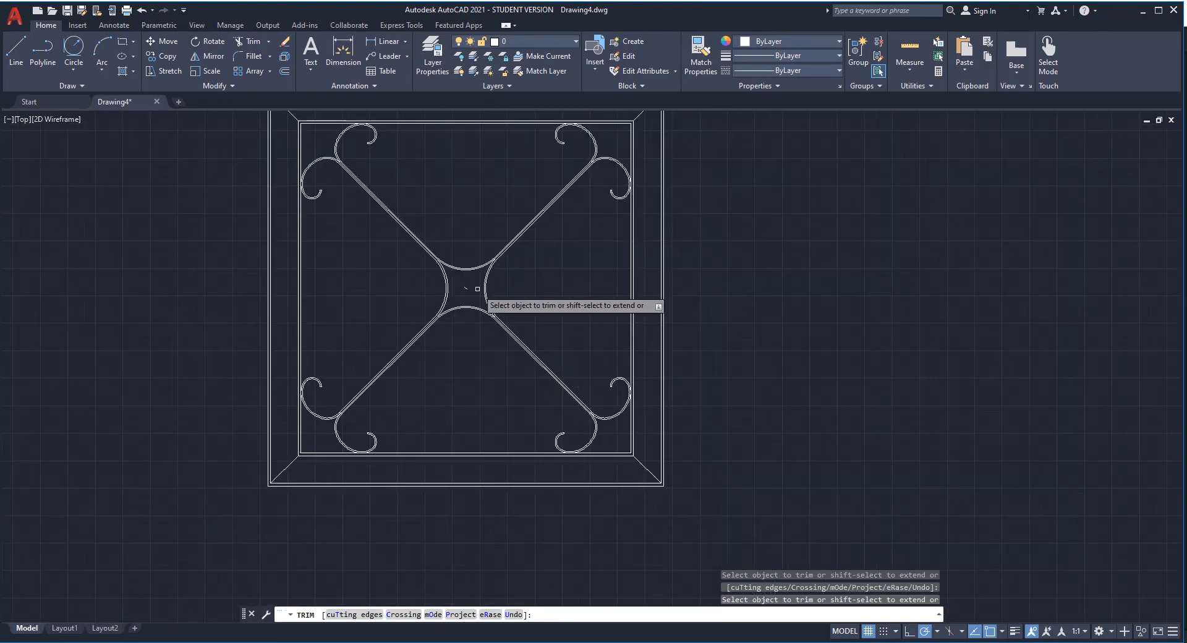
pyautogui.press('Escape')
# Step: Erase the short leftover diagonal line at the centre of the panel
pyautogui.scroll(2, 477, 286)
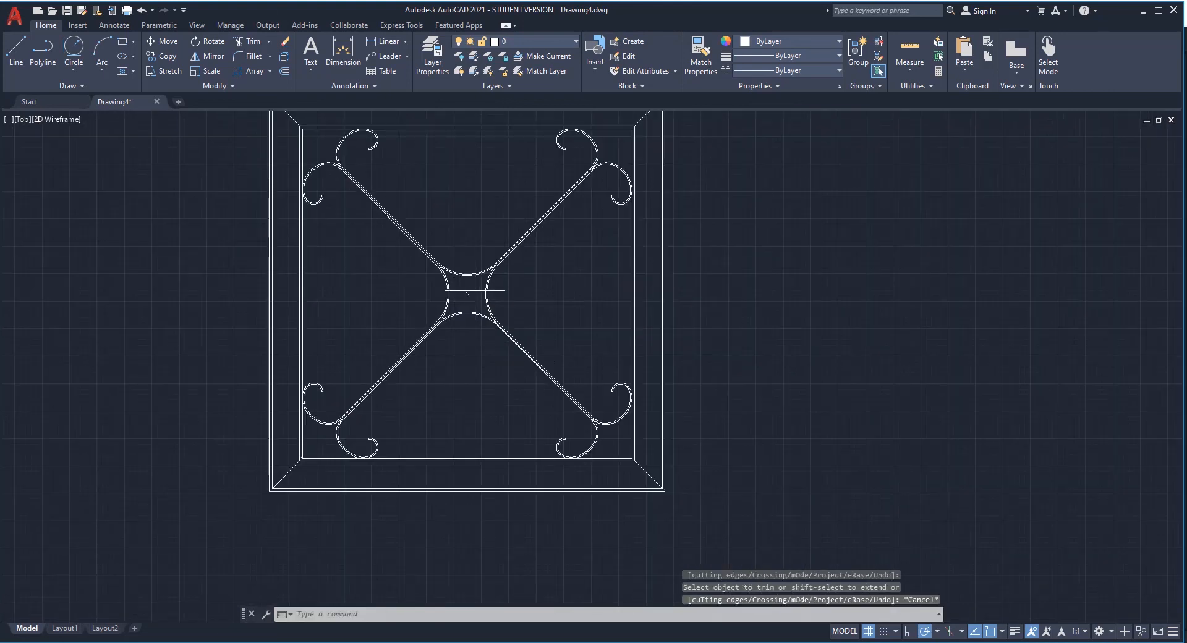
pyautogui.click(472, 291)
pyautogui.scroll(2, 473, 296)
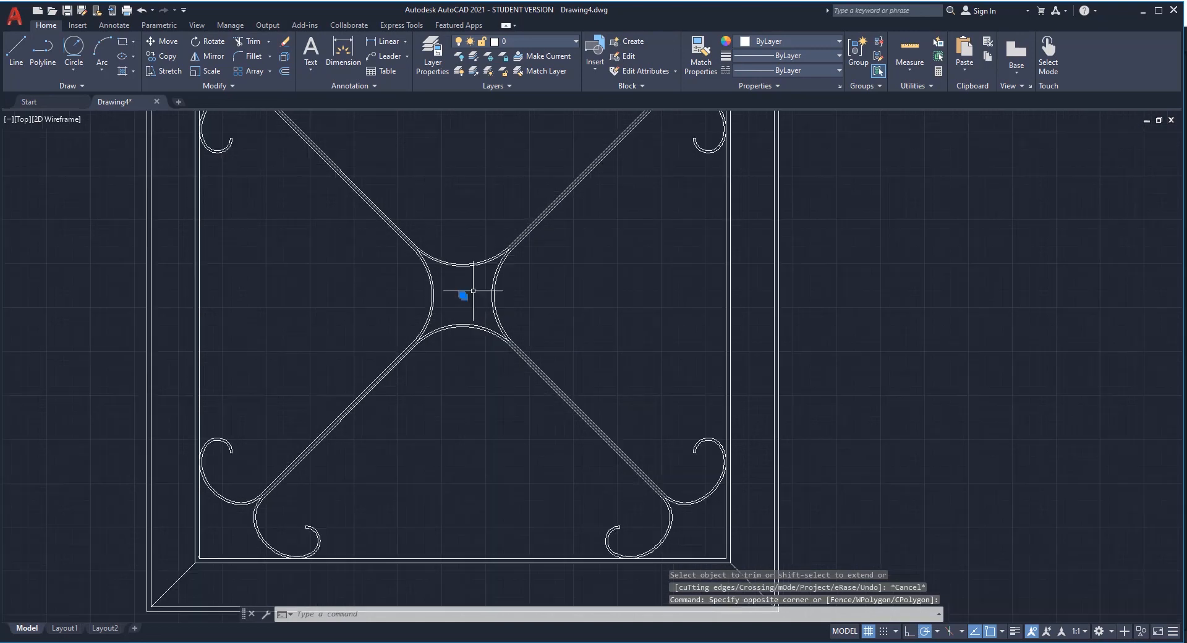
pyautogui.press('Escape')
pyautogui.click(467, 292)
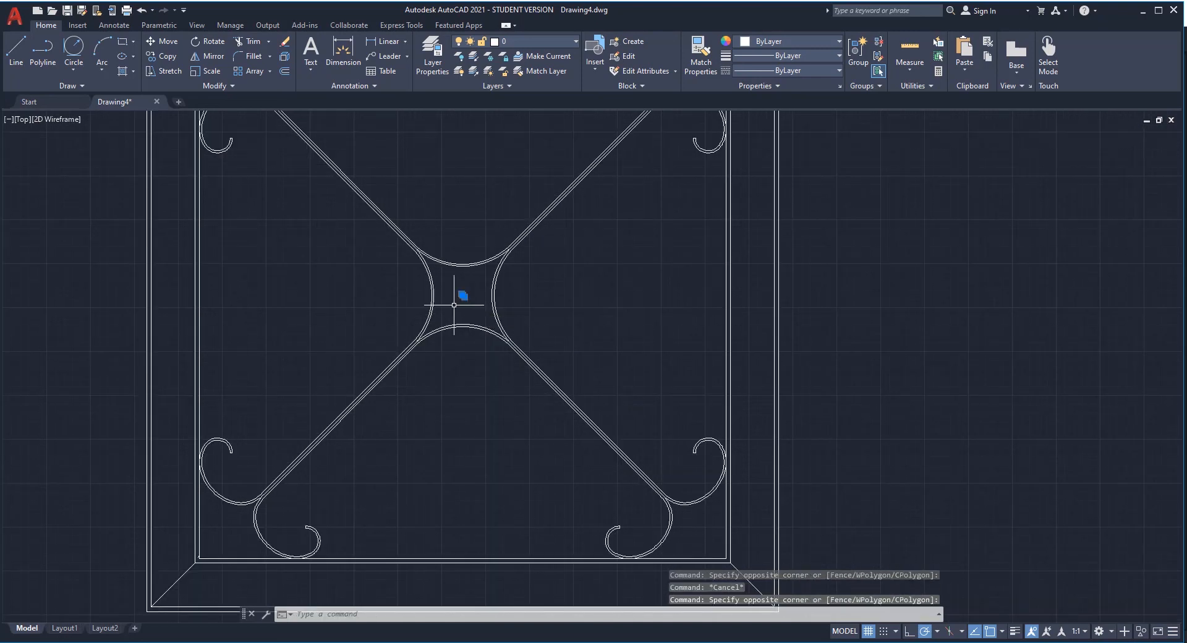
pyautogui.click(455, 307)
pyautogui.press('Delete')
pyautogui.scroll(-1, 495, 346)
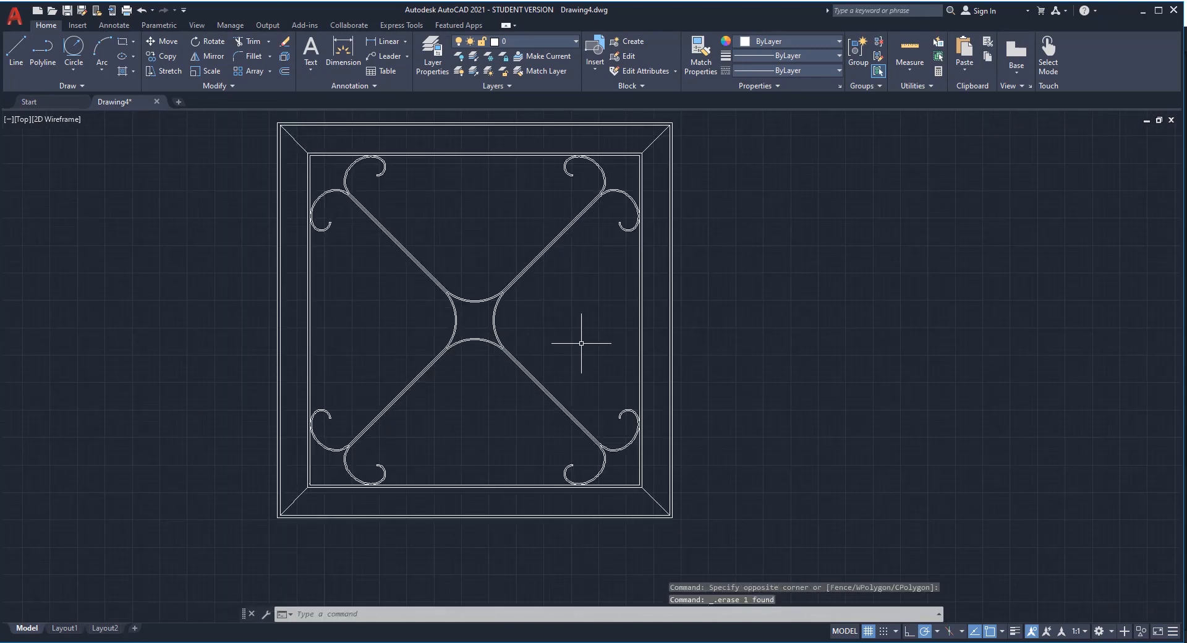